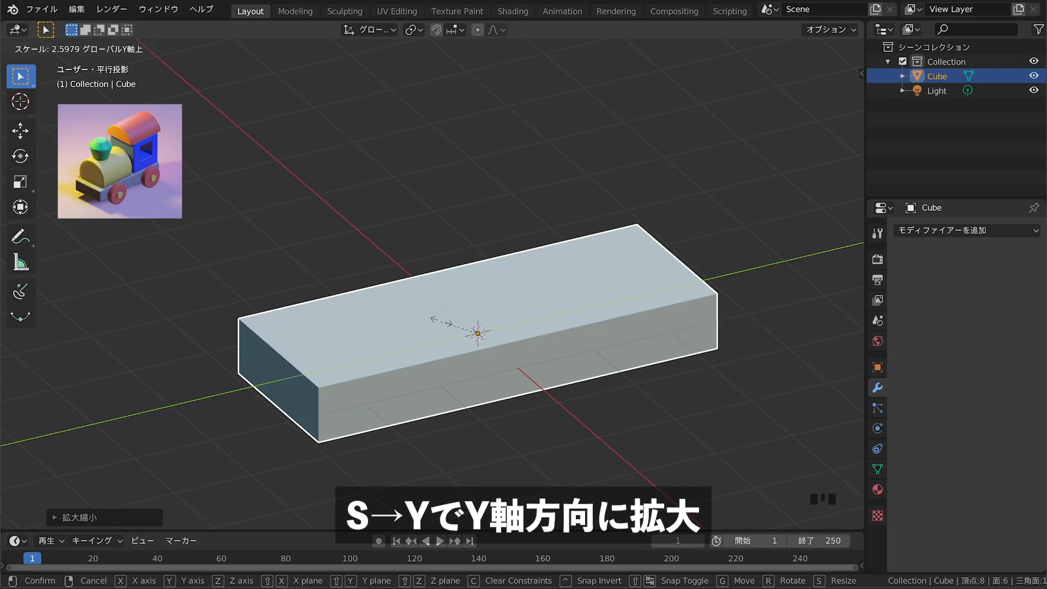
Stretch the flattened cube along the Y axis into a long base block
click(445, 323)
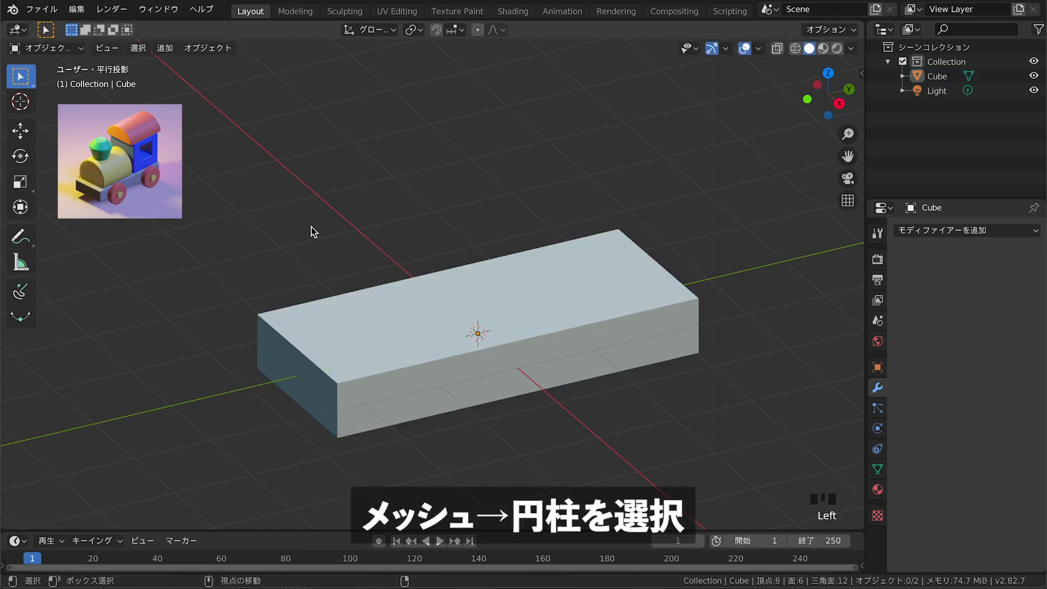
Add a cylinder mesh and rotate it 90° about the X axis so it lies lengthwise on the base
key(shift+a)
mouse_move(313, 227)
click(414, 299)
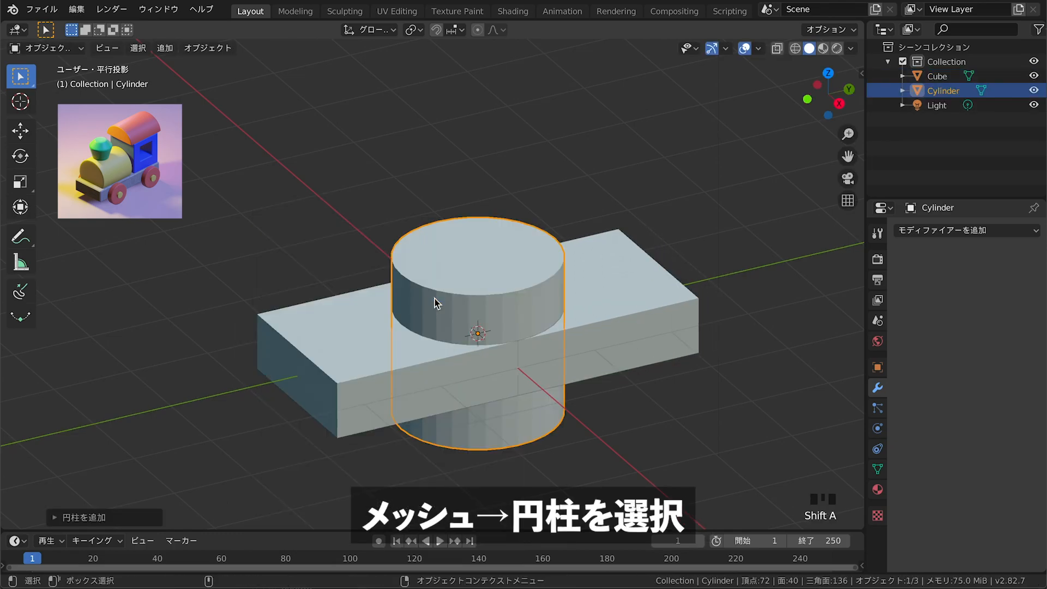
text(rx90)
key(Return)
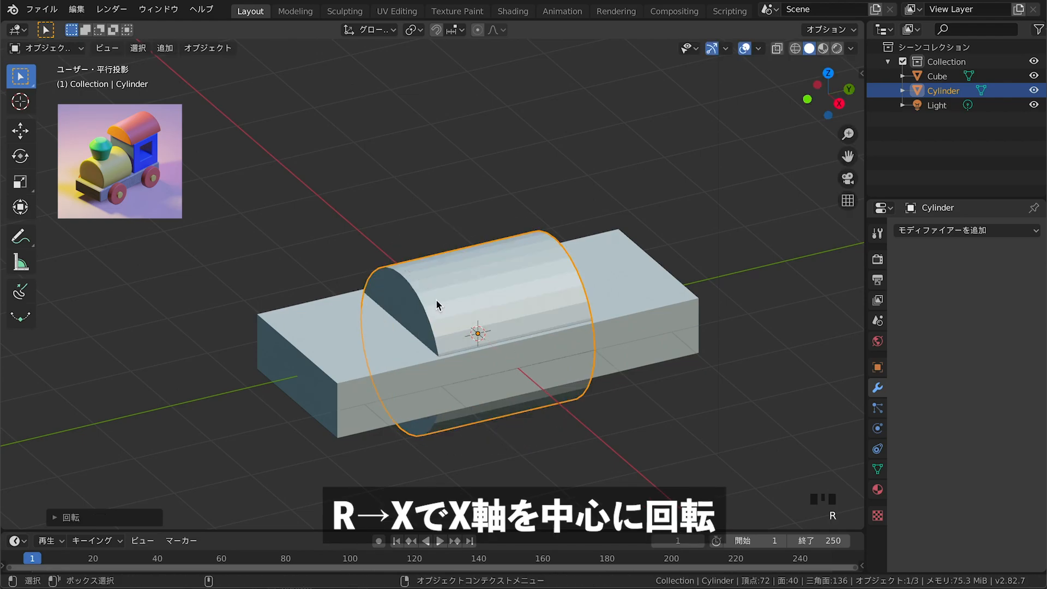
Raise the cylinder along Z onto the base and move it about 0.96 m along negative Y toward the front
key(g)
key(z)
click(439, 242)
key(g)
key(y)
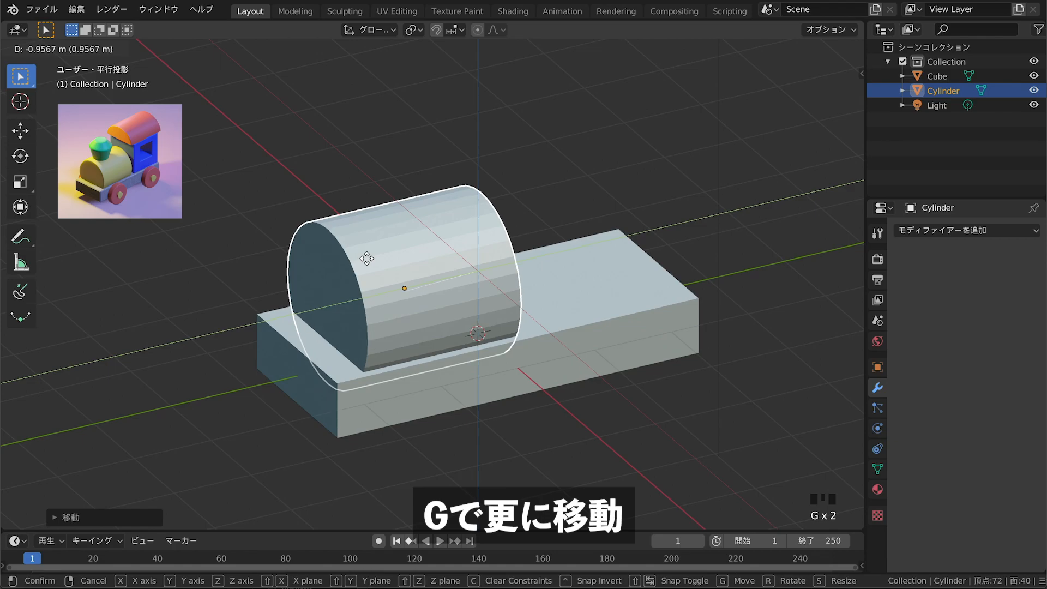
click(366, 262)
click(272, 193)
Add a cube mesh and raise it along Z until its underside is level with the top of the base
key(shift+a)
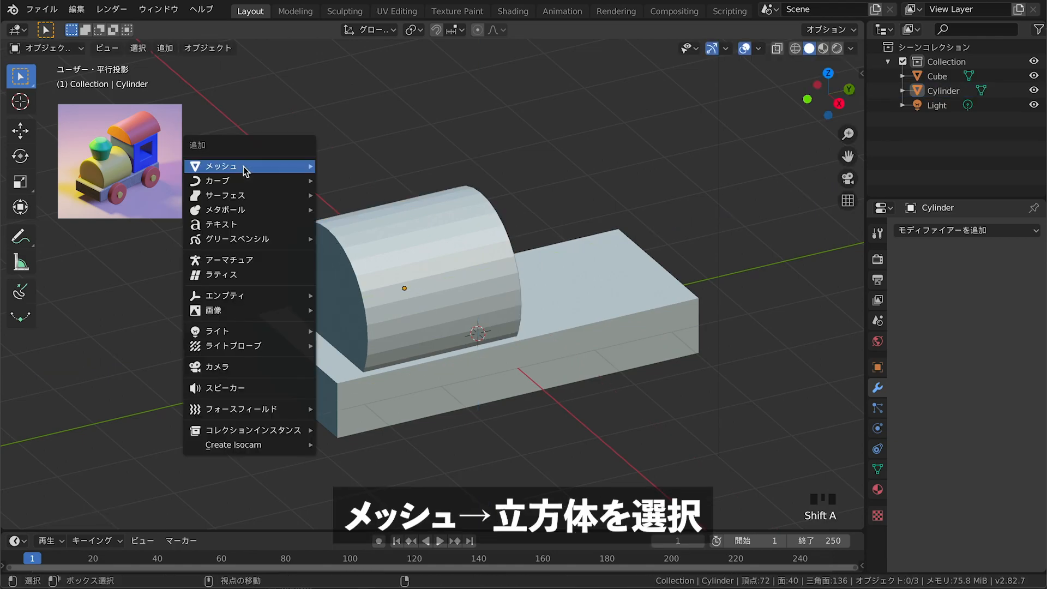
mouse_move(243, 165)
click(325, 183)
key(g)
key(z)
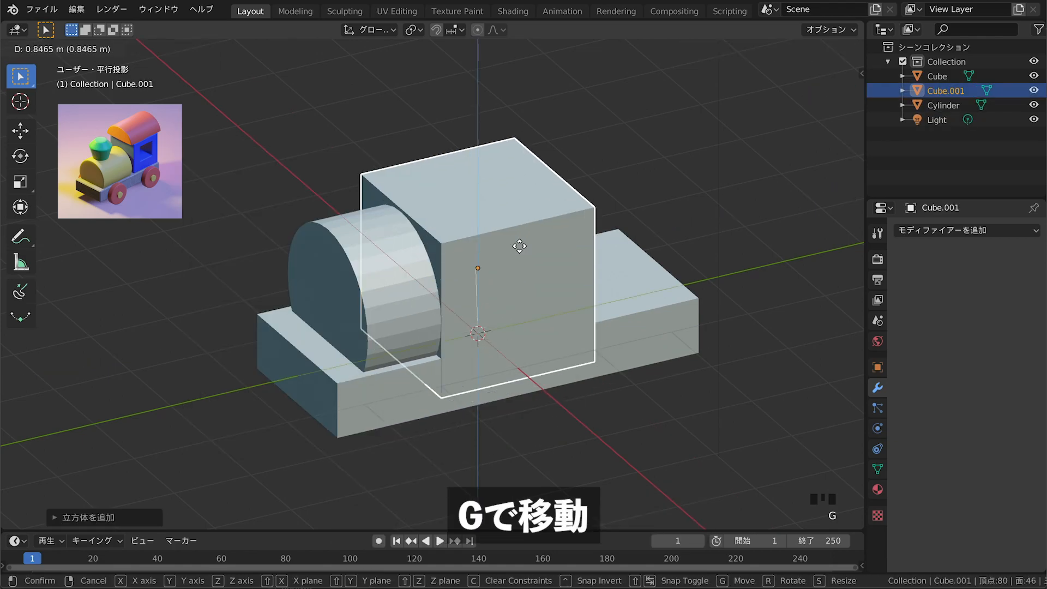
click(518, 231)
Move the new cube about 1.34 m along the Y axis to the rear end of the base as the cab
key(g)
key(y)
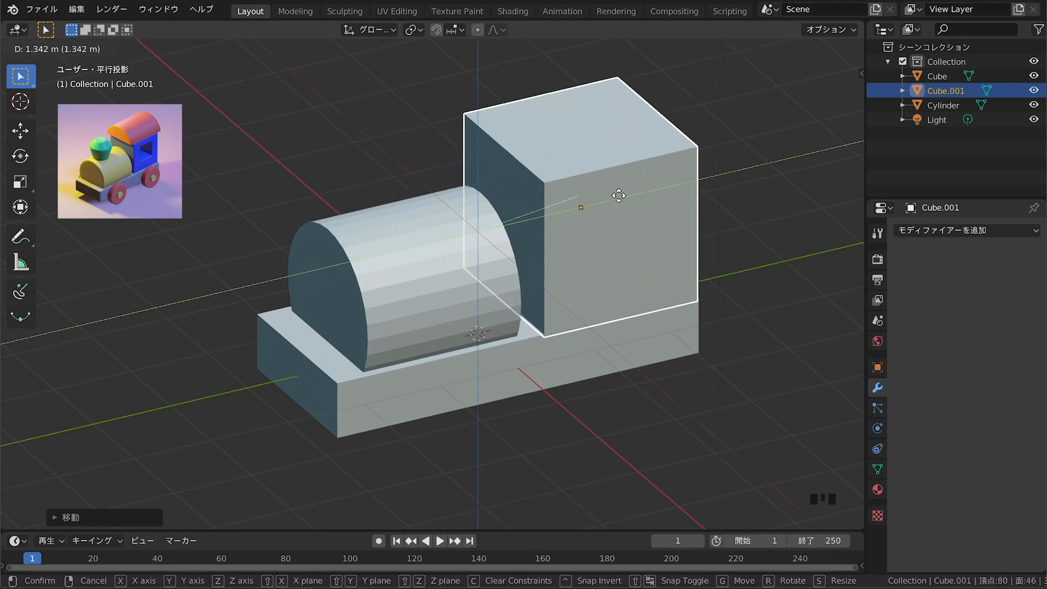
click(613, 222)
click(749, 249)
Duplicate the boiler cylinder and rotate the copy 90° about the Z axis
middle_drag(749, 249, 720, 232)
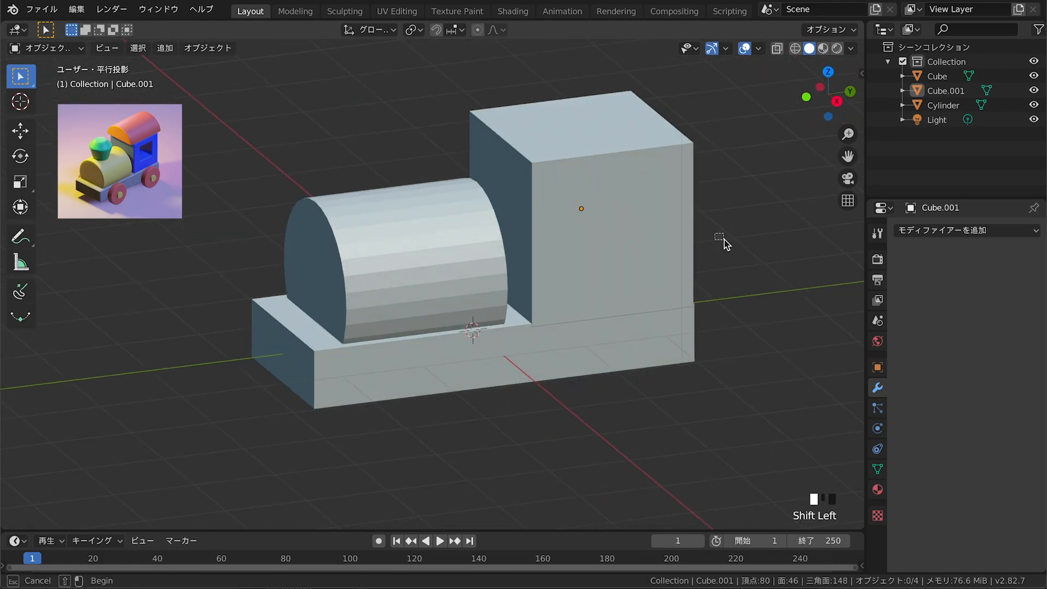
middle_drag(646, 265, 524, 287)
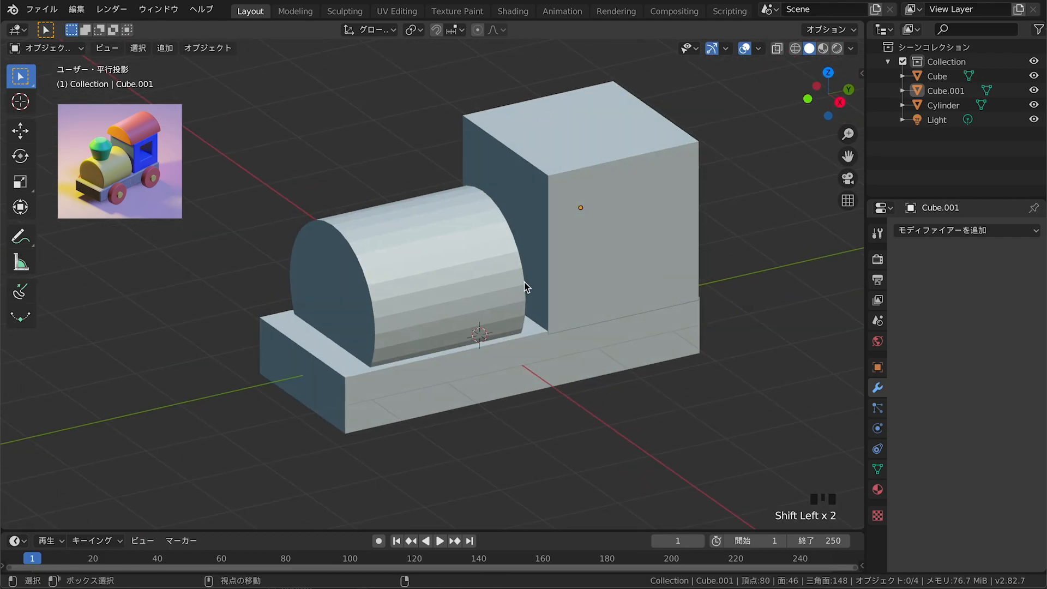
click(378, 280)
key(shift+d)
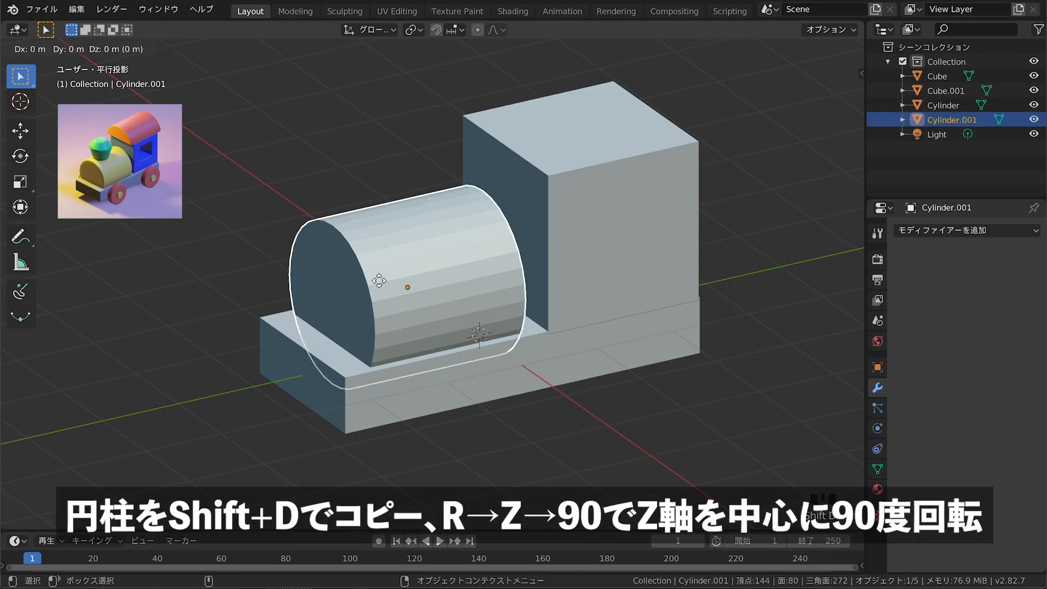
key(z)
key(9)
key(0)
key(Return)
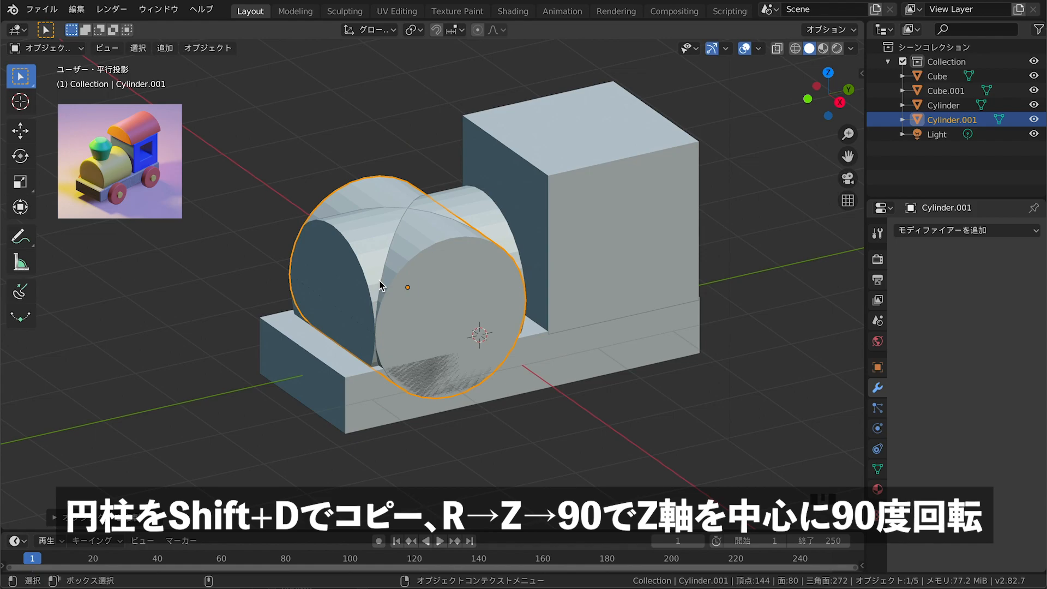
Lower the copied cylinder along Z to the height of the base and scale it down uniformly
key(g)
key(z)
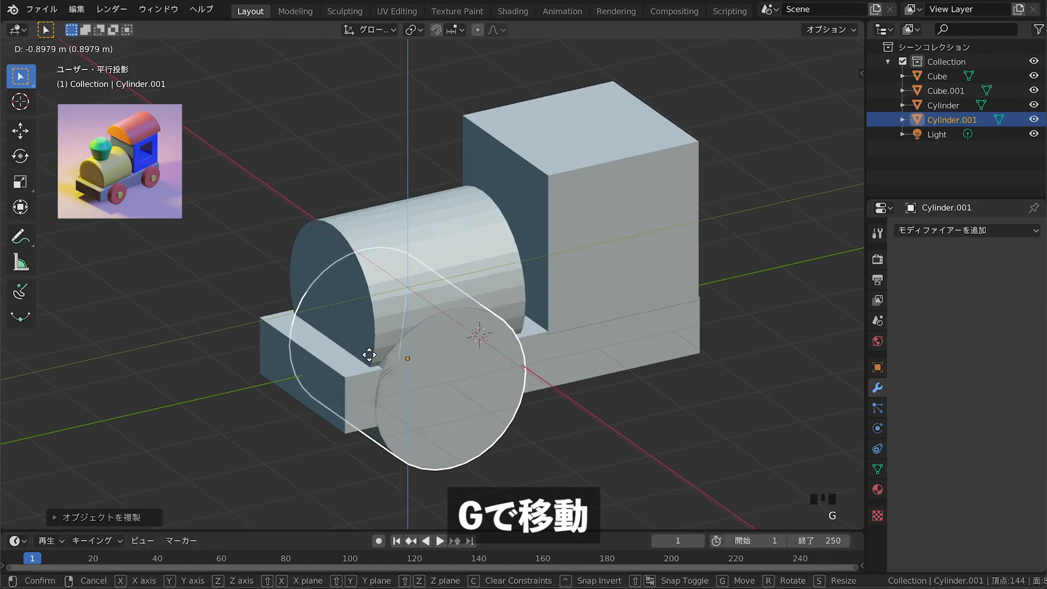
click(369, 358)
key(s)
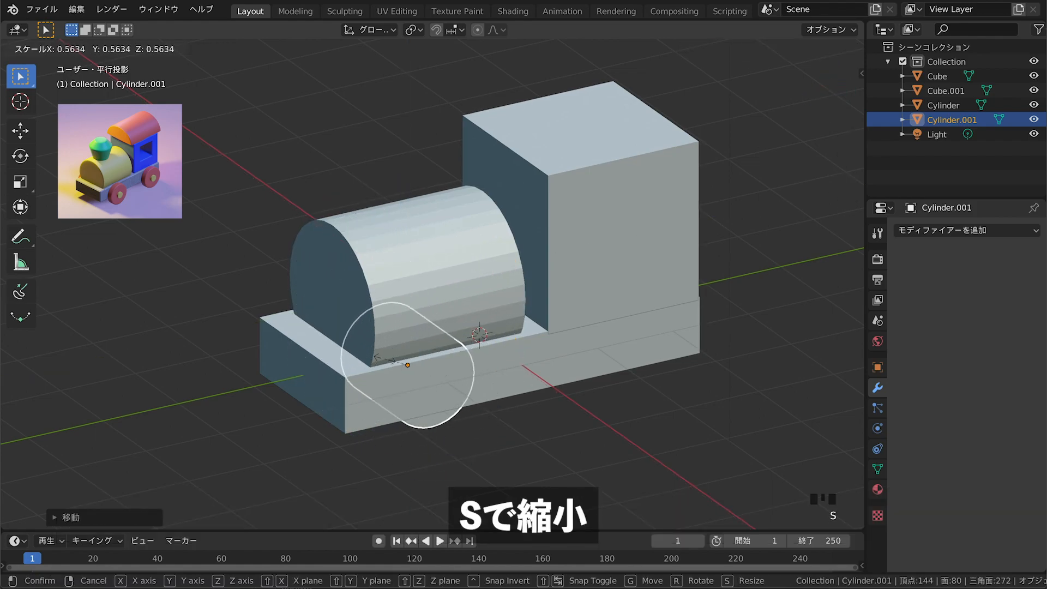
click(377, 348)
In top view, move the copied cylinder along X to the base's side and flatten it along X into a wheel
key(KP_7)
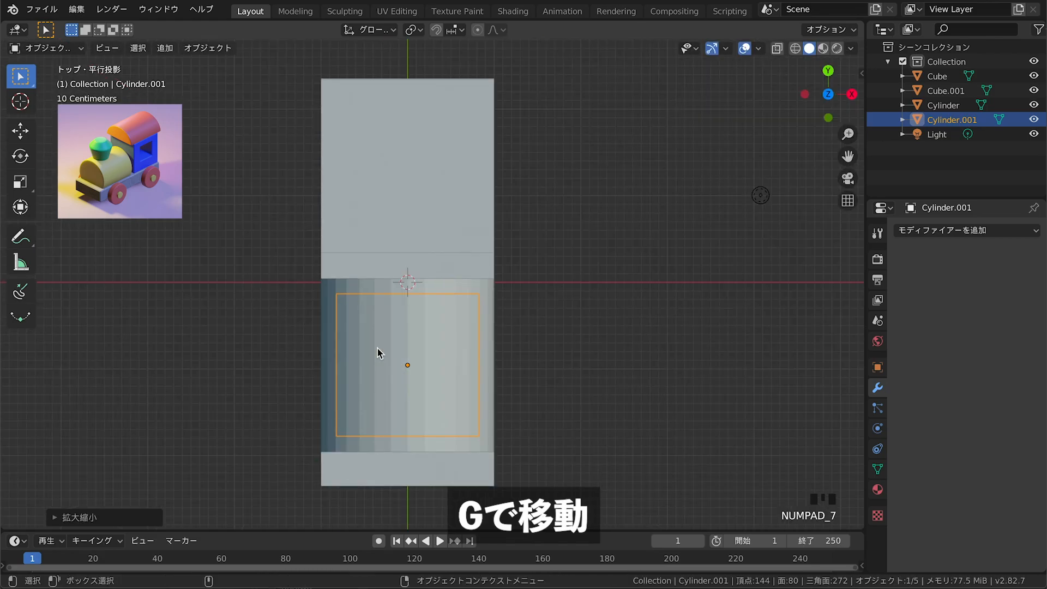
key(g)
click(465, 349)
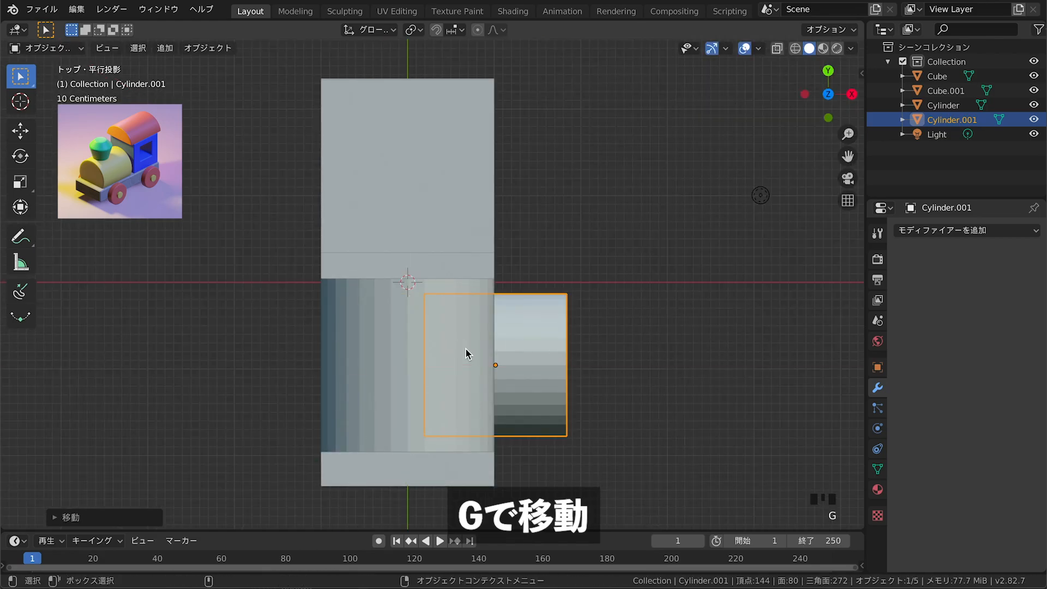
key(s)
key(x)
click(486, 368)
drag(561, 397, 592, 393)
middle_drag(564, 362, 470, 263)
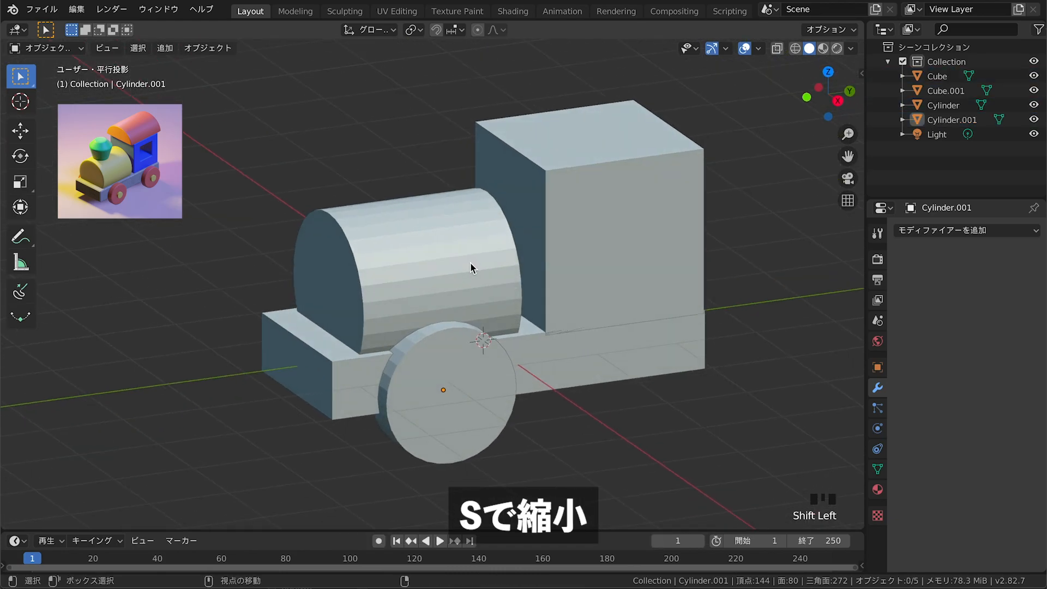
Scale the wheel down further and move it about 0.24 m along negative Y toward the front
click(461, 365)
key(s)
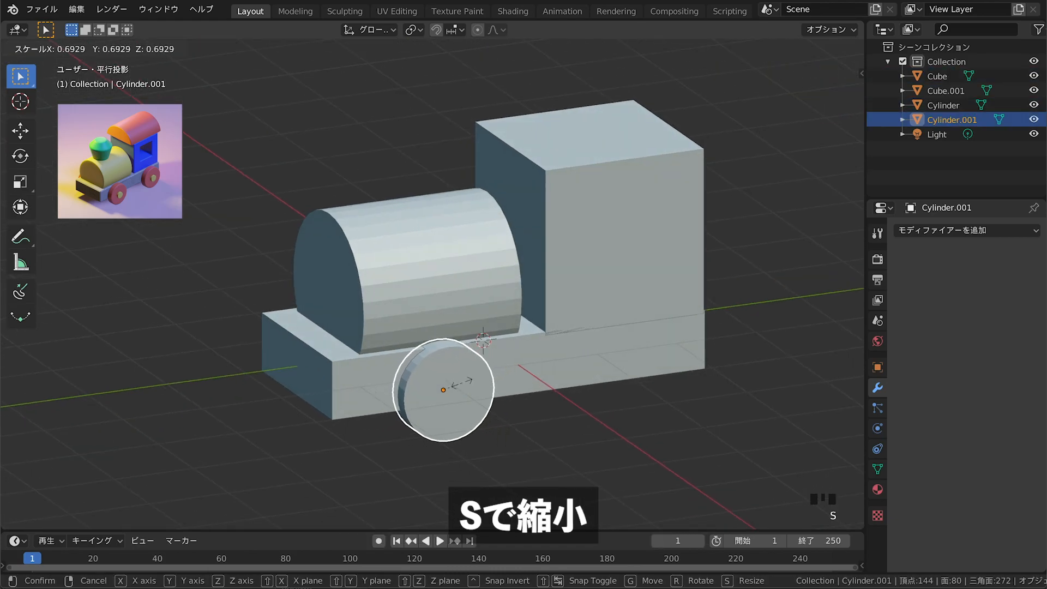
click(459, 382)
key(g)
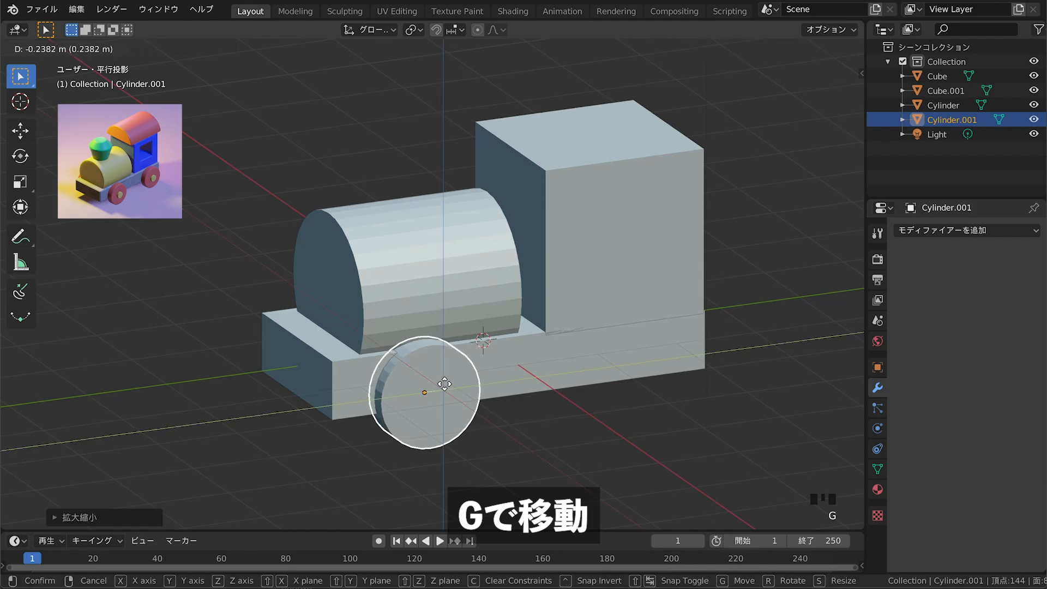
click(446, 388)
Duplicate the front wheel and position the copy along Y beneath the cab as the rear wheel
key(shift+d)
click(663, 346)
mouse_move(663, 346)
middle_down()
mouse_move(582, 344)
mouse_move(626, 334)
mouse_move(679, 355)
middle_up()
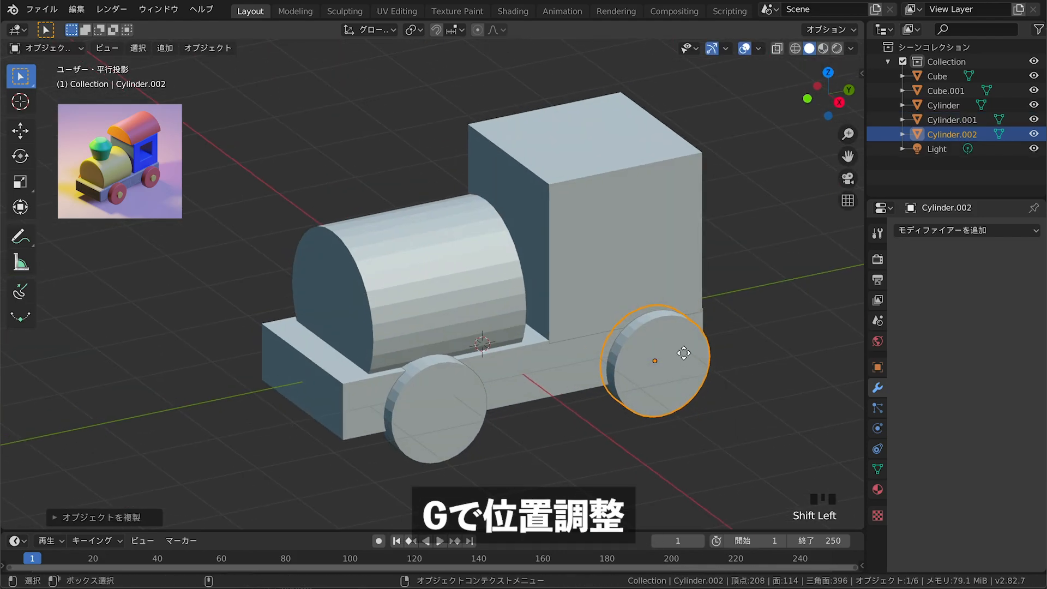
key(g)
click(671, 356)
Select both wheels and move them about 0.16 m outward along X so they sit against the side of the base
shift+click(436, 409)
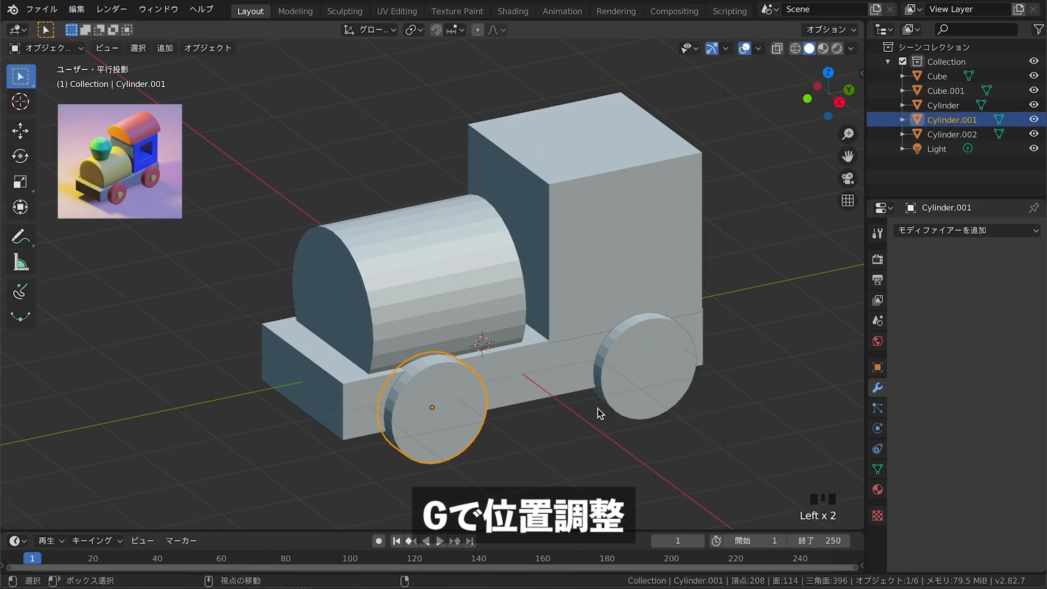
shift+click(646, 381)
key(KP_7)
key(g)
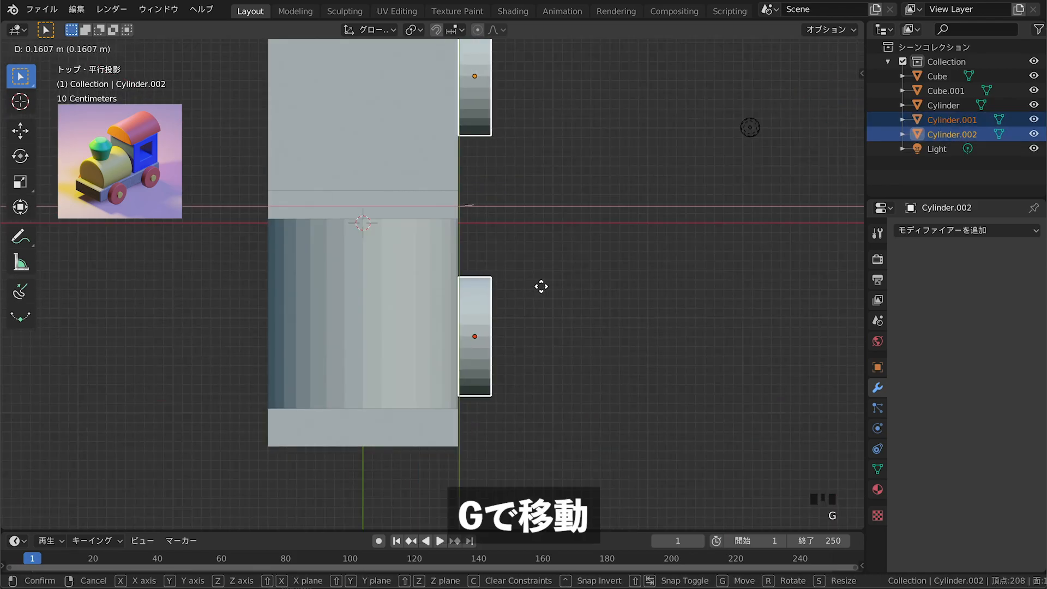
click(547, 310)
Duplicate the boiler cylinder and raise the copy along Z above the original
middle_drag(546, 310, 481, 345)
click(366, 290)
click(362, 290)
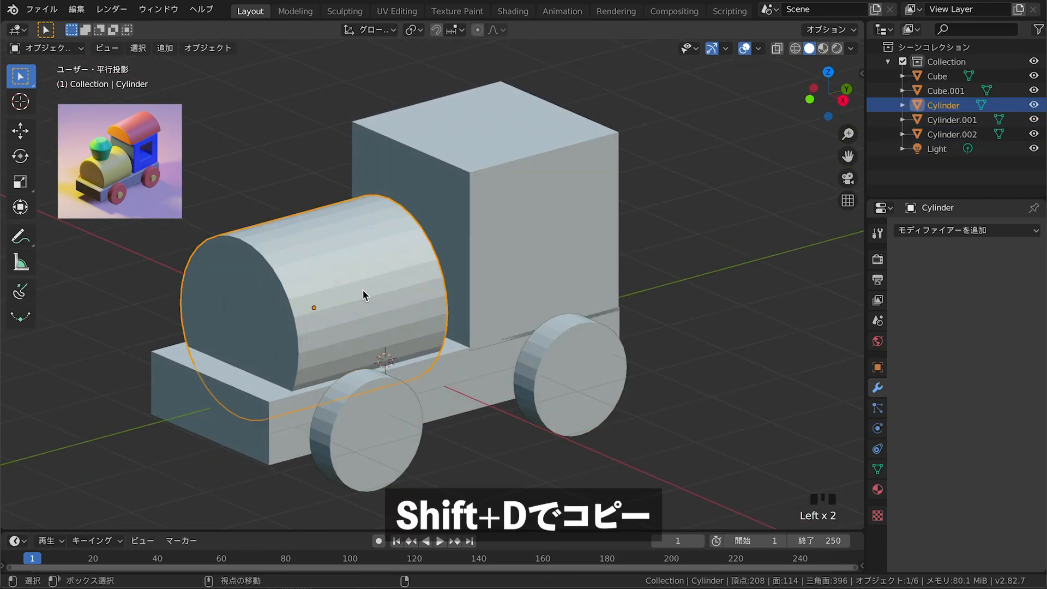
key(shift+d)
click(397, 159)
shift+middle_drag(397, 160, 490, 227)
Isolate the raised cylinder in local view and enter Edit Mode with vertex selection and X-ray display
key(slash)
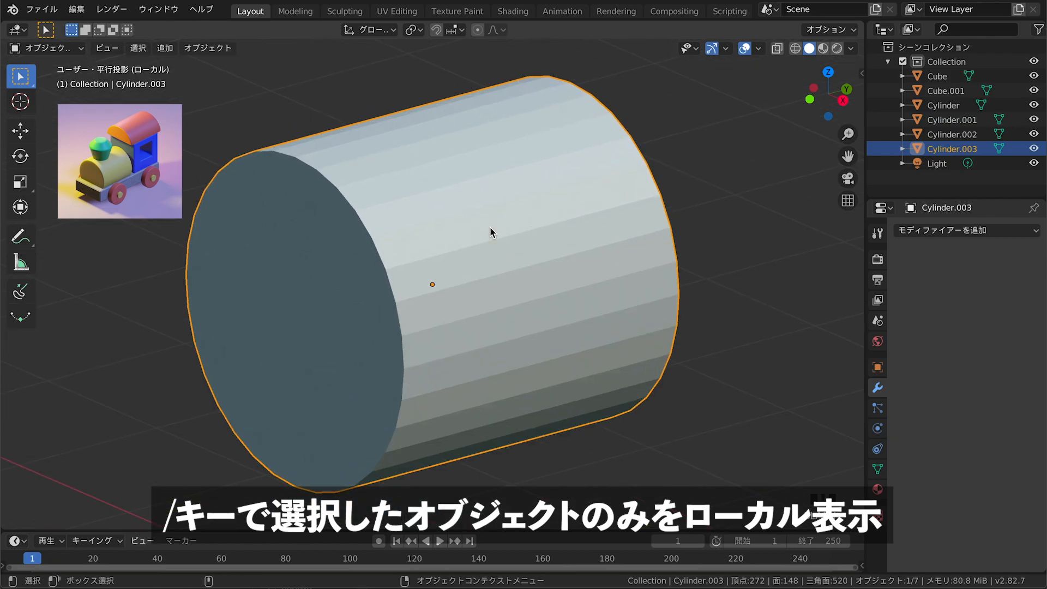
key(Tab)
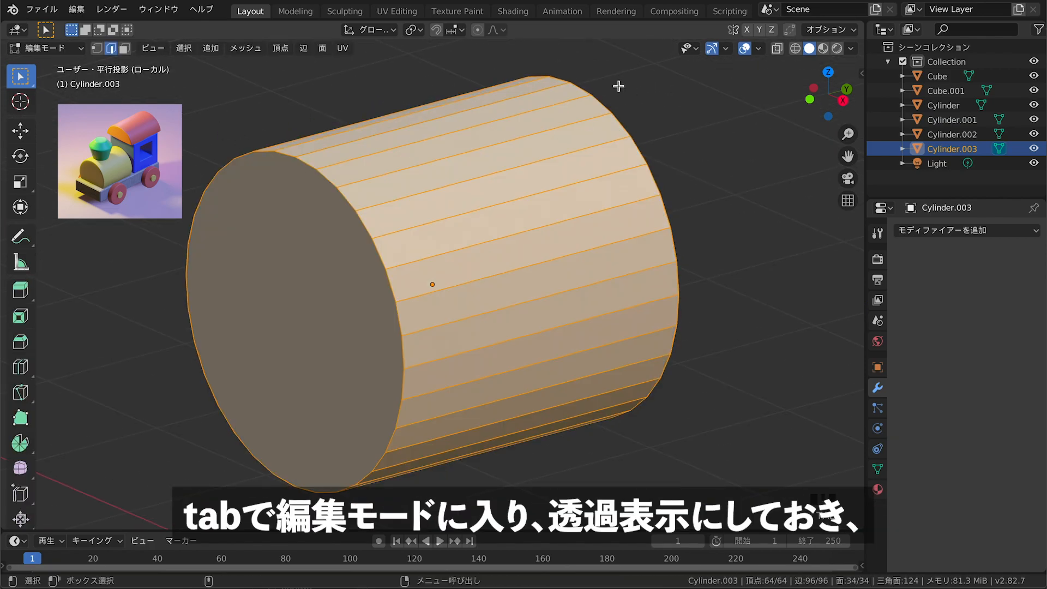
click(97, 49)
click(776, 48)
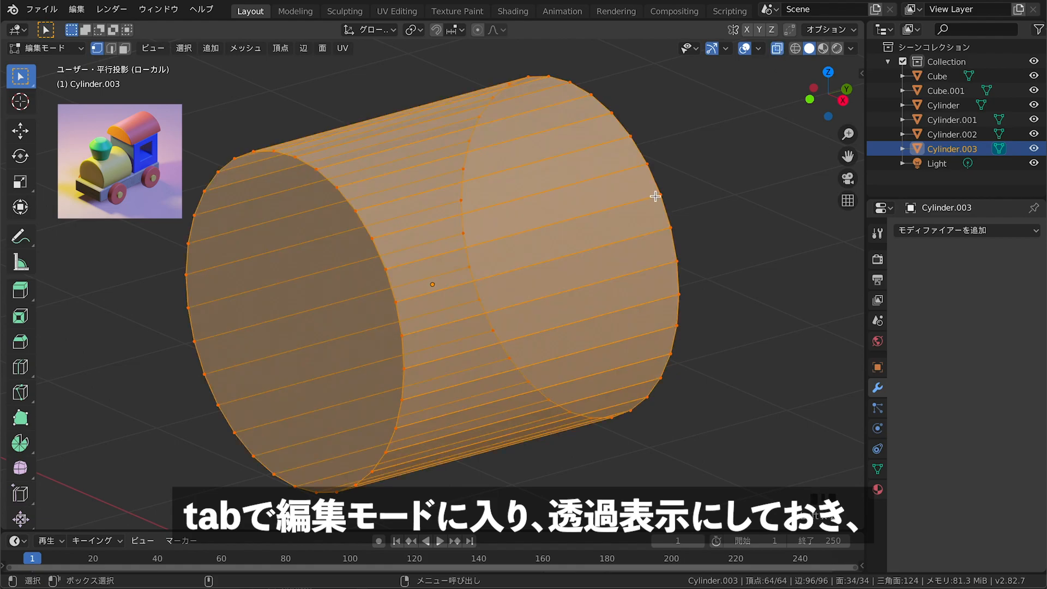
In front view, select the vertices of the cylinder's lower half and delete them
key(KP_1)
click(220, 294)
drag(223, 292, 666, 476)
key(x)
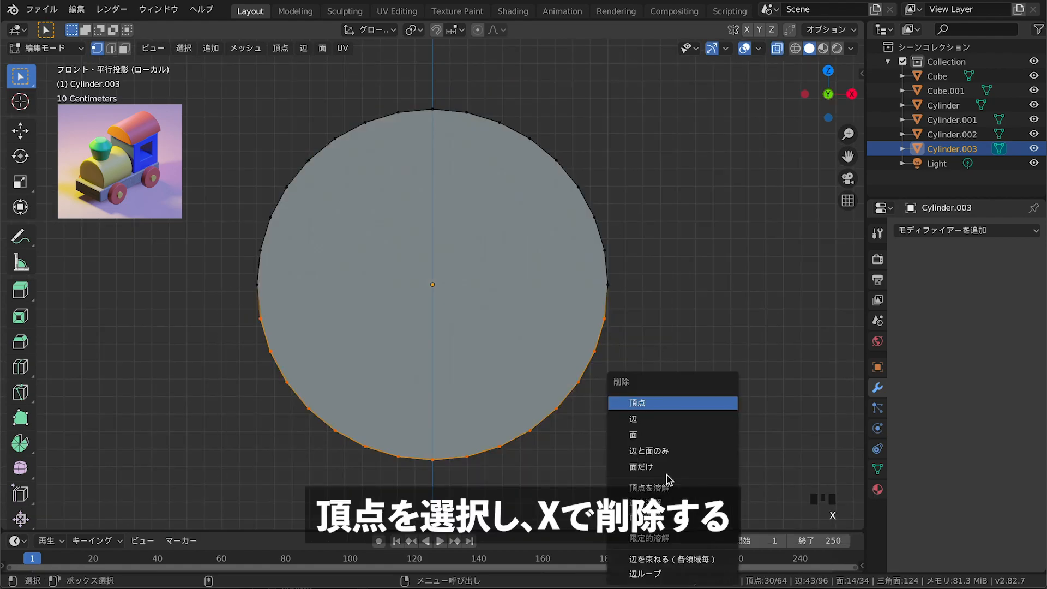
click(654, 406)
Fill both open ends and the open underside of the half-cylinder with faces
middle_drag(659, 400, 561, 432)
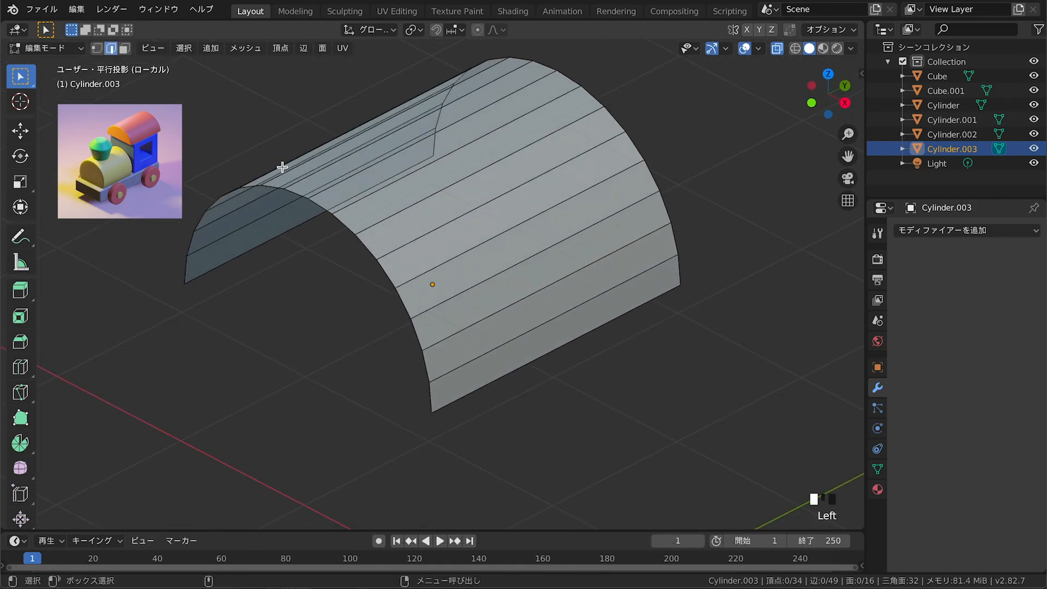
key(f)
middle_drag(323, 209, 510, 328)
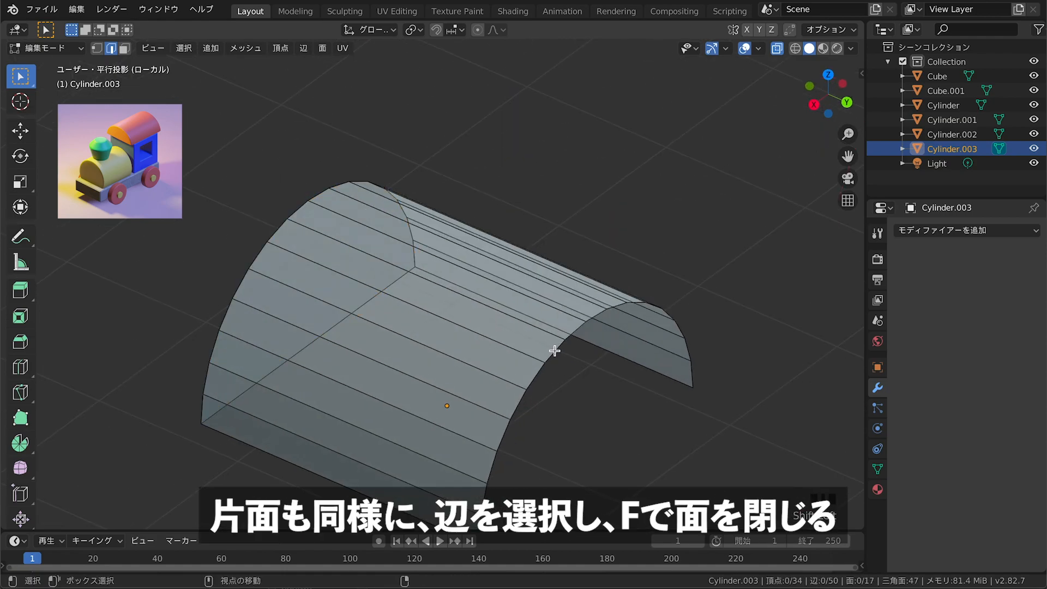
key(f)
middle_drag(633, 322, 365, 309)
click(365, 309)
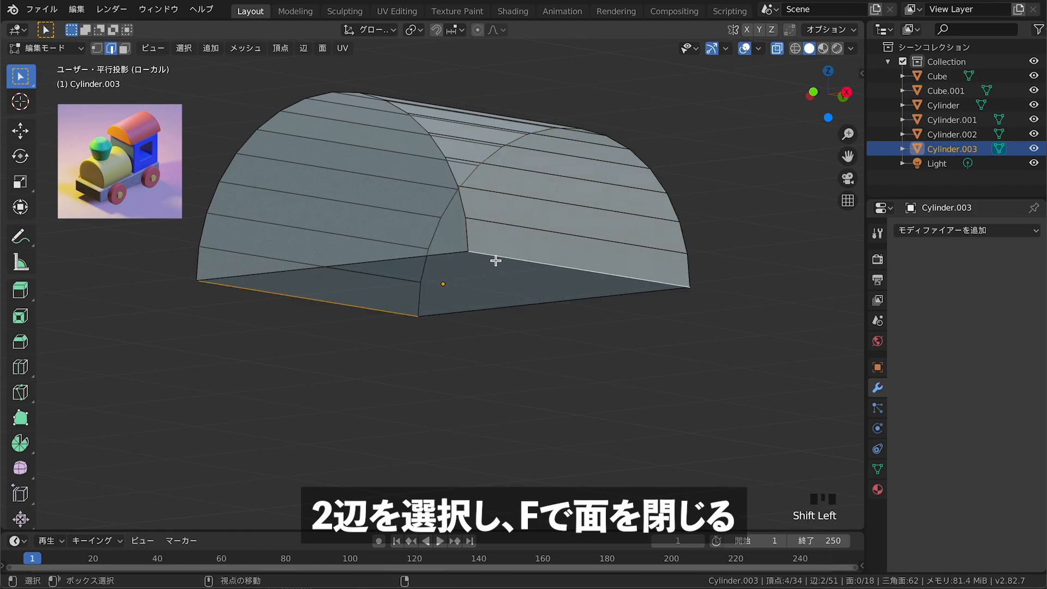
key(f)
Return to Object Mode, leave local view and turn off X-ray display
middle_drag(496, 256, 492, 311)
key(Tab)
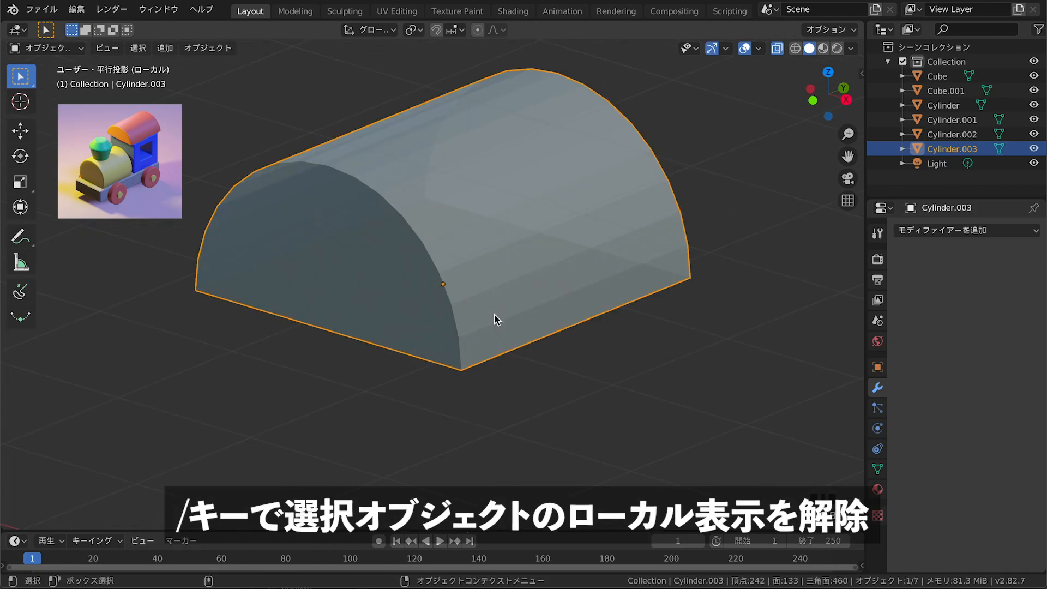
key(slash)
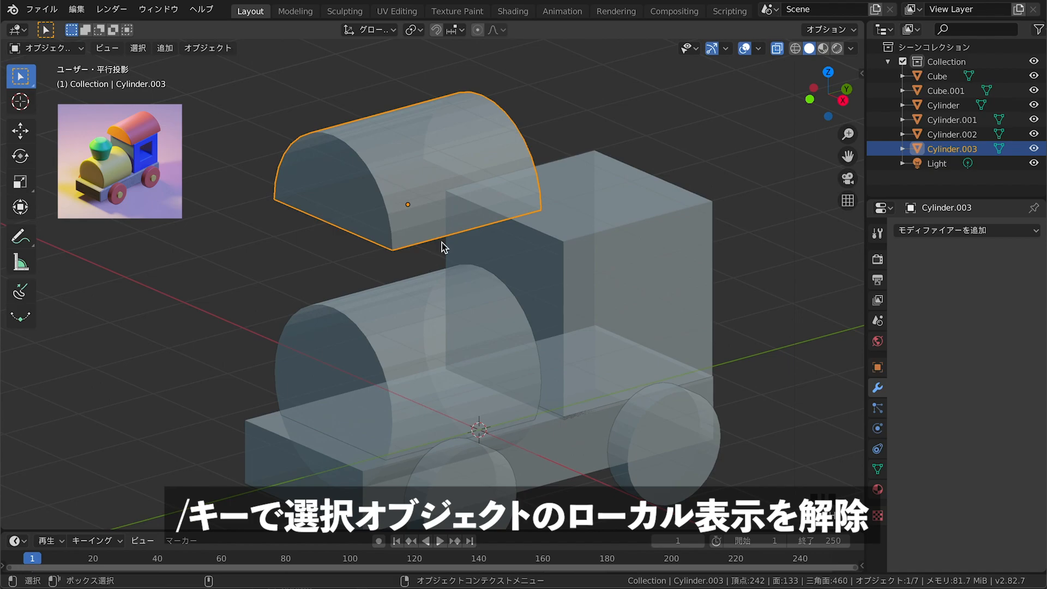
click(776, 49)
Move the half-cylinder backward along the Y axis to a position above the cab
shift+middle_drag(604, 207, 554, 200)
key(g)
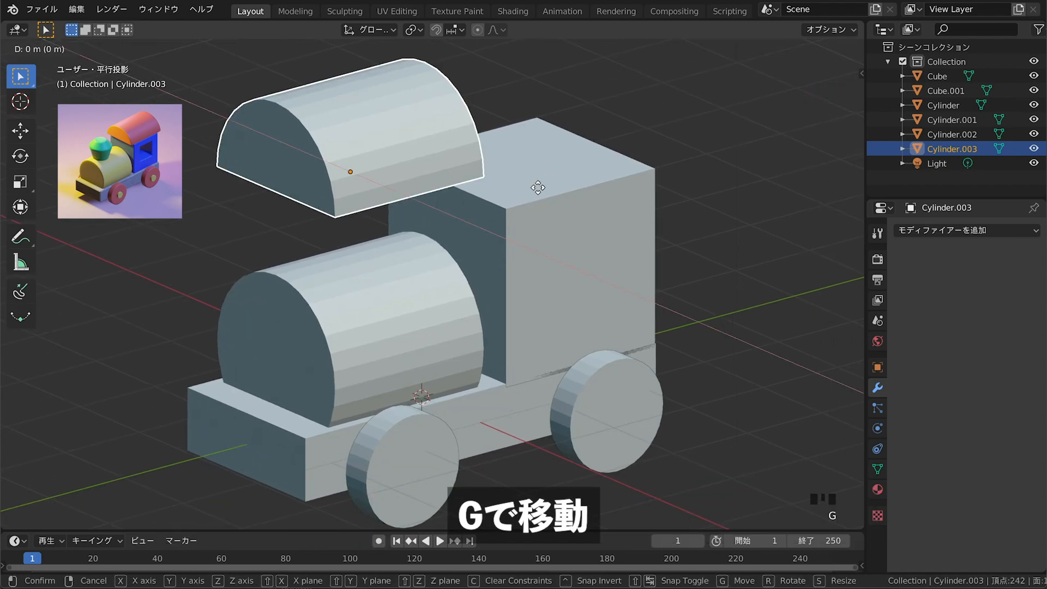
shift+click(654, 147)
middle_drag(654, 149, 544, 183)
Scale the half-cylinder roof up along the Y axis so it is longer than the cab
key(s)
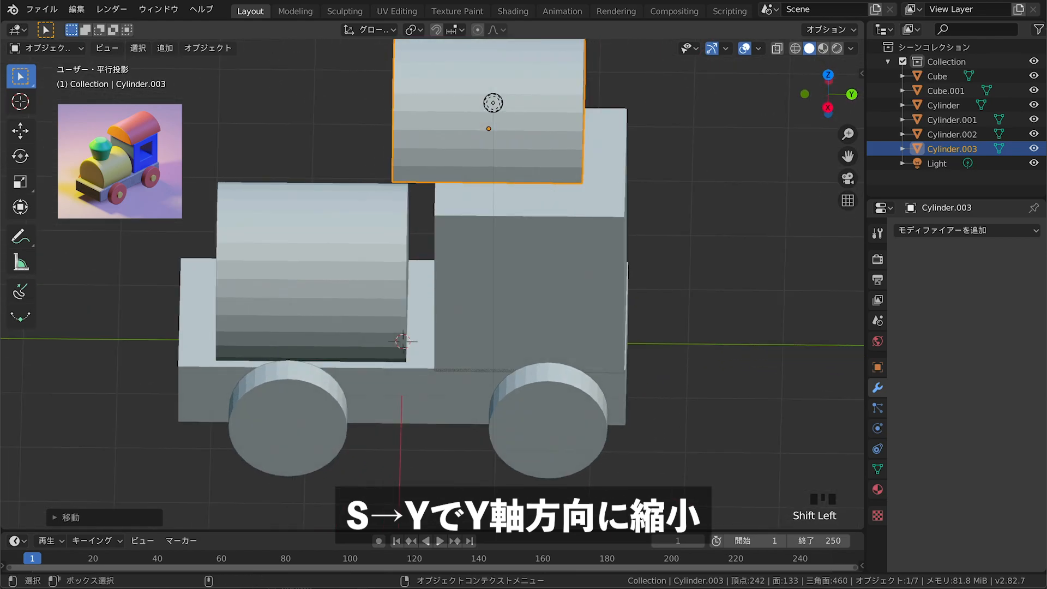
key(y)
click(560, 176)
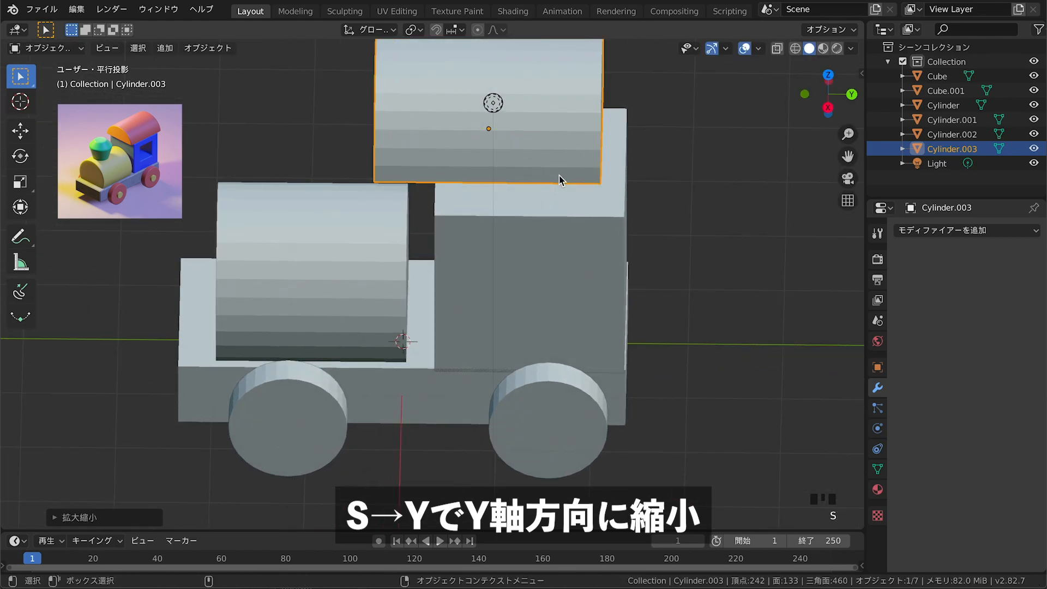
Lower the half-cylinder roof onto the top of the cab and shift it along Y to centre it over the cab
key(KP_1)
key(KP_3)
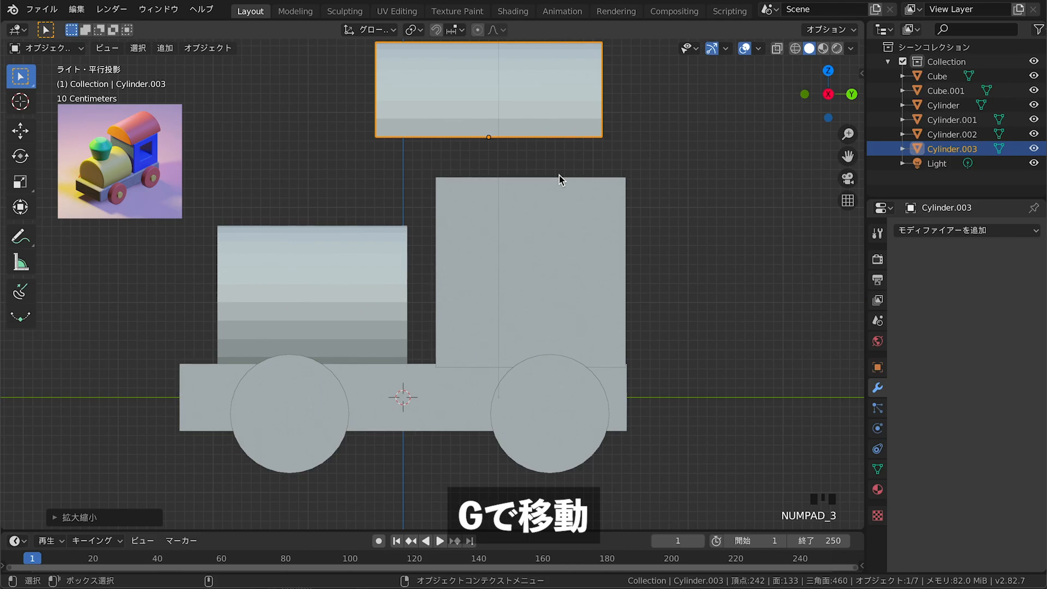
key(g)
click(555, 216)
key(g)
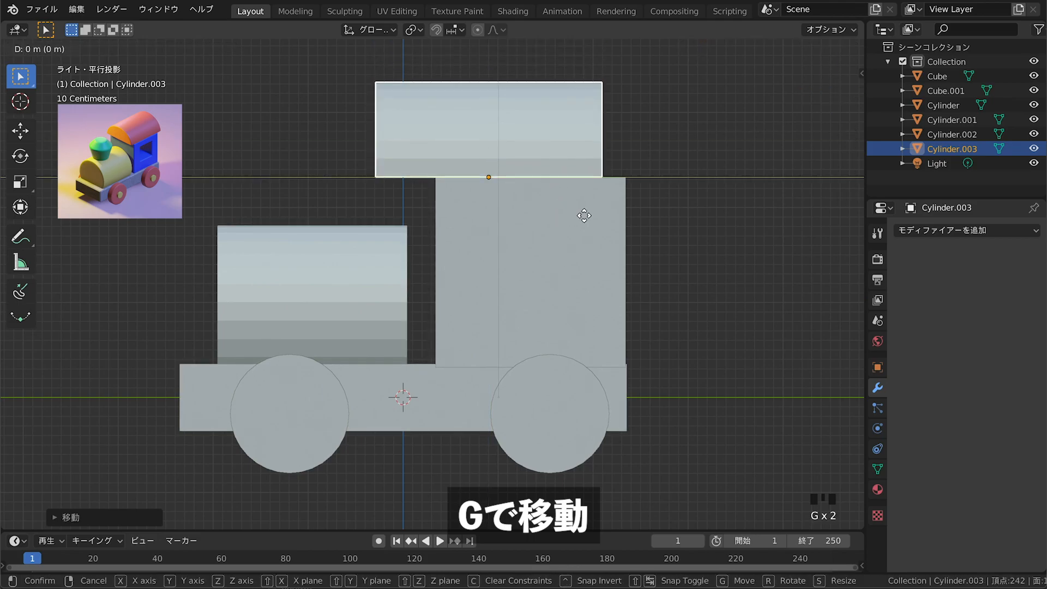
shift+click(598, 220)
Move the boiler cylinder slightly forward along the Y axis toward the front of the base
middle_drag(617, 252, 646, 264)
shift+middle_drag(646, 263, 582, 248)
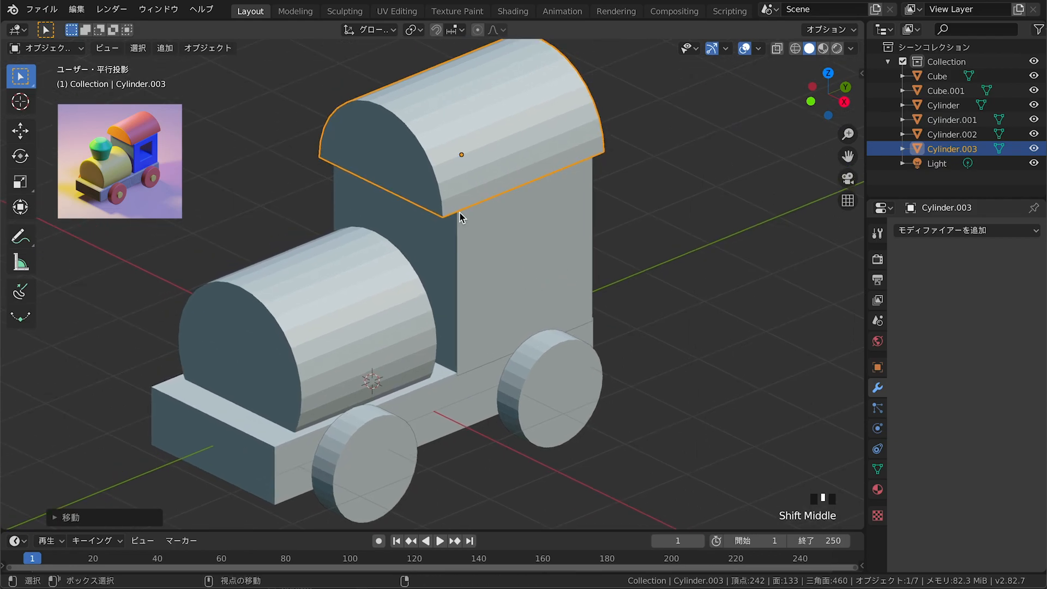
shift+drag(452, 180, 447, 157)
middle_drag(337, 317, 338, 324)
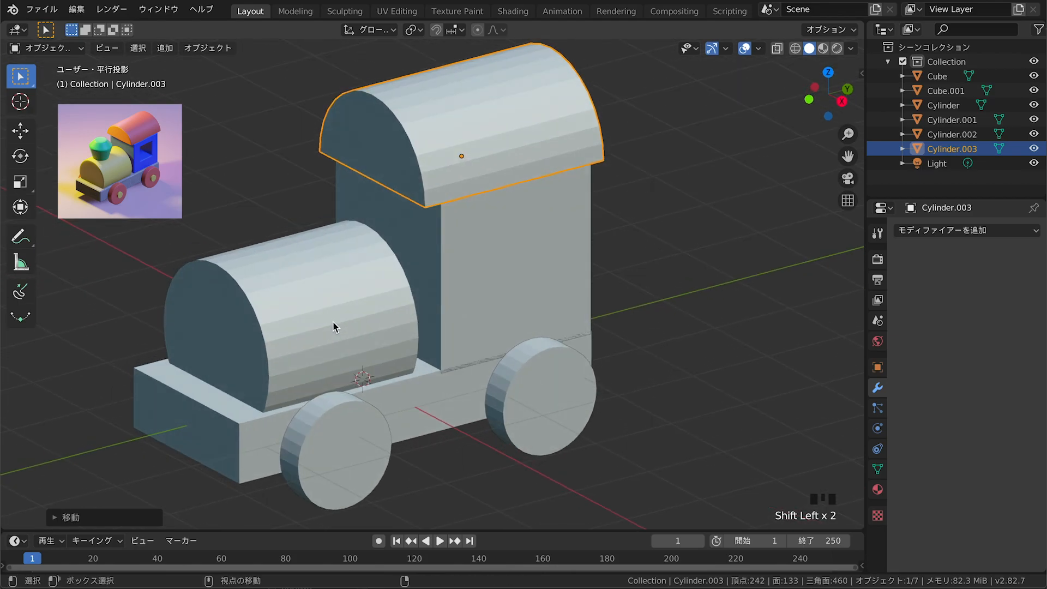
click(331, 317)
key(g)
click(318, 321)
click(229, 205)
Add a mesh circle and move it up and forward to a position above the boiler
shift+middle_drag(234, 231, 232, 255)
scroll(224, 239, down, 1)
shift+drag(231, 255, 245, 267)
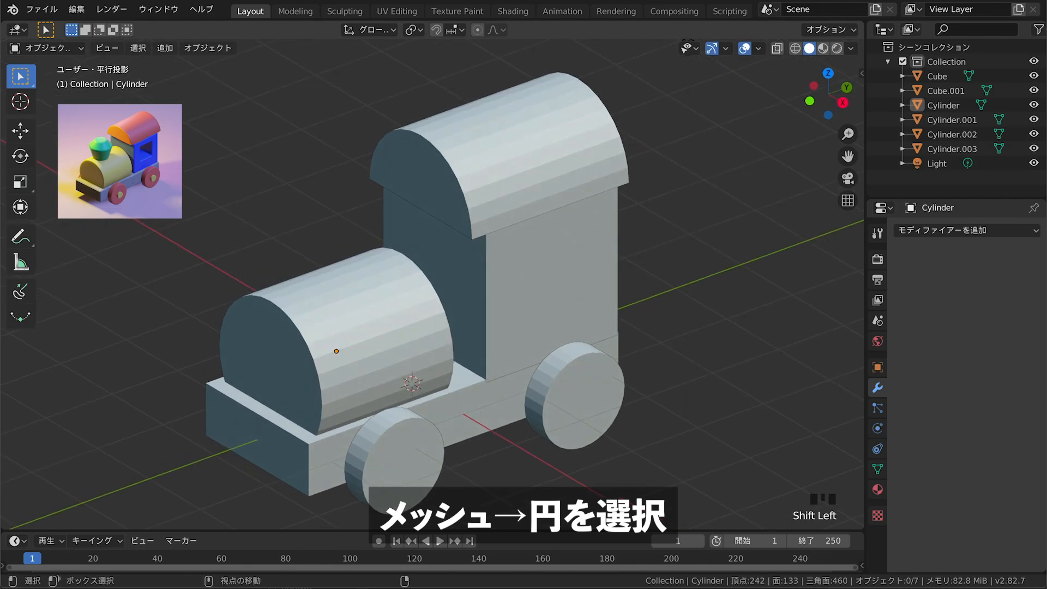
key(shift+a)
mouse_move(147, 187)
click(297, 215)
key(g)
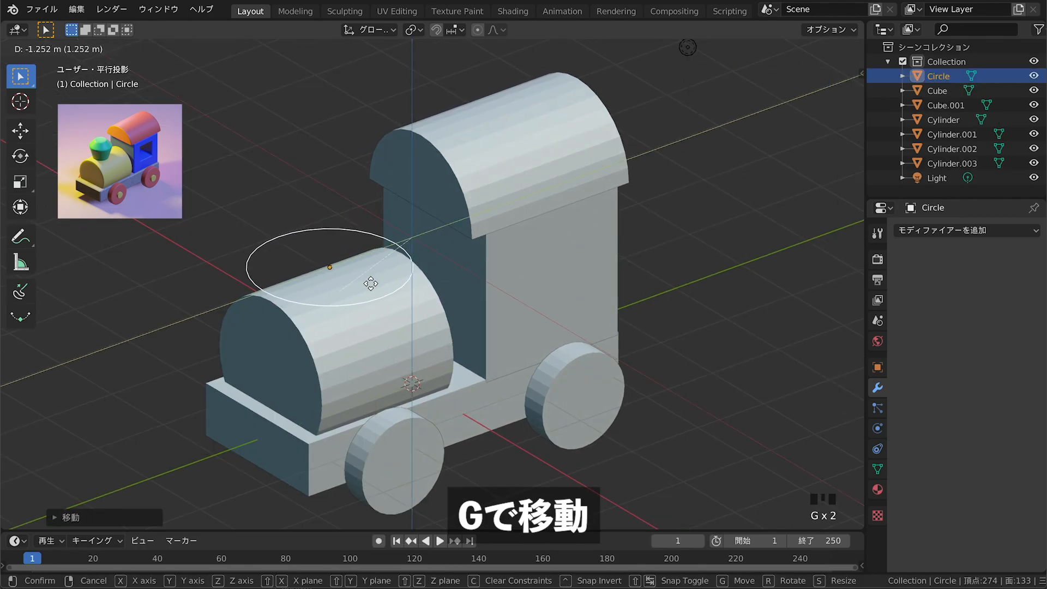
click(361, 263)
Scale the circle down to chimney width and lower it along Z until it sinks slightly into the boiler's top
key(s)
click(346, 274)
key(g)
key(z)
click(344, 286)
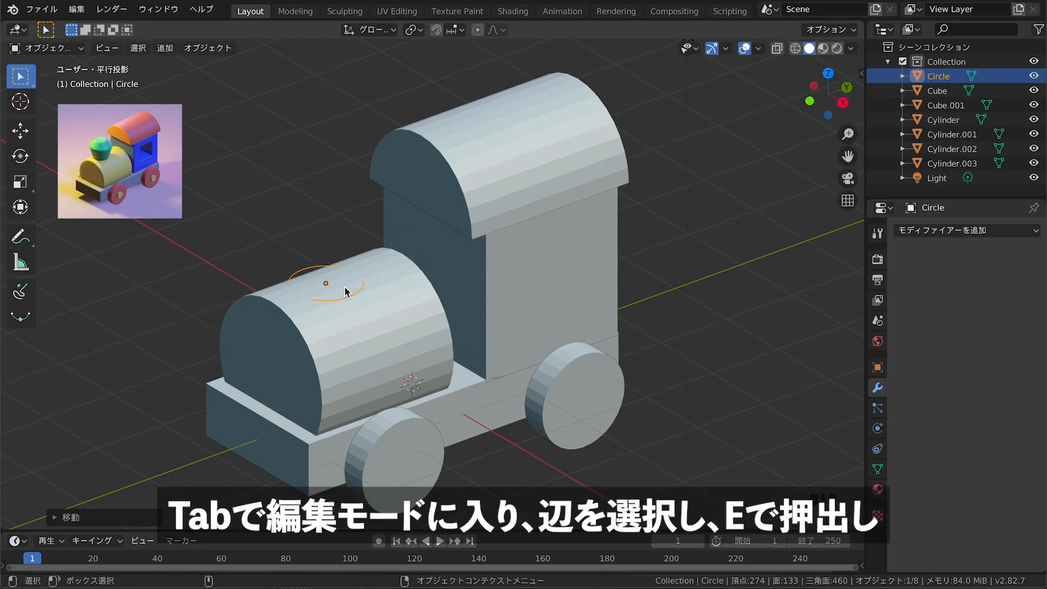
In Edit Mode, extrude the circle upward and scale the new rim outward to form the flared chimney
key(Tab)
key(e)
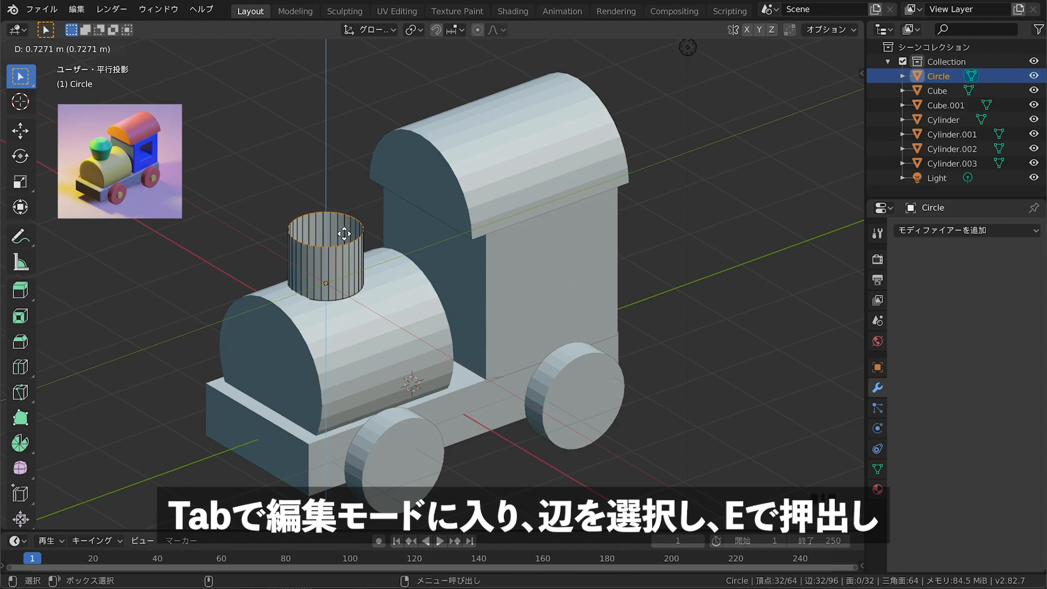
click(344, 231)
key(s)
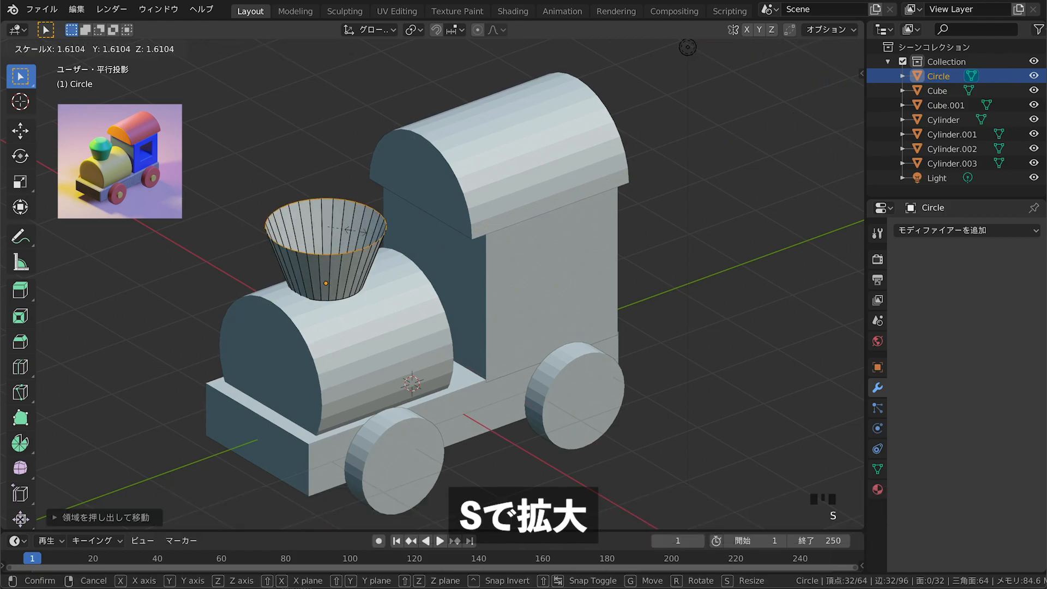
click(352, 230)
Extrude the chimney rim upward again, scale it inward into a taper, and close the top with a face
key(e)
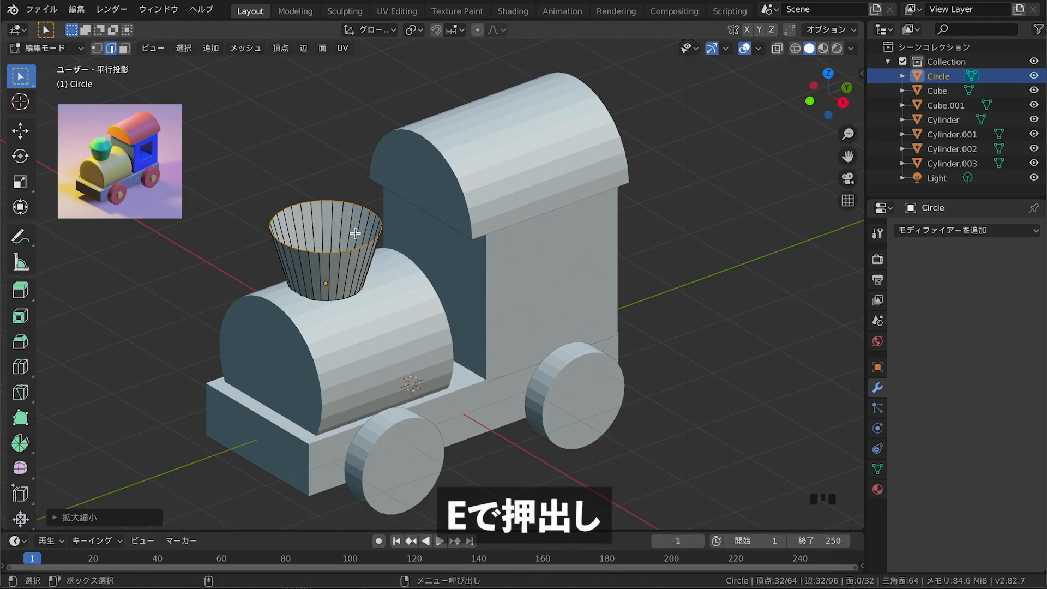
click(354, 207)
key(s)
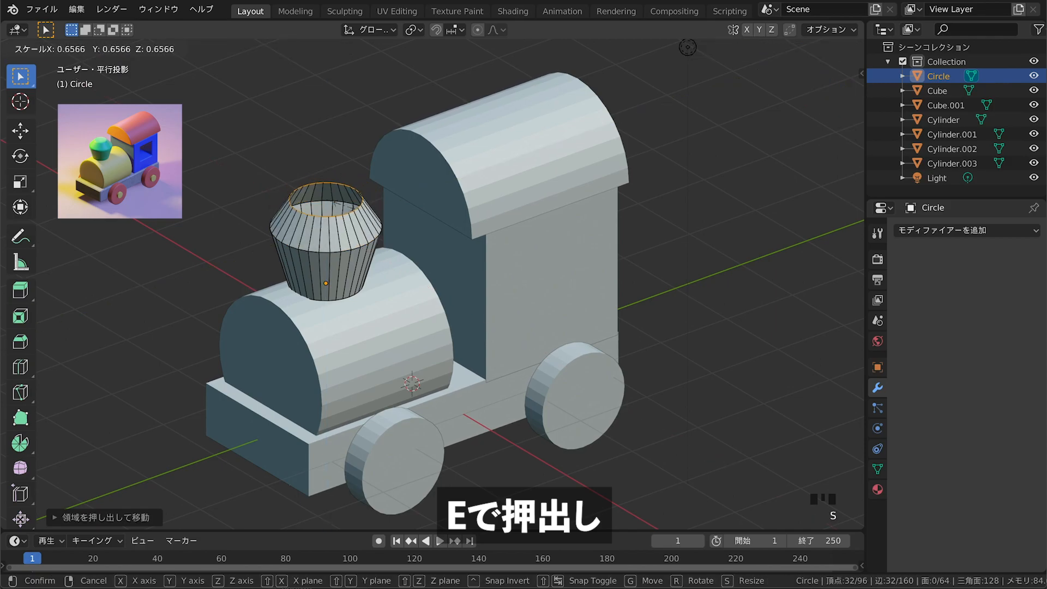
click(339, 205)
middle_drag(396, 242, 354, 275)
click(518, 454)
Add a cube and scale it down to about the height of the base as a window cutter
shift+middle_drag(528, 469, 525, 397)
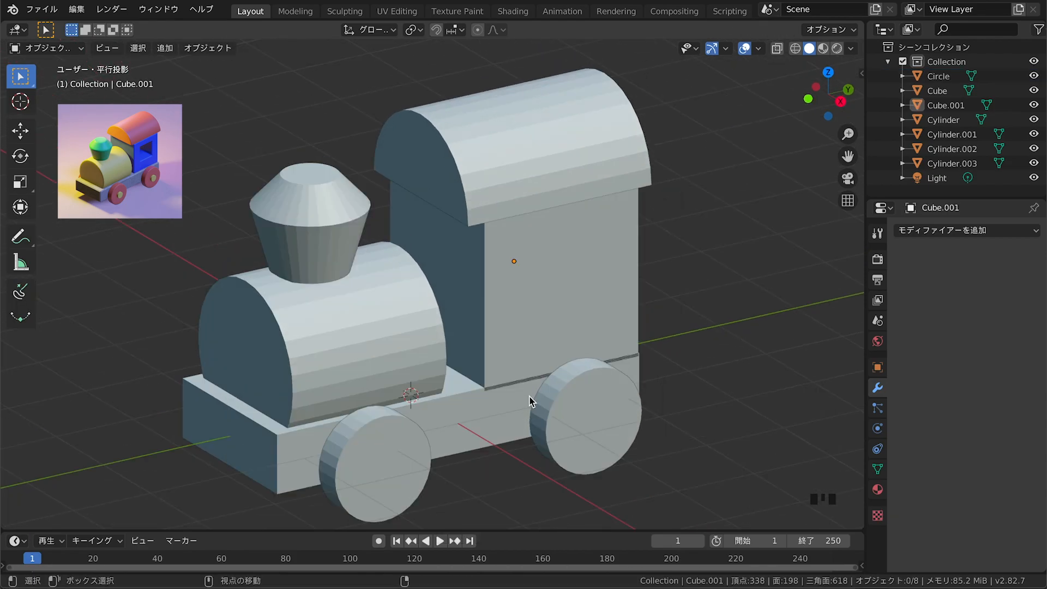
scroll(531, 401, down, 1)
shift+middle_drag(531, 401, 543, 388)
key(shift+a)
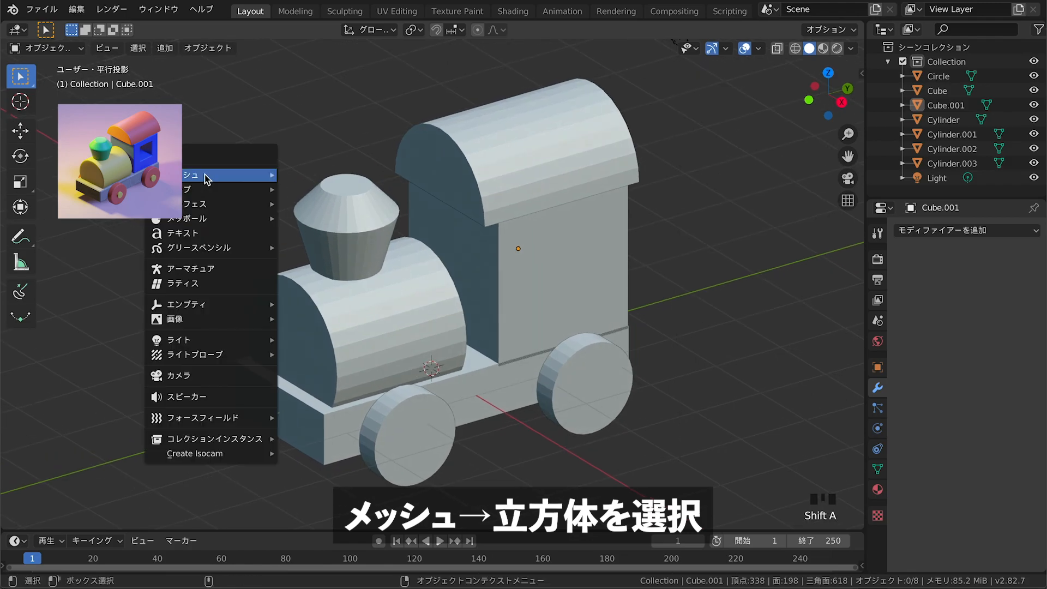
mouse_move(207, 174)
click(304, 190)
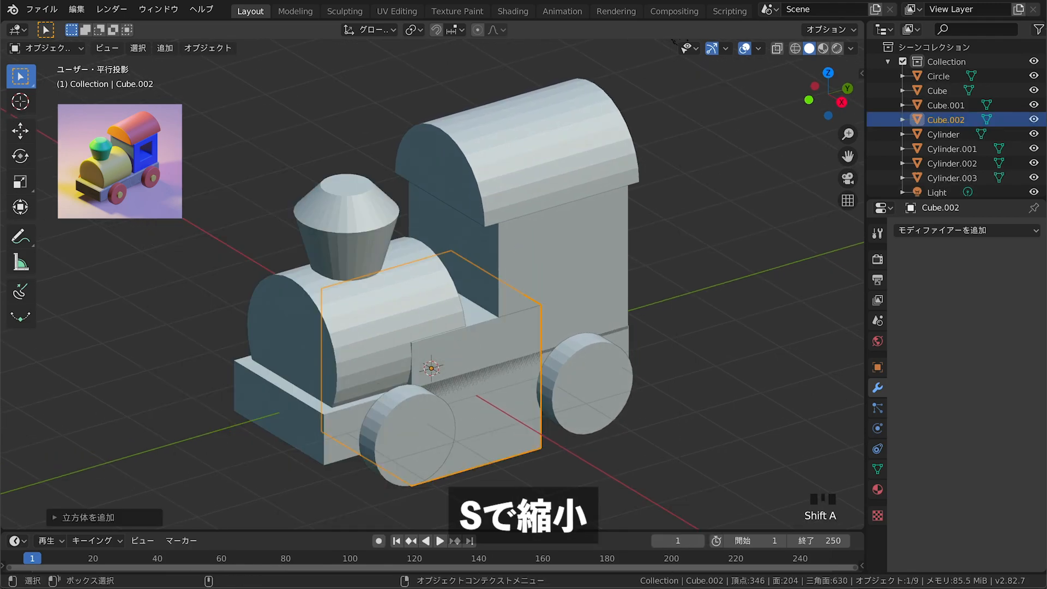
key(s)
click(451, 382)
In the right side view, move the small cube to the middle of the cab's side, slightly above centre
key(KP_3)
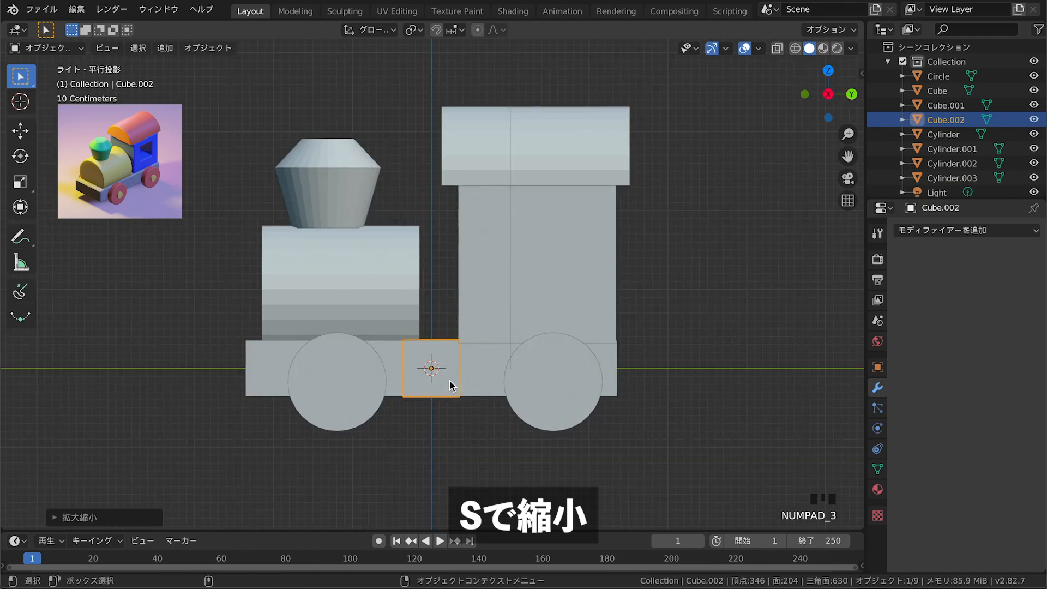
key(g)
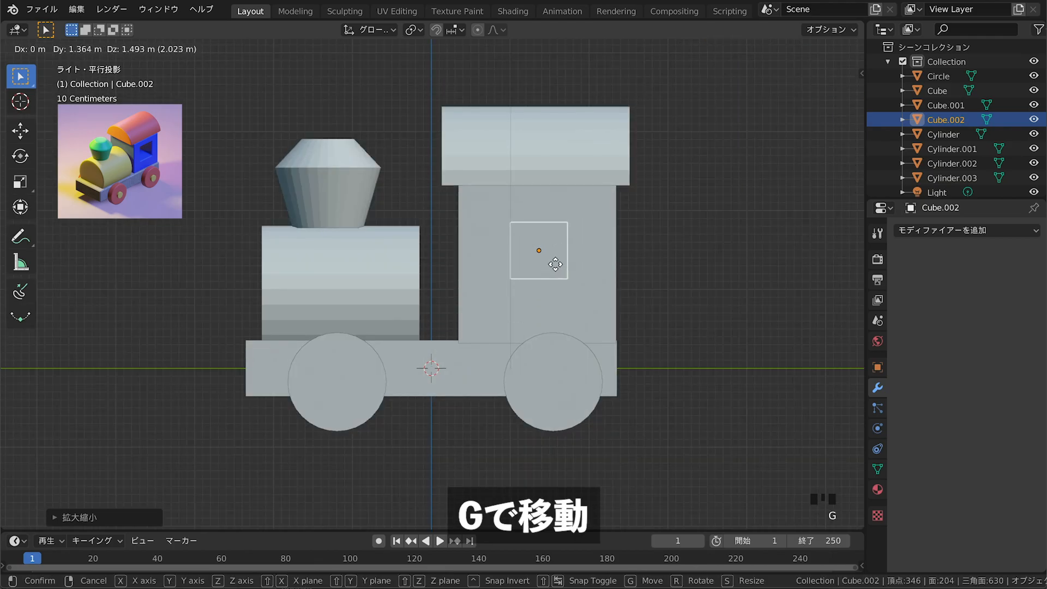
click(555, 264)
Stretch the small cube along the X axis so it passes through both side walls of the cab
middle_drag(575, 322, 525, 267)
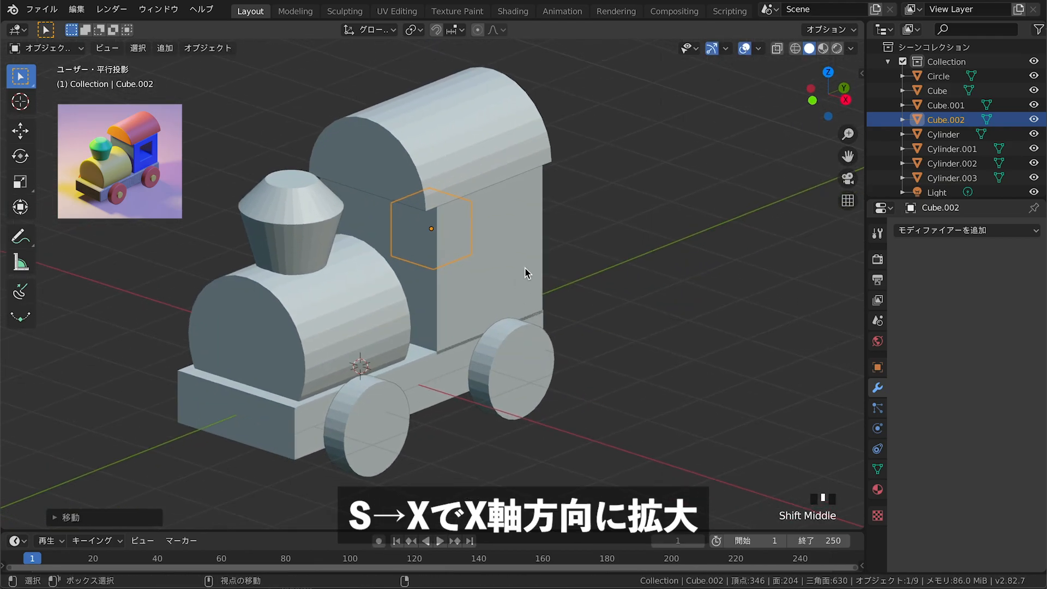
key(s)
key(x)
click(677, 318)
middle_drag(678, 318, 596, 282)
click(596, 282)
Add a Boolean modifier to the cab, using Difference with the stretched cuboid as its target object
click(526, 211)
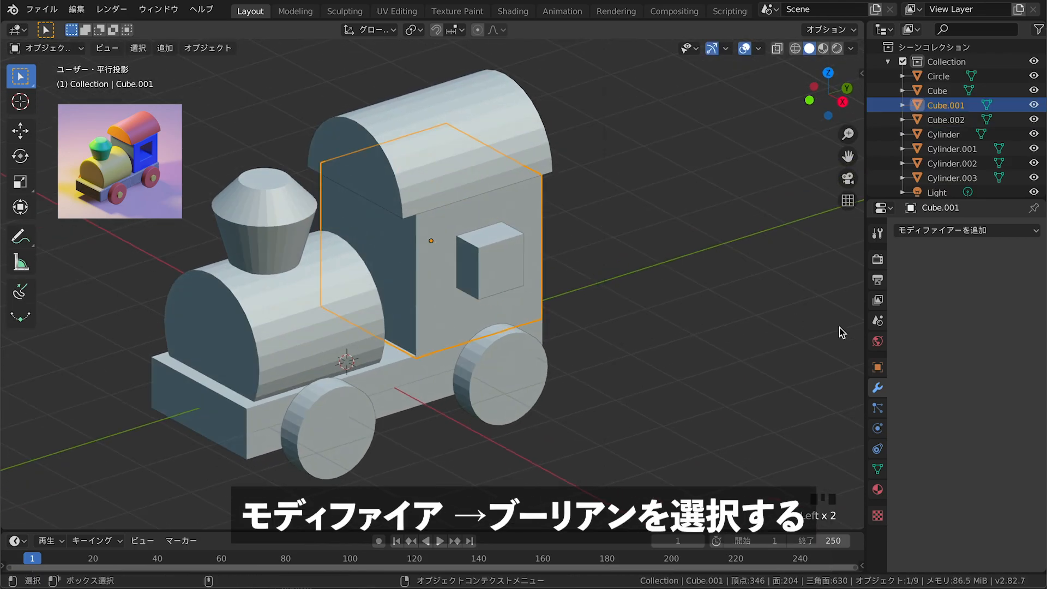
click(947, 230)
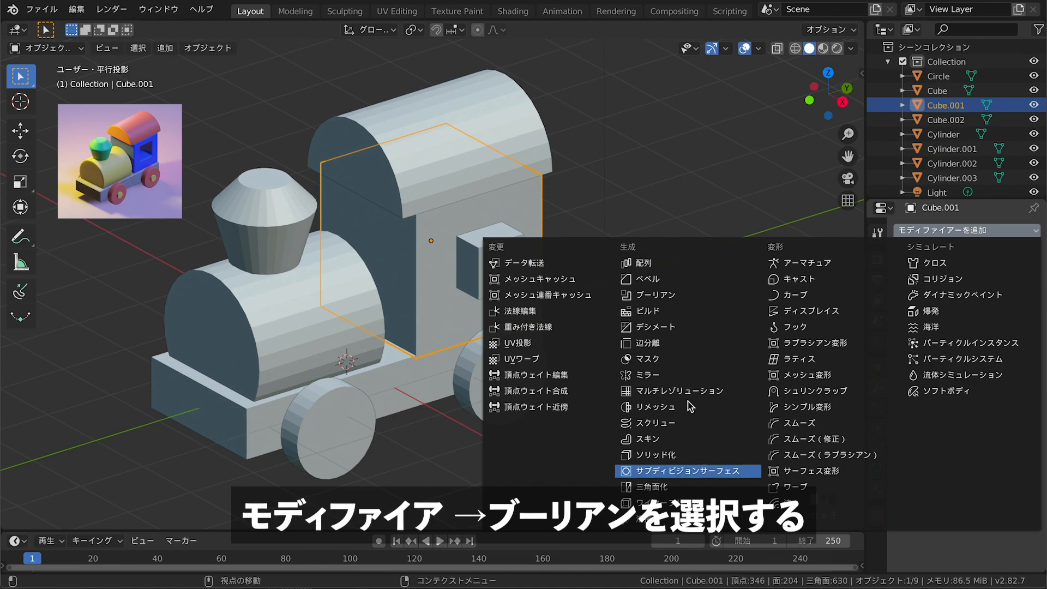
click(684, 295)
click(1032, 311)
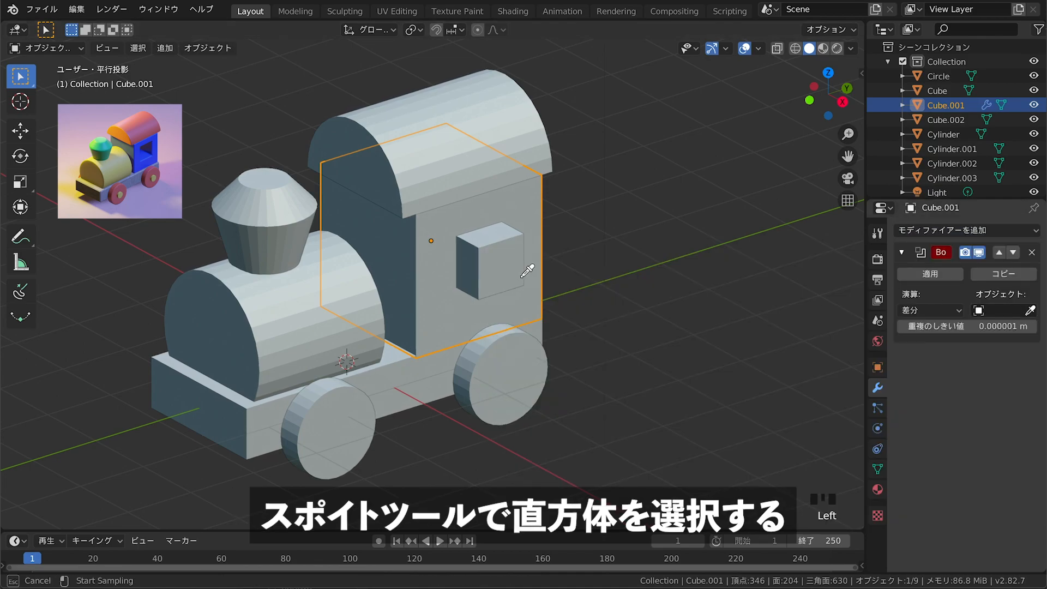
click(517, 264)
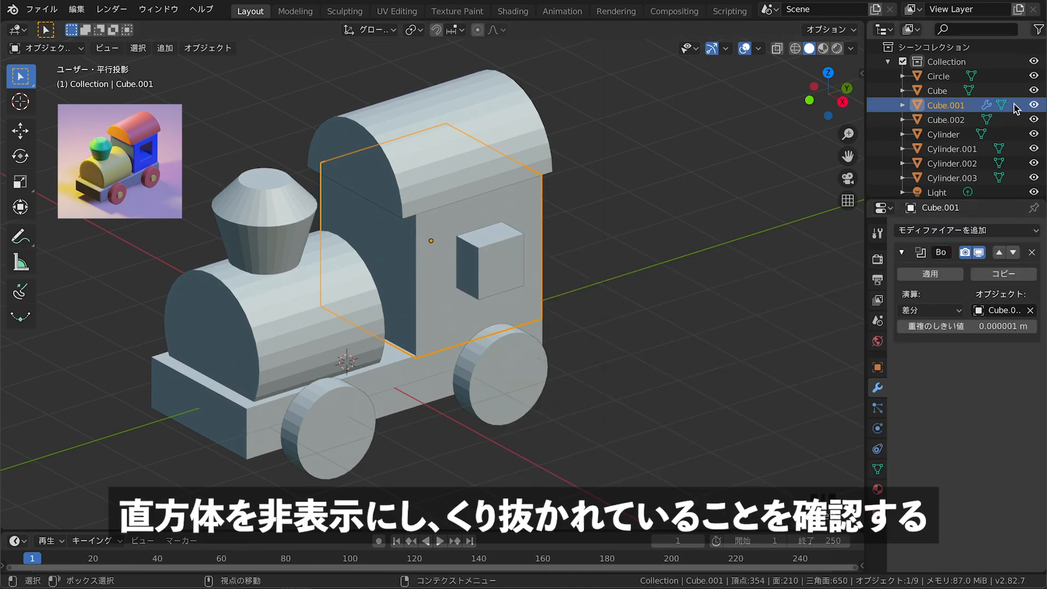
Hide the cutter cuboid to check the window opening through the cab
click(497, 258)
click(1032, 120)
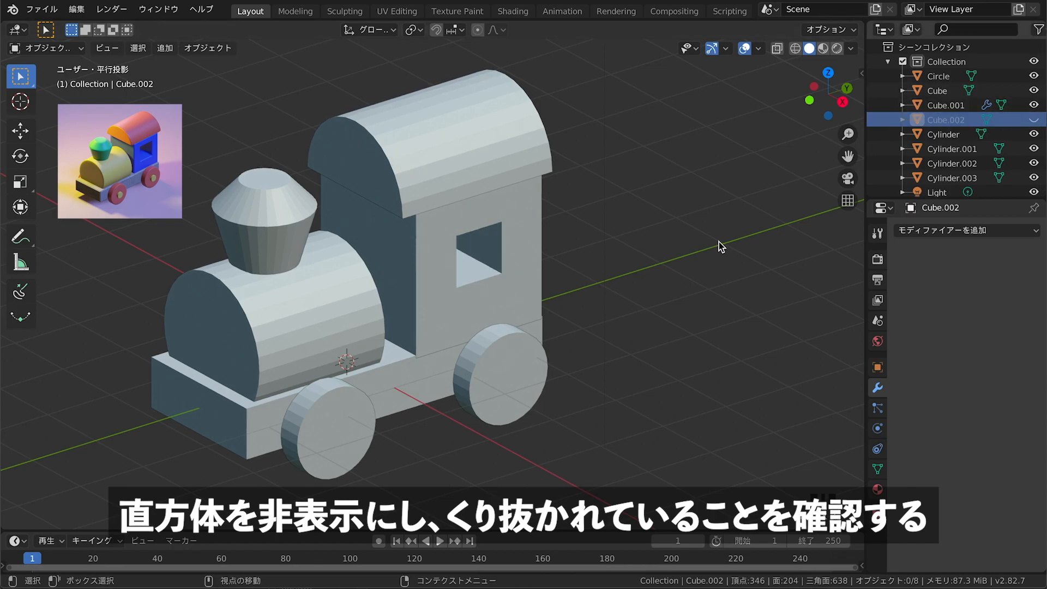
mouse_move(631, 231)
middle_down()
mouse_move(545, 191)
mouse_move(634, 227)
middle_up()
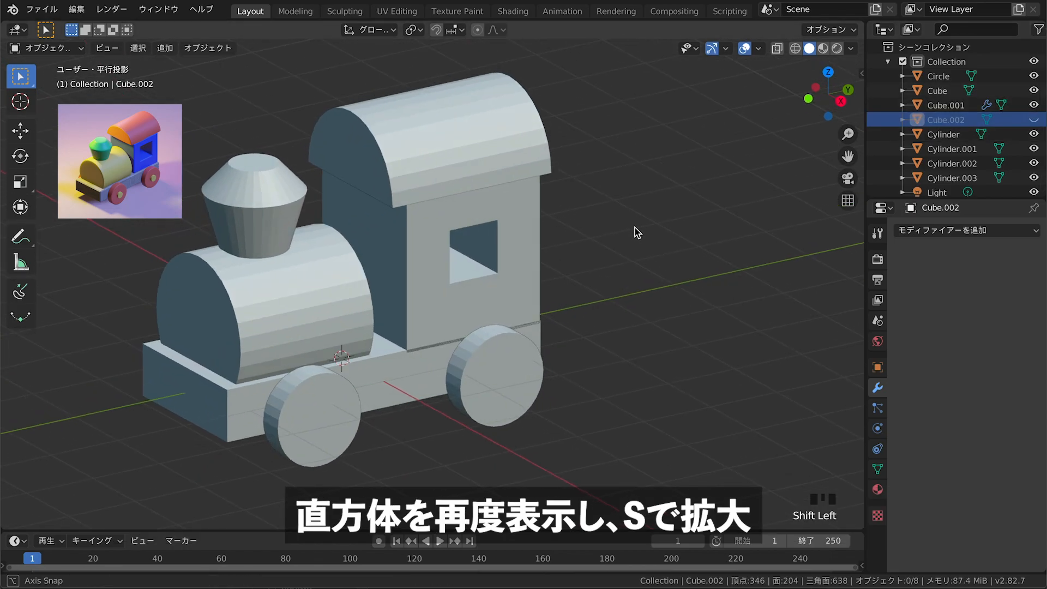
Show the cutter cuboid again, scale it up to enlarge the cab window, and hide it
click(1033, 119)
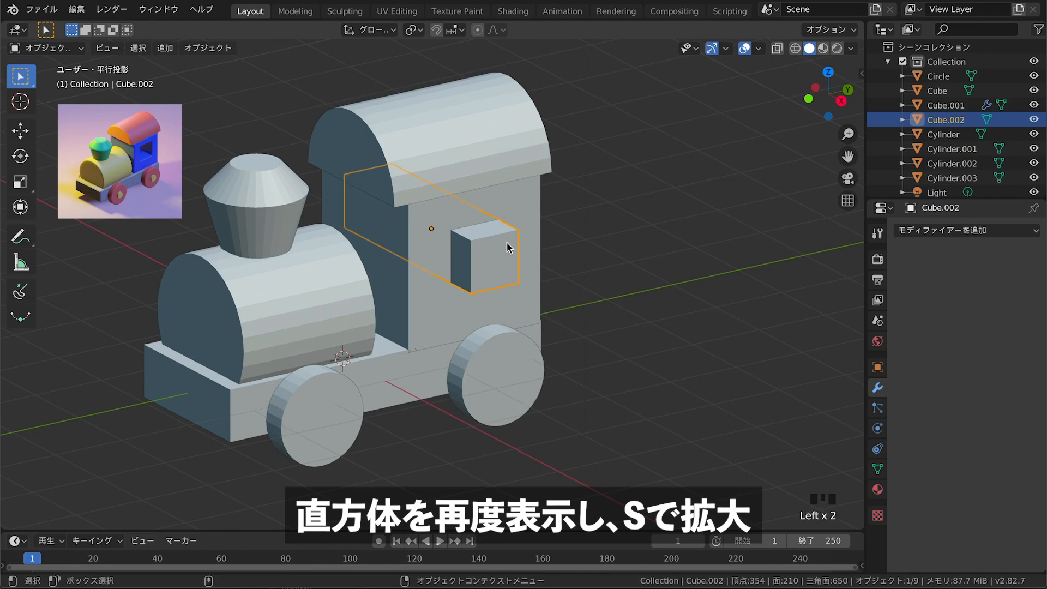
key(s)
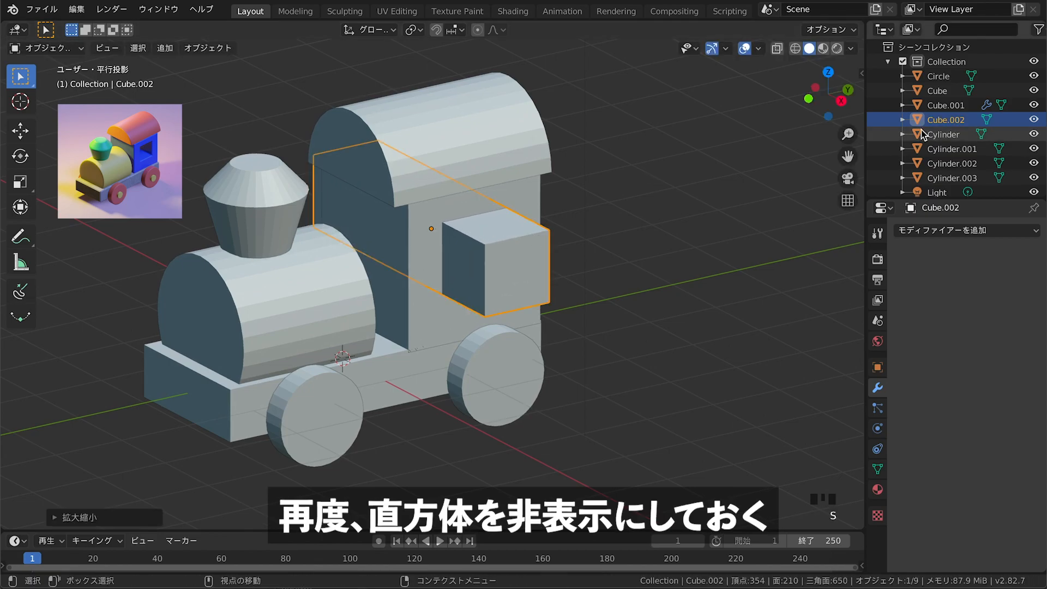
click(1034, 120)
Lengthen the boiler along the Y axis and shift it slightly toward the cab
middle_drag(679, 202, 571, 238)
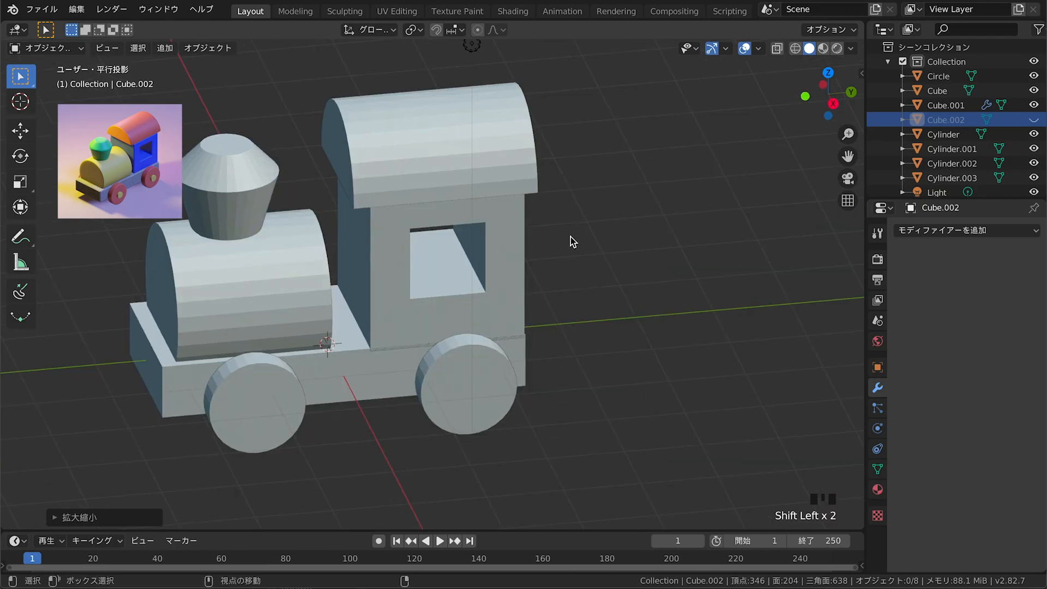
click(302, 271)
key(s)
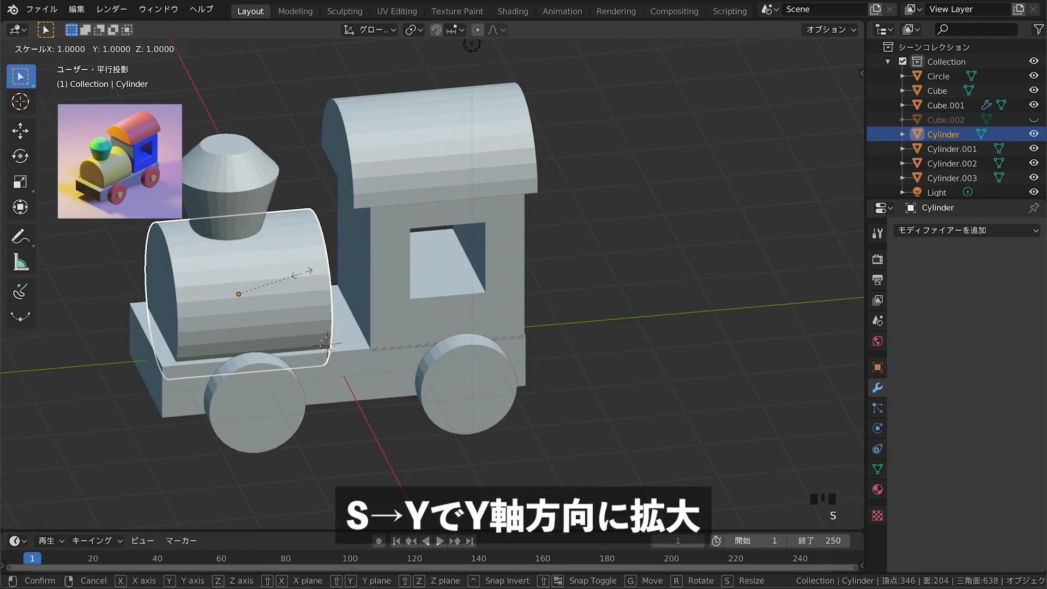
key(y)
click(315, 275)
key(g)
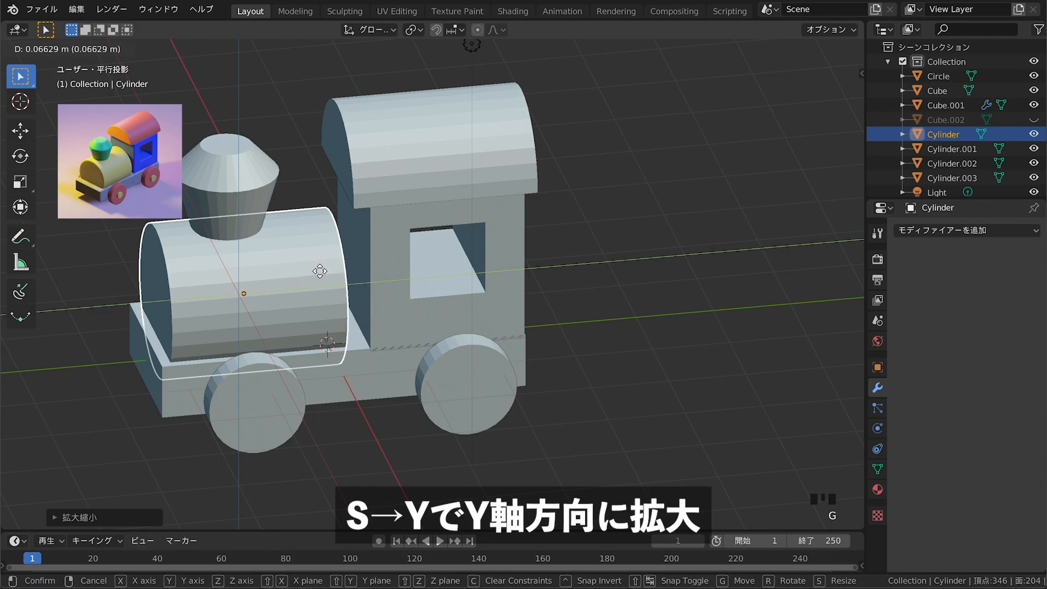
click(328, 269)
In the right side view, raise the cab slightly along Z so its underside rests on the base
click(407, 293)
key(KP_1)
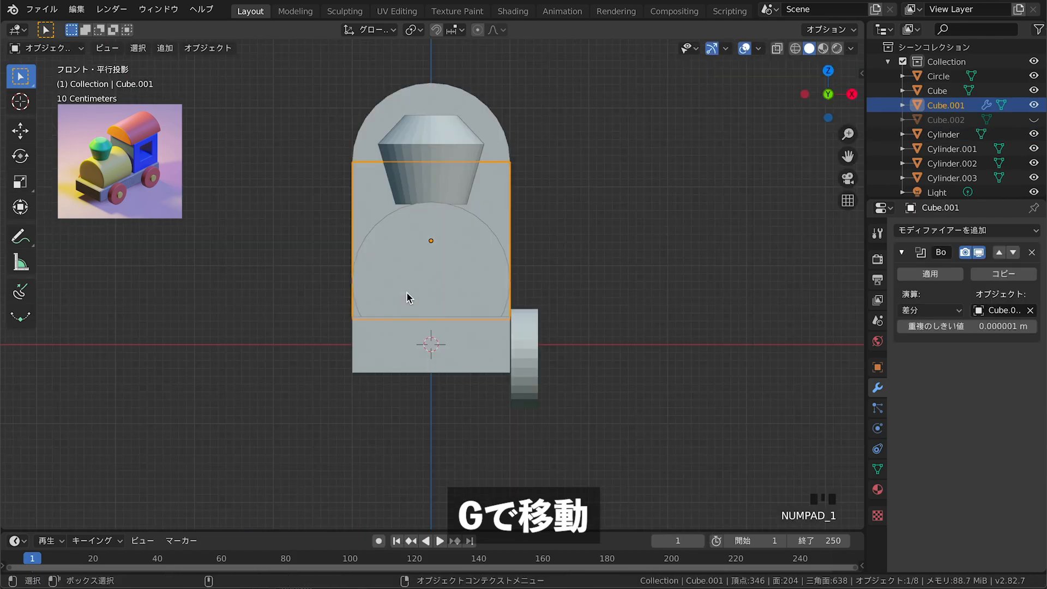
key(KP_3)
scroll(420, 286, up, 3)
key(g)
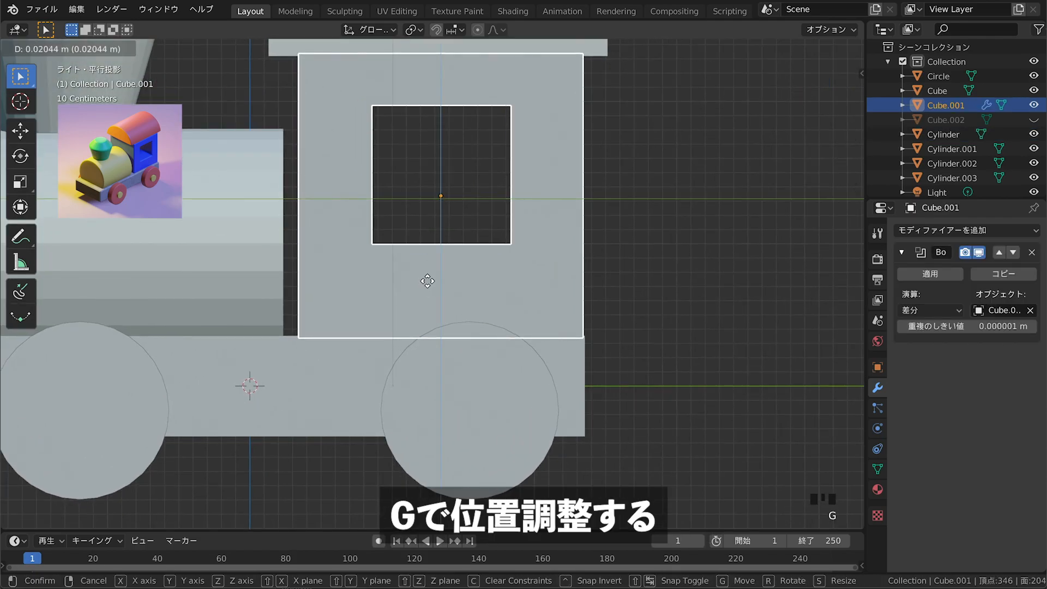
click(428, 279)
Raise the roof about 0.03 m along Z to sit on the cab top, then flatten it along Z
scroll(428, 275, down, 1)
shift+middle_drag(422, 240, 439, 395)
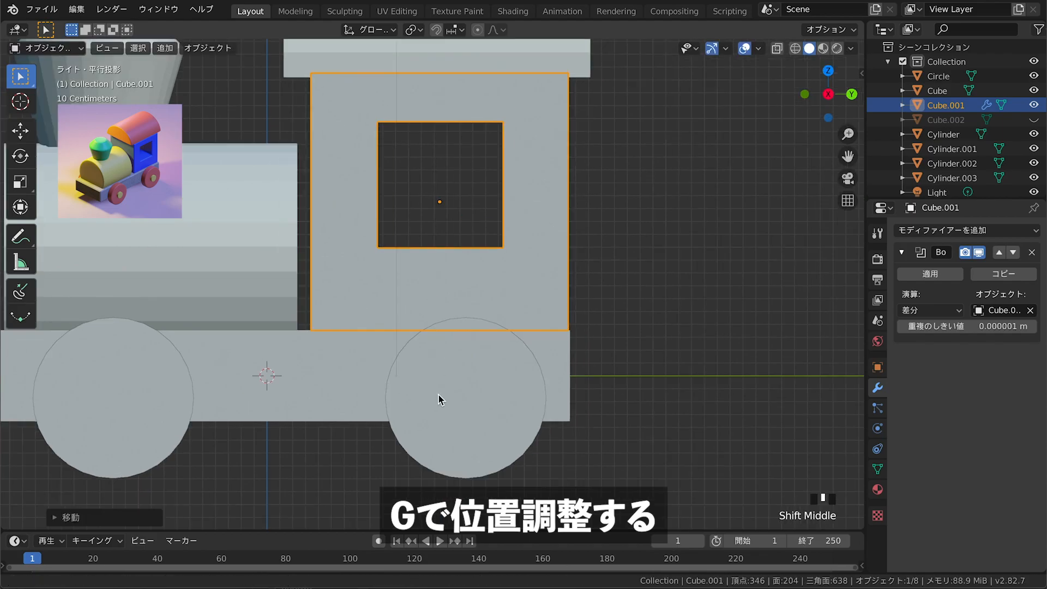
click(439, 200)
key(g)
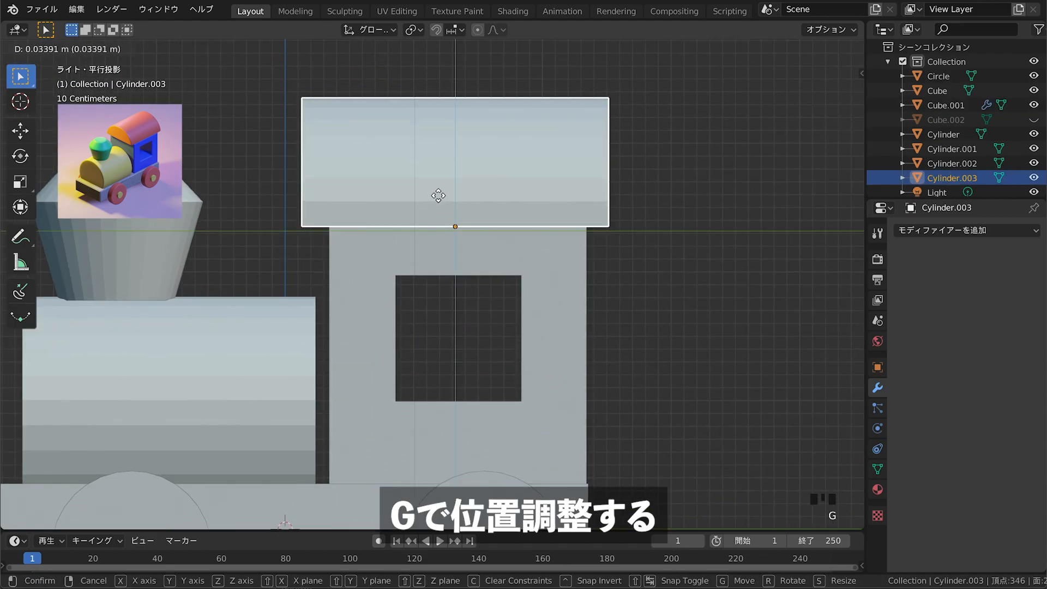
click(439, 195)
key(s)
key(z)
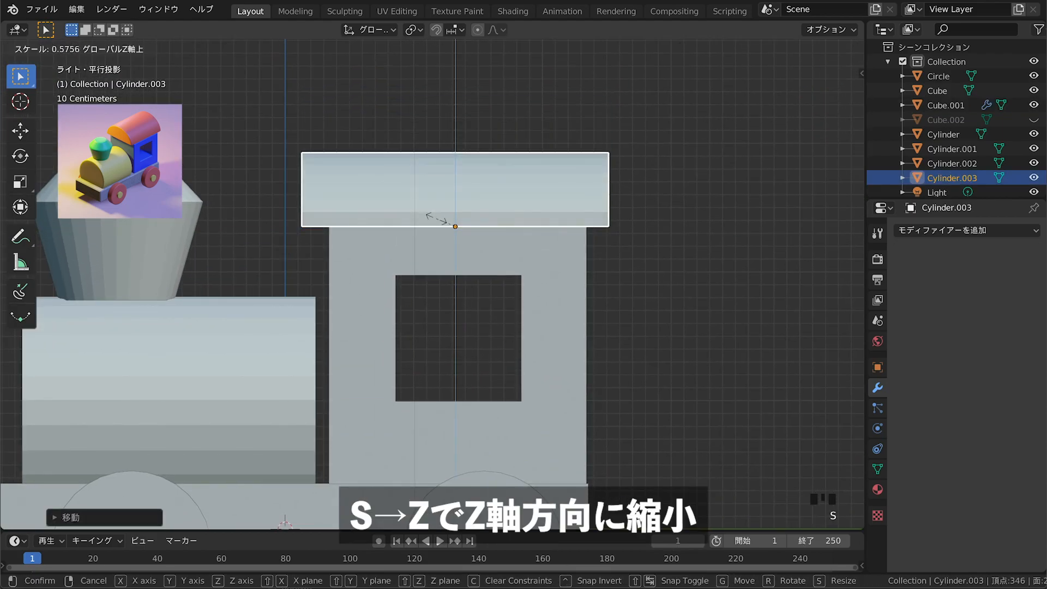
click(440, 203)
Select the cab and apply its Boolean modifier to make the window cutout permanent
drag(560, 326, 560, 326)
middle_drag(514, 322, 698, 188)
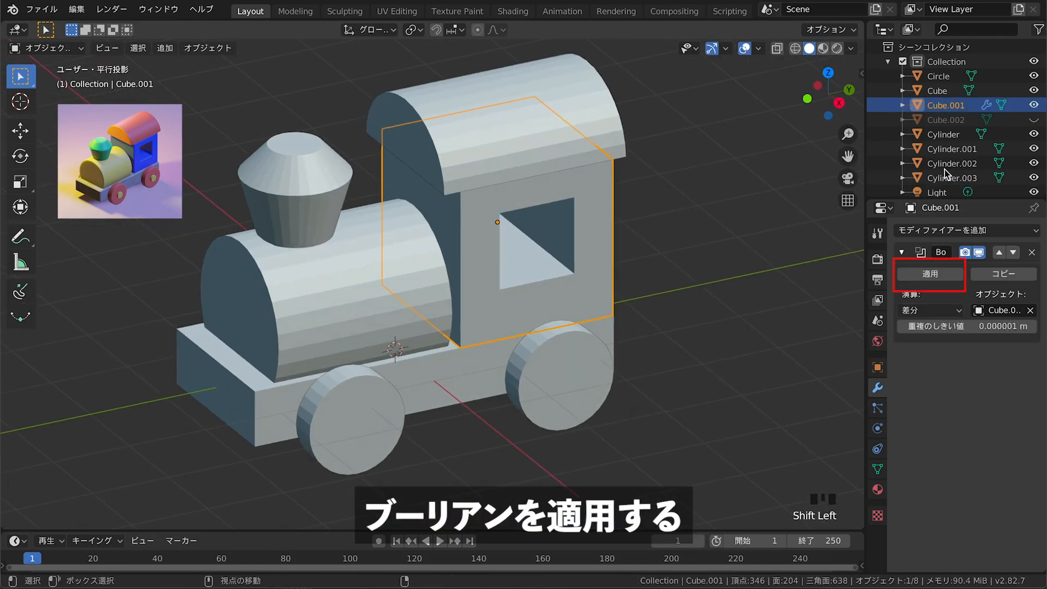
click(929, 273)
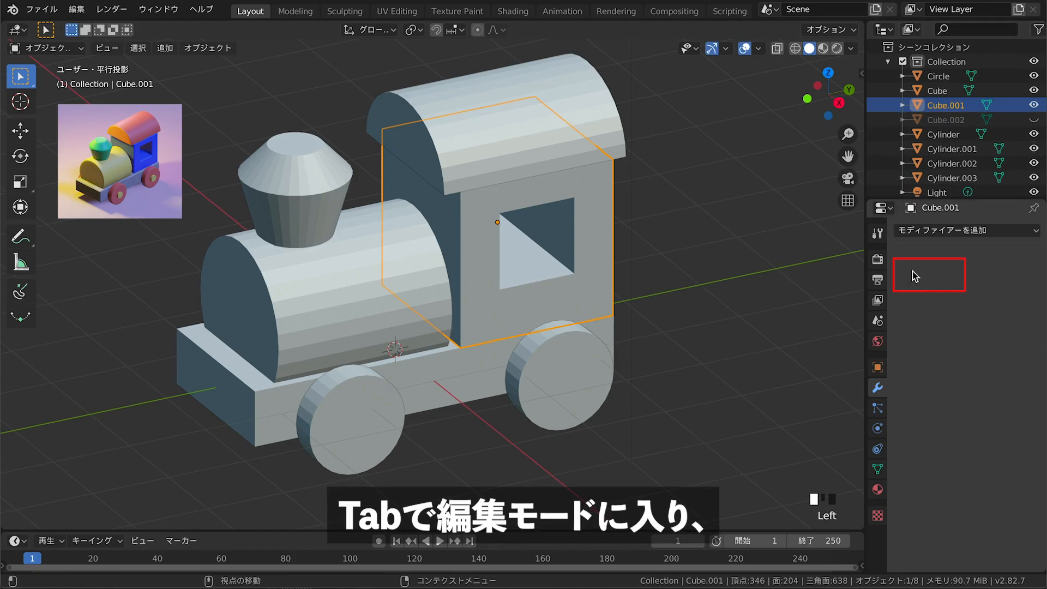
Bevel all edges of the cab slightly, including the window opening, and return to Object Mode with nothing selected
key(Tab)
middle_drag(545, 194, 612, 220)
key(a)
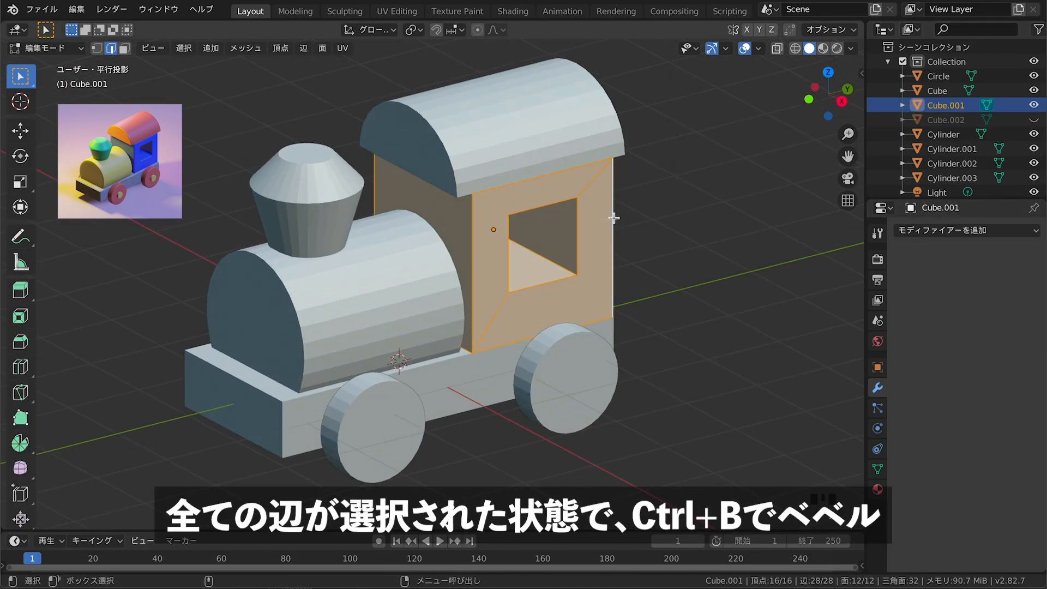
key(ctrl+b)
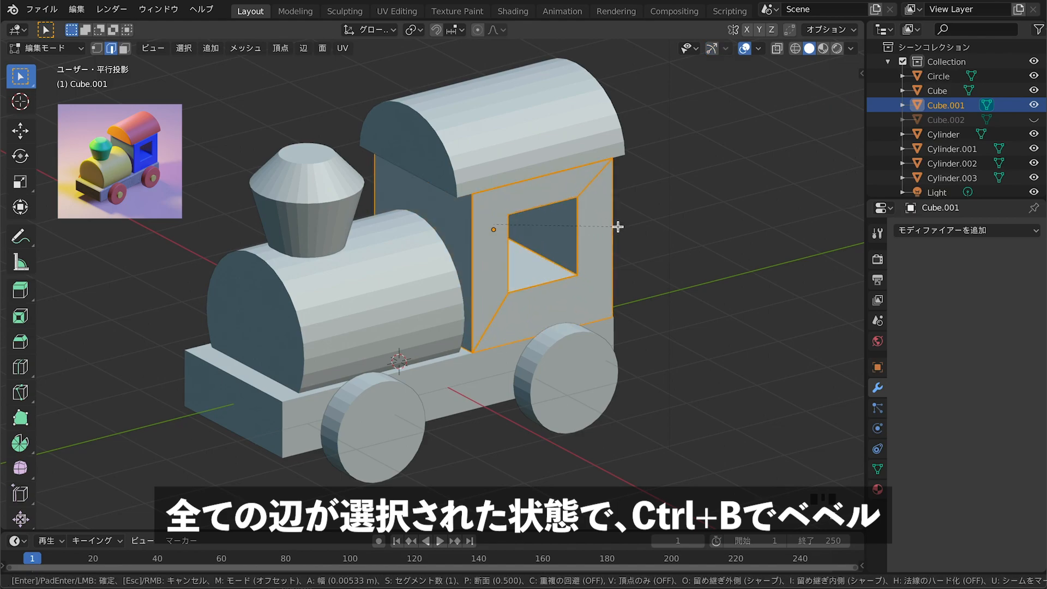
click(617, 227)
key(Tab)
click(652, 228)
mouse_move(652, 227)
middle_down()
mouse_move(610, 204)
mouse_move(652, 240)
middle_up()
Add a Subdivision Surface modifier to the roof and set its viewport level to 6
click(514, 165)
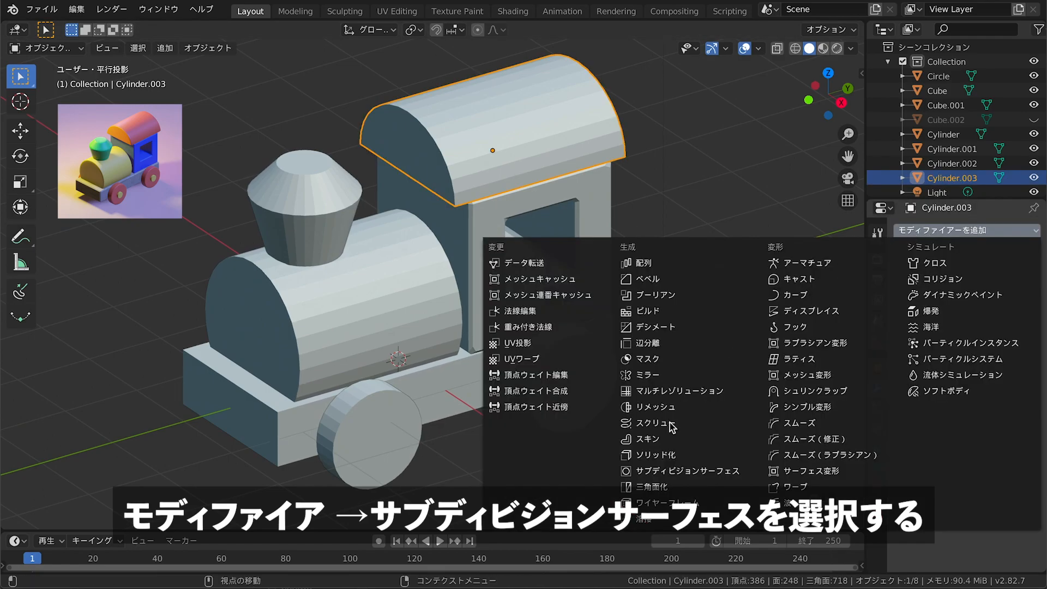
click(685, 470)
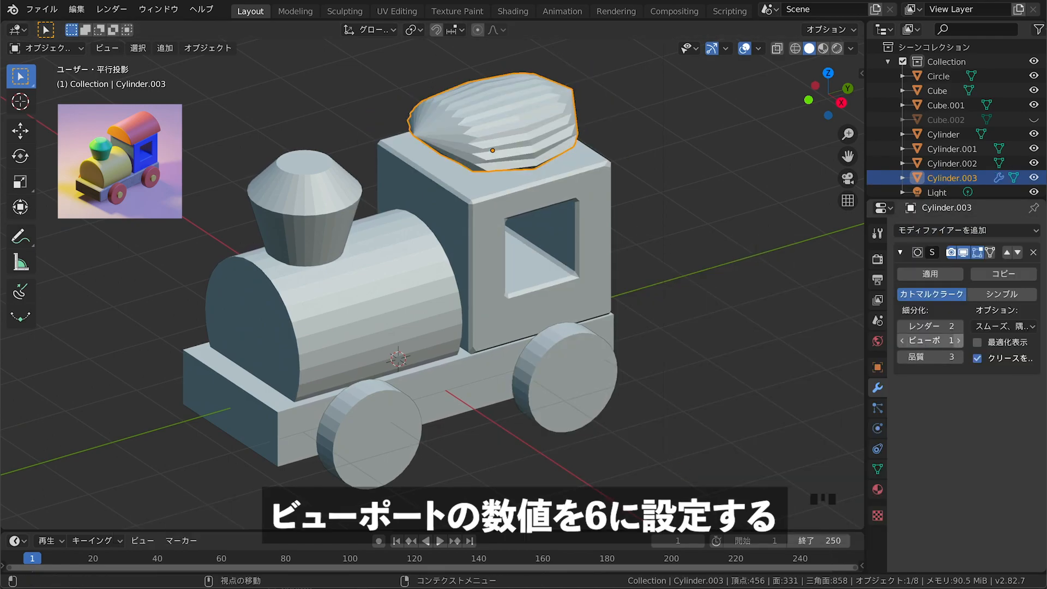
key(Return)
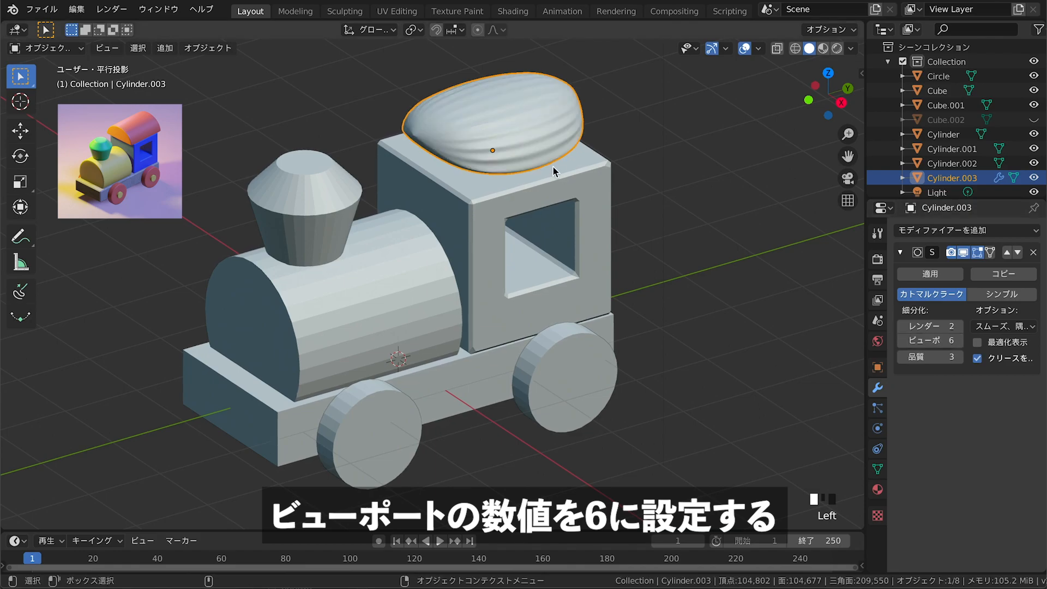
Add two lengthwise-positioned loop cuts to the roof, one slid close to its front end and one close to its rear end
key(Tab)
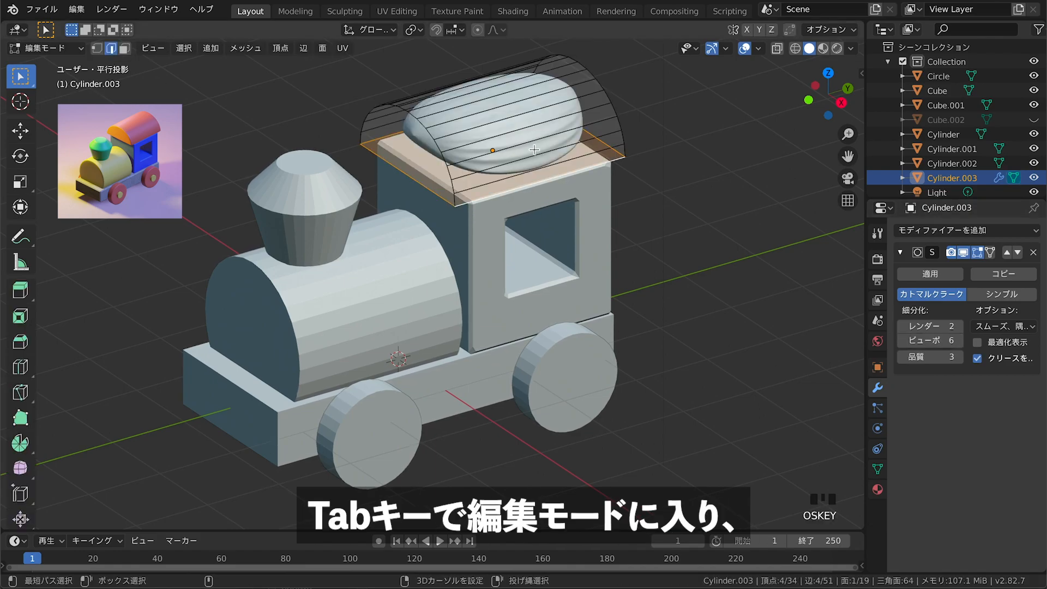
key(ctrl+r)
click(535, 150)
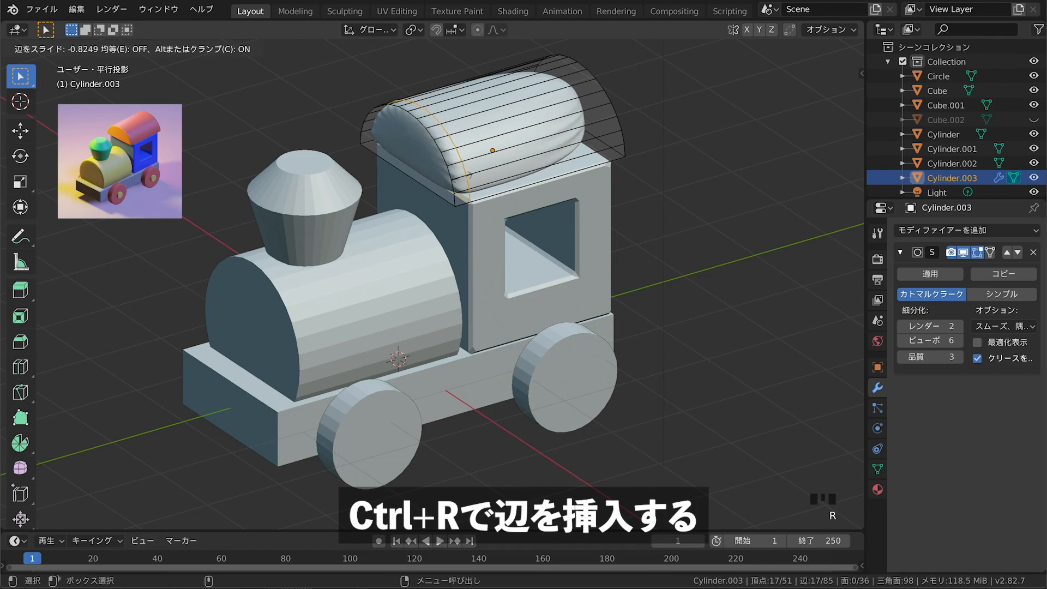
click(455, 180)
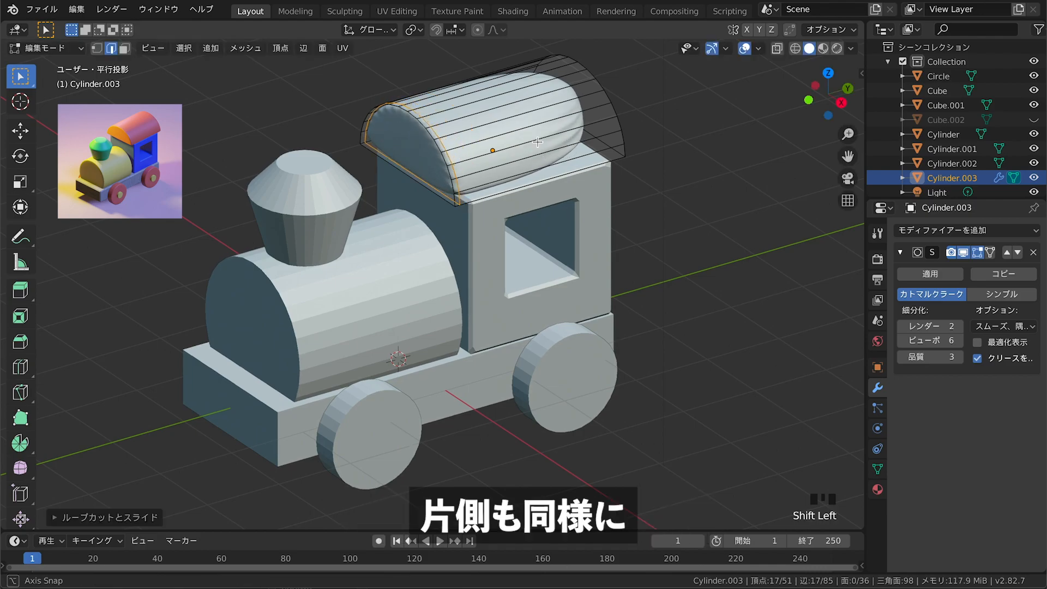
middle_drag(537, 142, 610, 162)
key(ctrl+r)
click(592, 164)
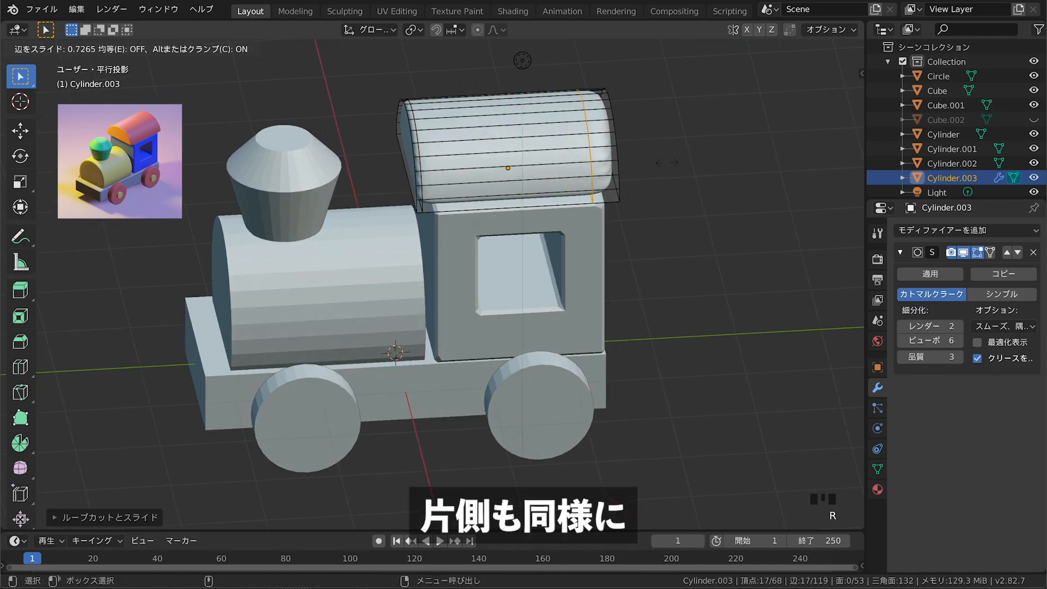
click(684, 161)
Inset the roof's flat rear end face slightly in face select mode to sharpen that edge
middle_drag(684, 159, 505, 326)
click(124, 48)
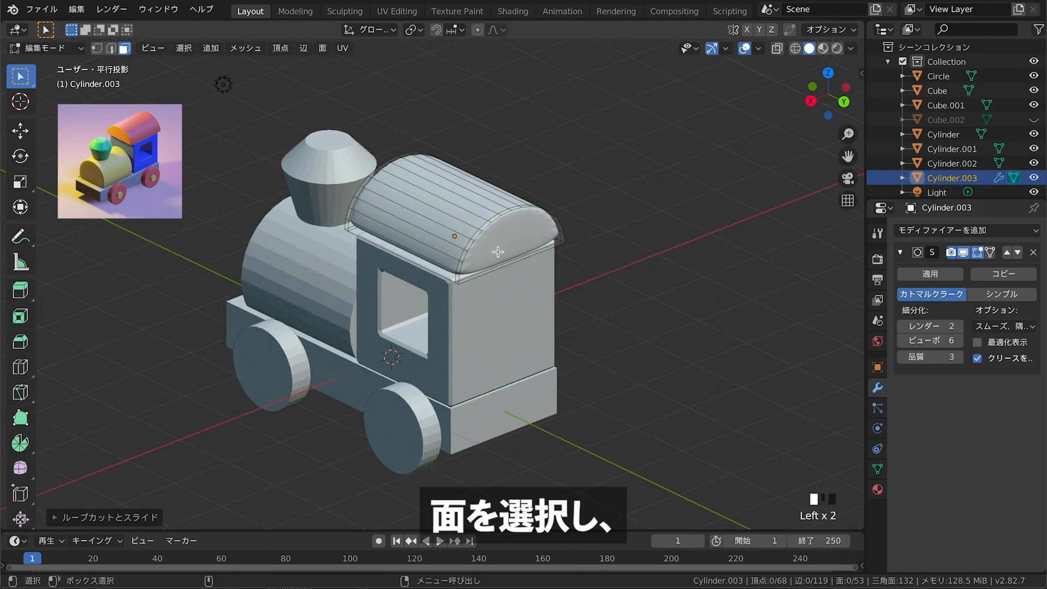
click(500, 252)
key(i)
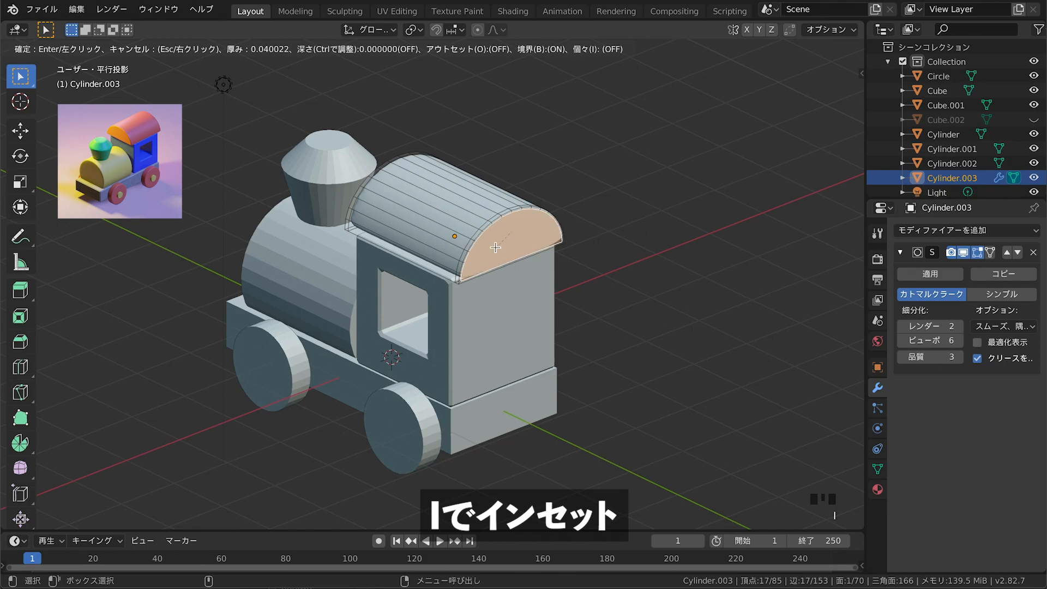
click(501, 244)
Inset the roof's front end face, on the chimney side, and return to Object Mode
middle_drag(512, 269, 667, 246)
scroll(625, 217, up, 3)
shift+middle_drag(624, 217, 692, 176)
click(425, 247)
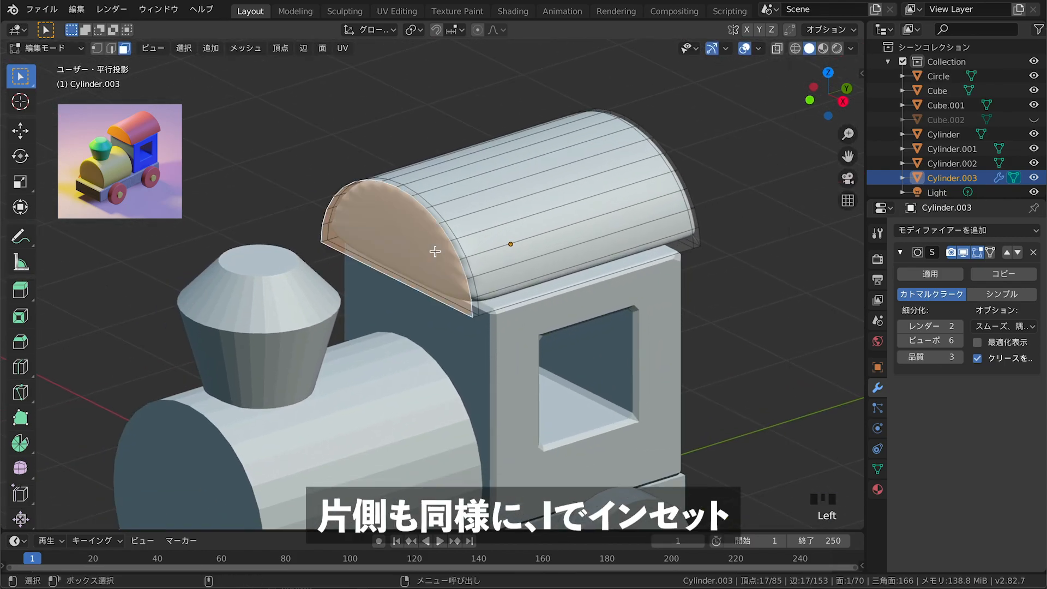
key(i)
click(424, 247)
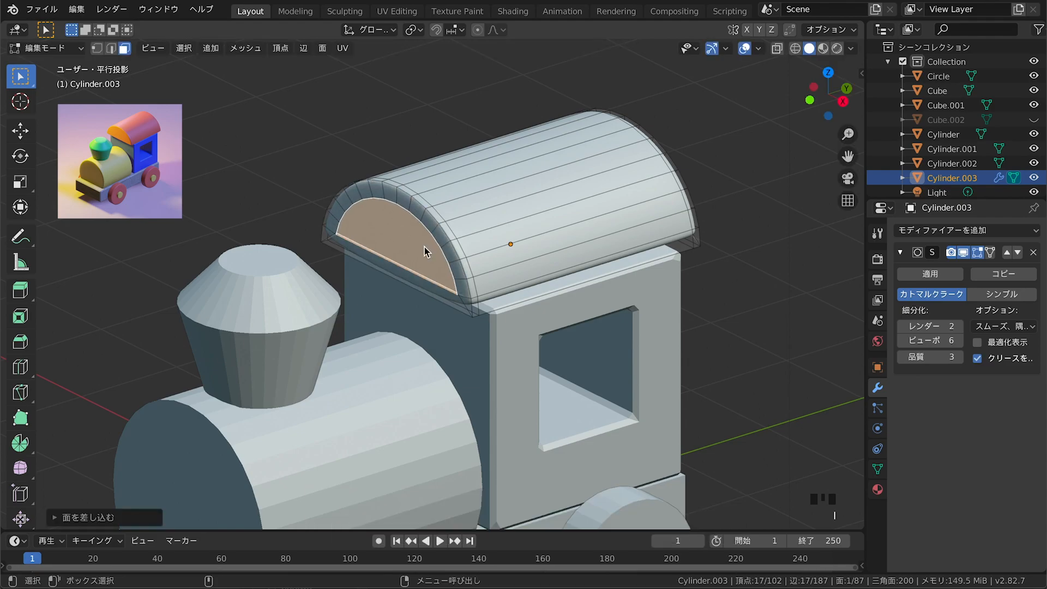
key(Tab)
Add a Subdivision Surface modifier to the boiler cylinder and set its viewport level to 6
click(611, 286)
shift+right_drag(611, 286, 600, 284)
shift+drag(601, 283, 590, 307)
shift+middle_drag(611, 268, 662, 164)
click(744, 234)
middle_drag(690, 265, 687, 257)
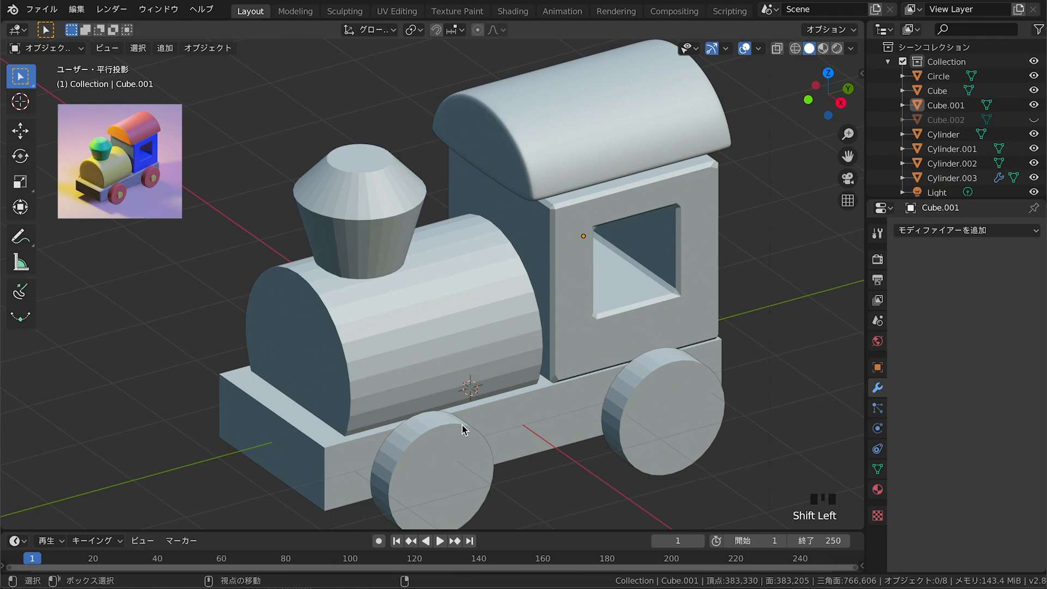
click(447, 321)
click(951, 231)
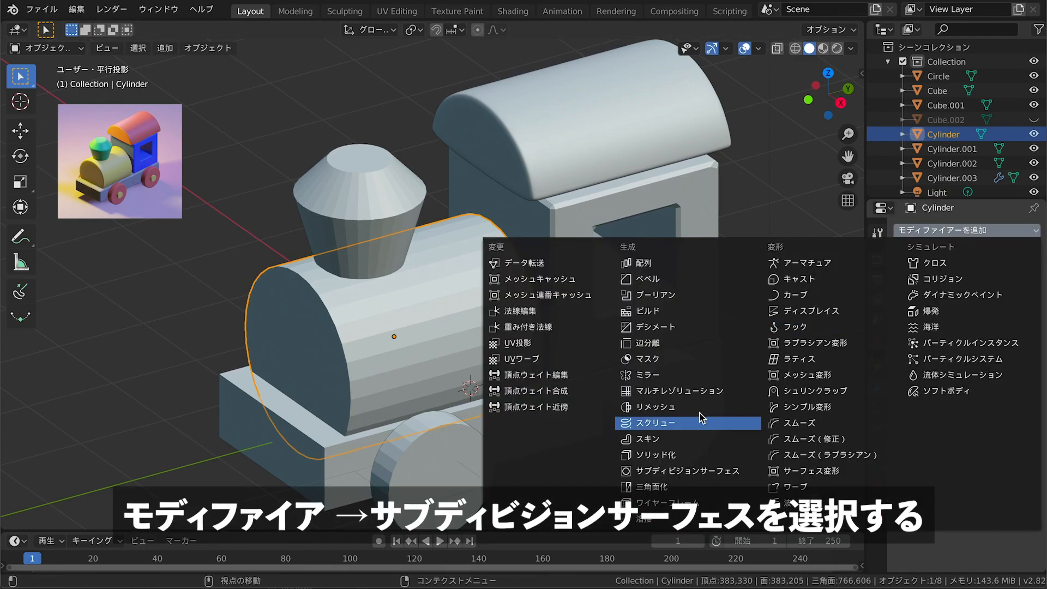
click(696, 472)
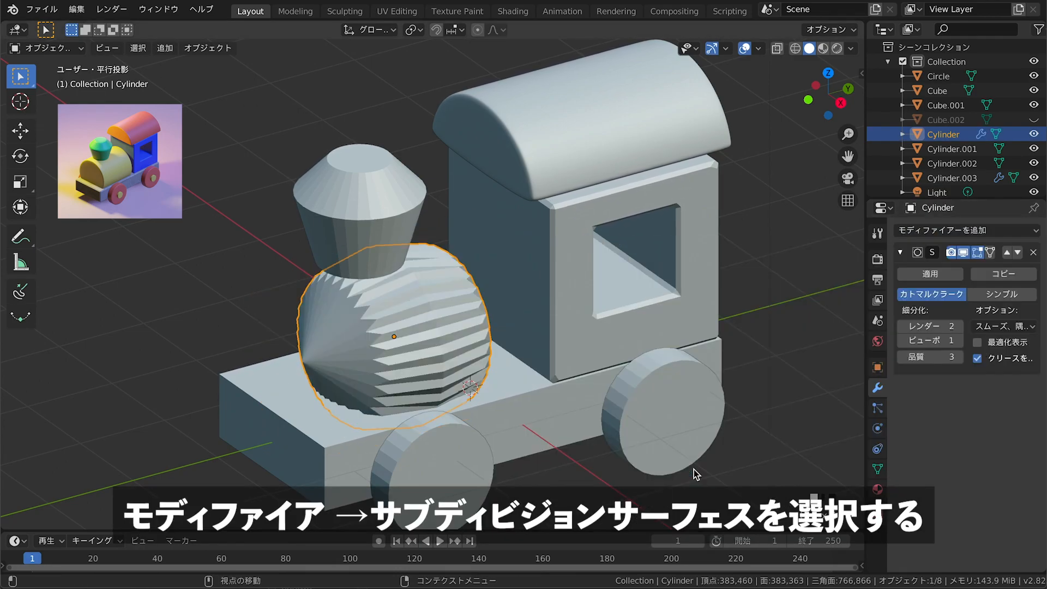
click(932, 341)
text(6)
key(Return)
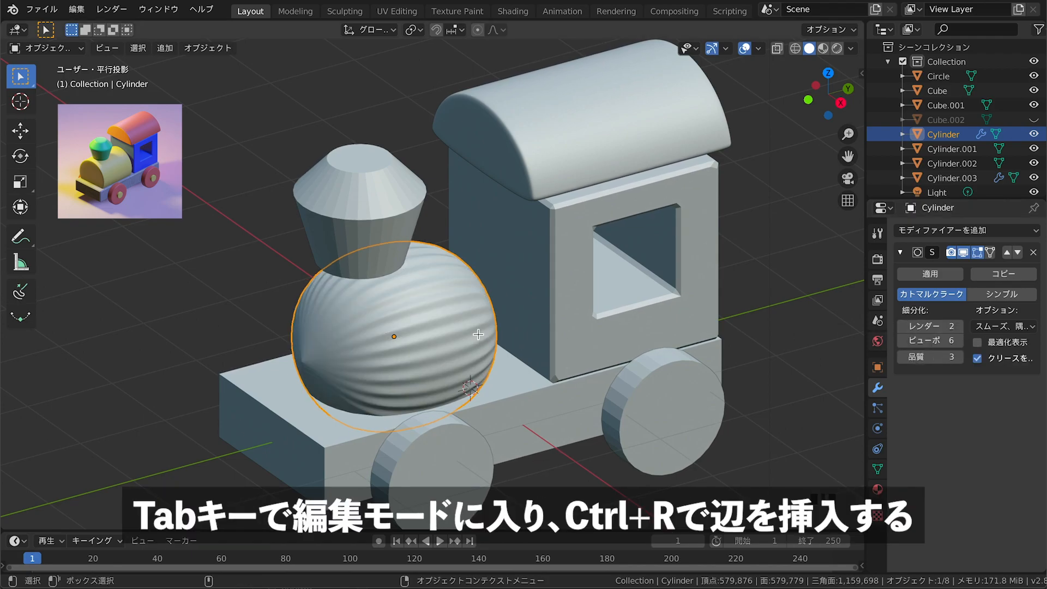
Add two loop cuts around the boiler, one slid close to its front end and one close to its cab end
key(Tab)
key(ctrl+r)
click(430, 340)
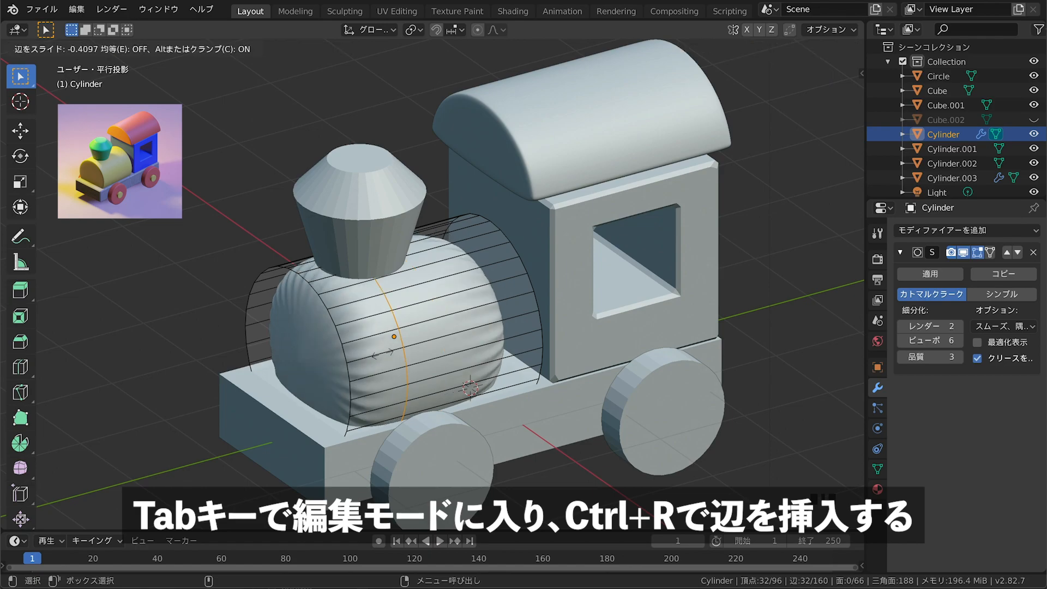
click(342, 368)
key(ctrl+r)
click(448, 349)
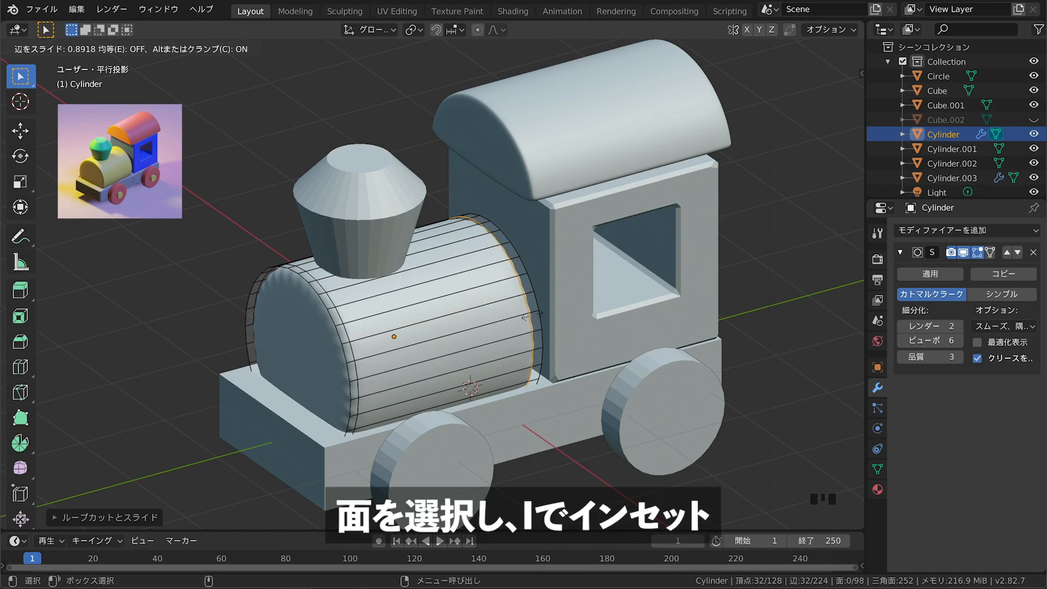
click(531, 315)
Inset the boiler's front end face by about 0.12 in face select mode
click(125, 48)
click(293, 331)
key(i)
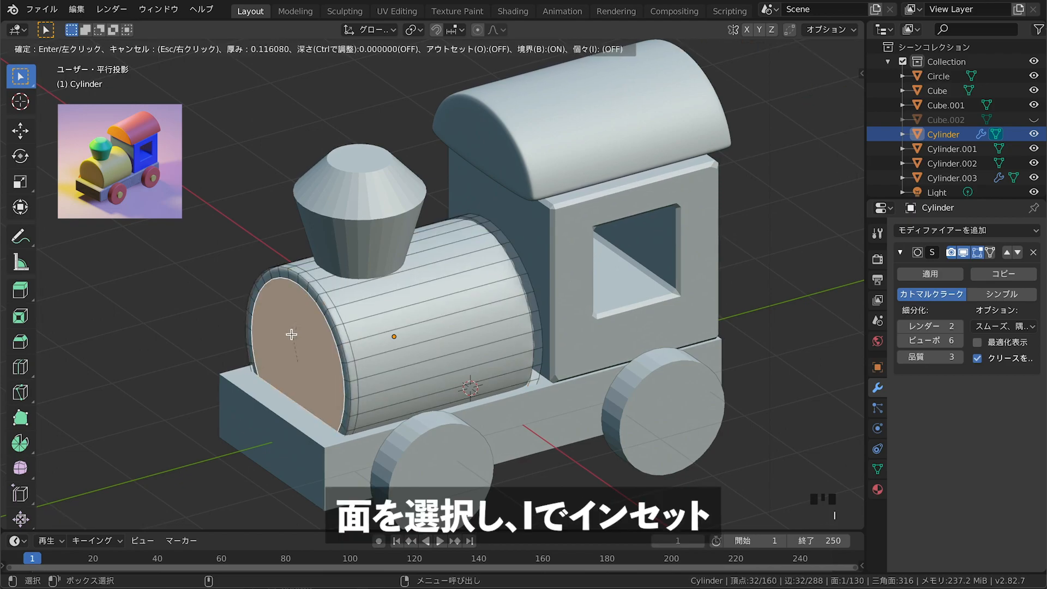
click(291, 334)
Isolate the boiler in local view with its cab-side end facing the viewer
middle_drag(523, 333, 440, 345)
scroll(437, 345, up, 1)
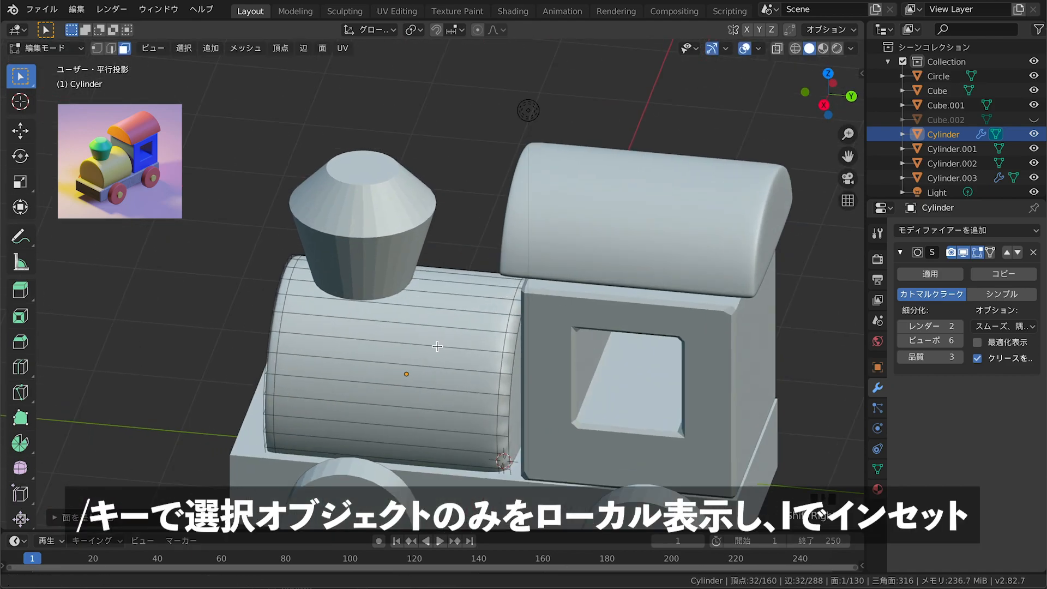
key(Tab)
key(slash)
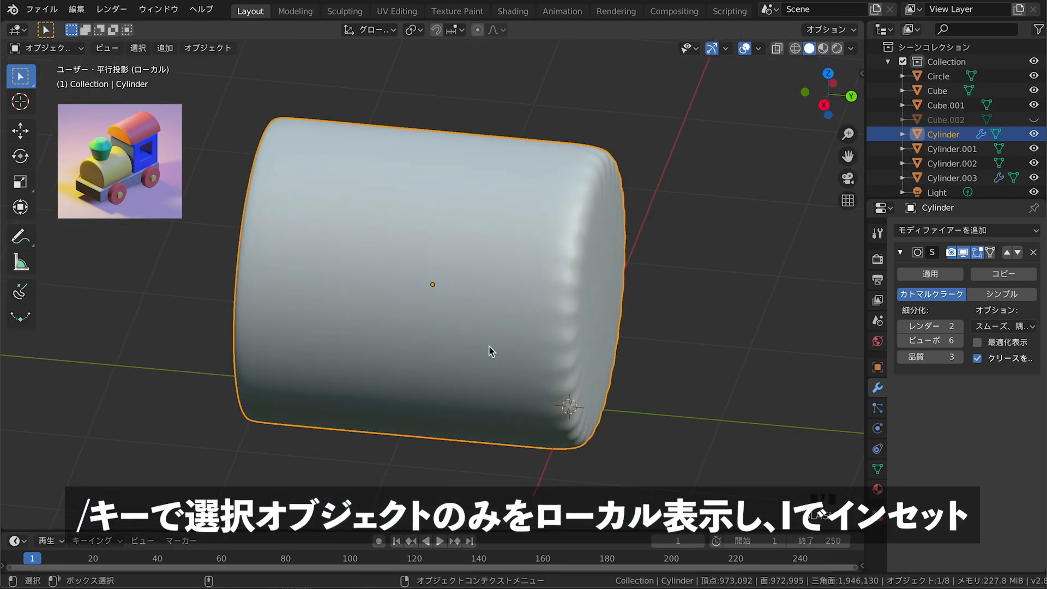
middle_drag(474, 350, 416, 346)
Inset the boiler's cab-side end face slightly and exit local view to show the whole train
key(Tab)
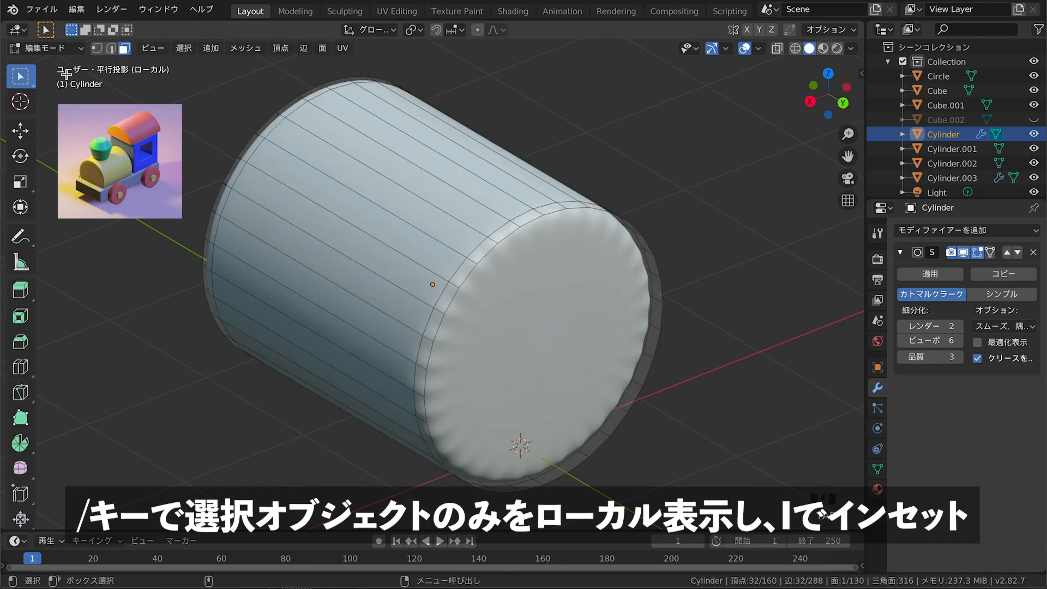
click(562, 279)
key(i)
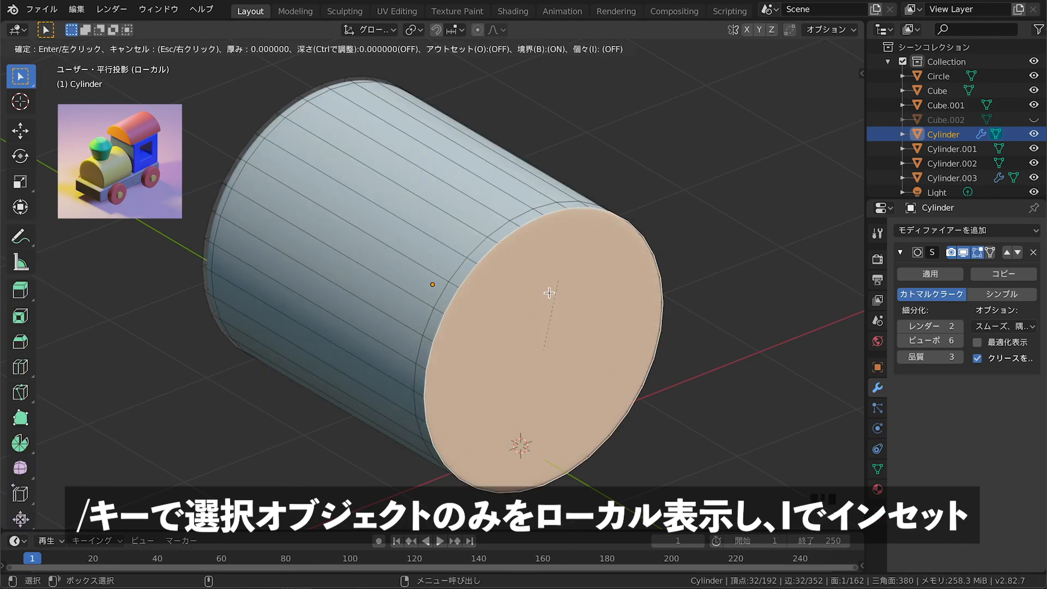
click(511, 333)
key(Tab)
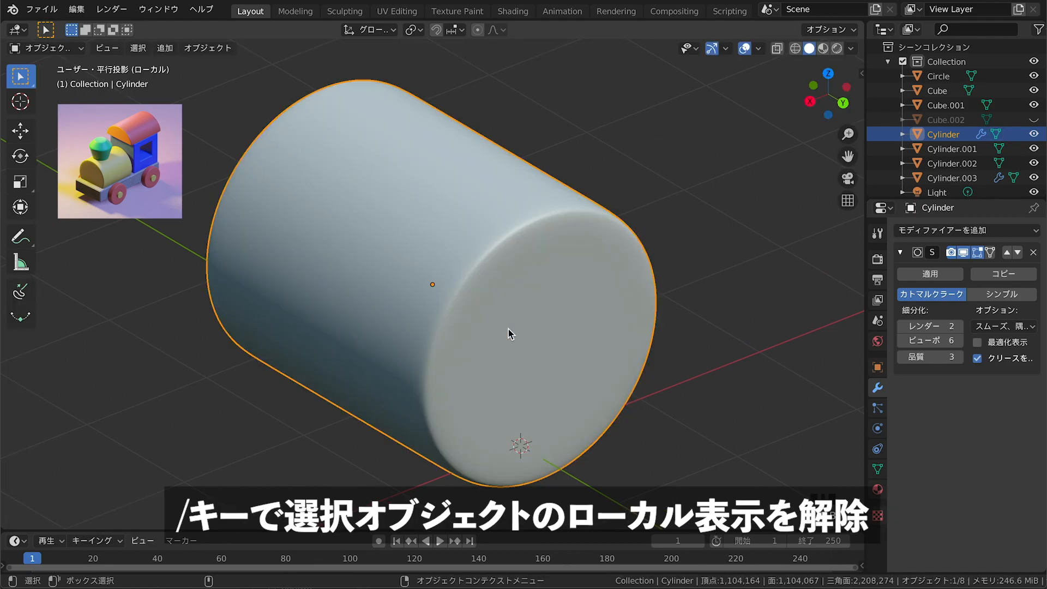
middle_drag(638, 345, 661, 367)
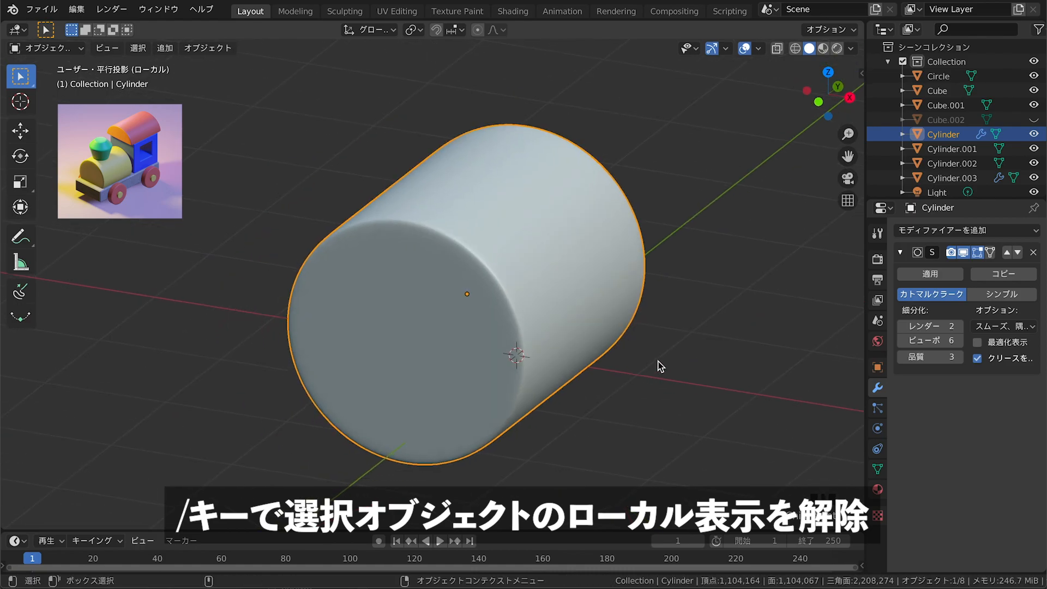
key(slash)
Select only the chimney, enter Edit Mode and add a Subdivision Surface modifier to it
shift+drag(672, 350, 691, 348)
shift+middle_drag(581, 321, 623, 301)
shift+middle_drag(696, 293, 598, 243)
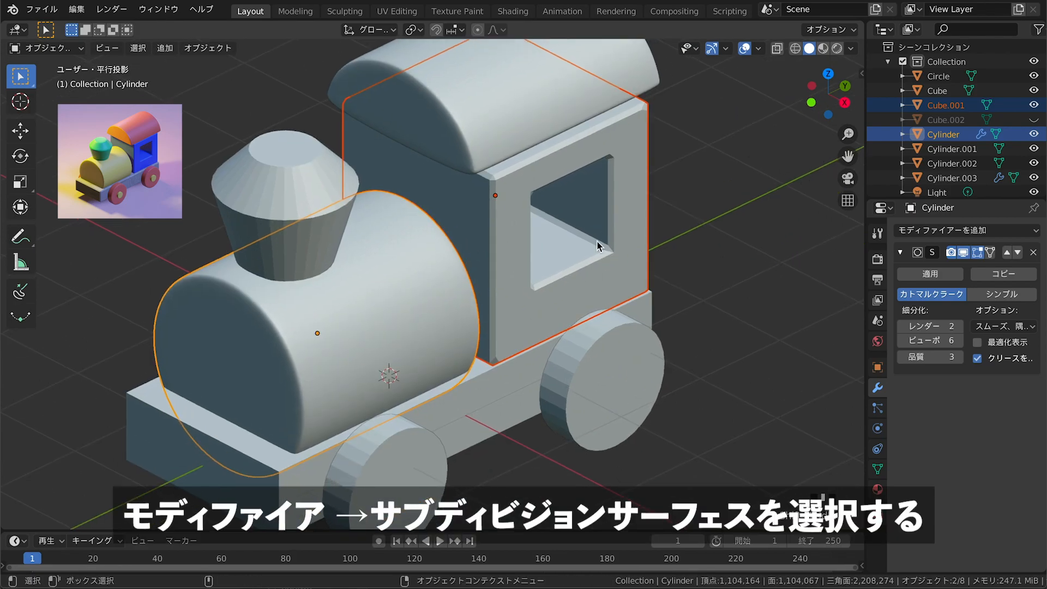
key(alt+a)
click(317, 201)
key(Tab)
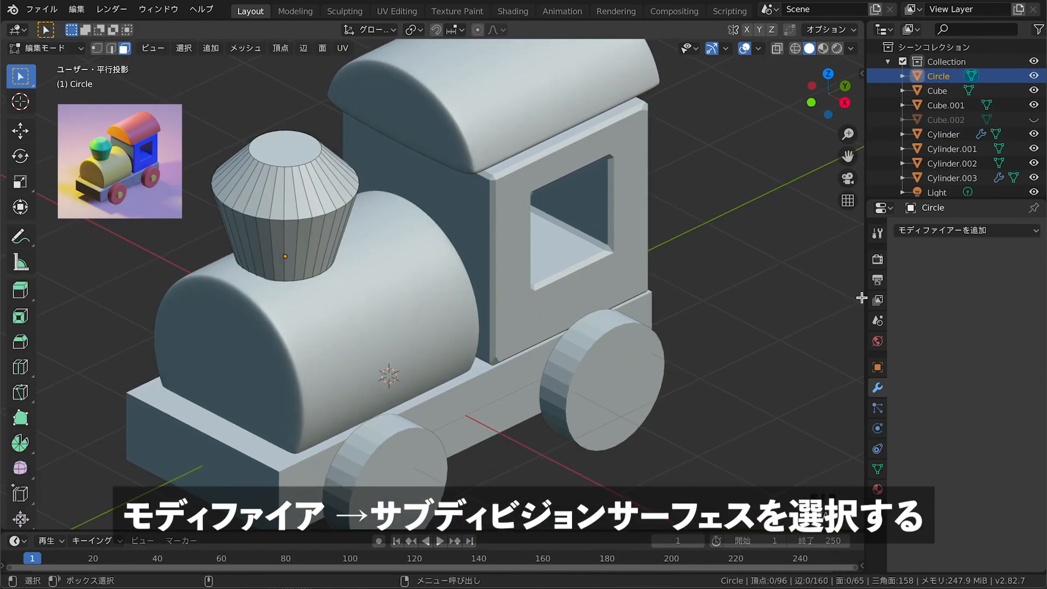
click(927, 231)
click(682, 461)
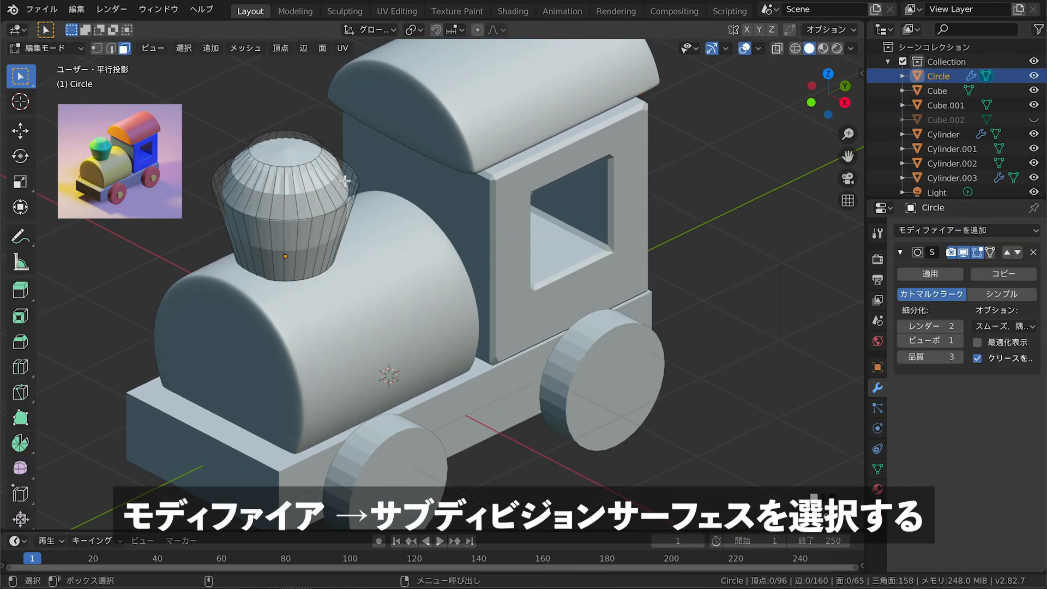
Add loop cuts just below and above the chimney's widest edge and near its top rim, and set the viewport subdivision level to 6
key(ctrl+r)
click(324, 237)
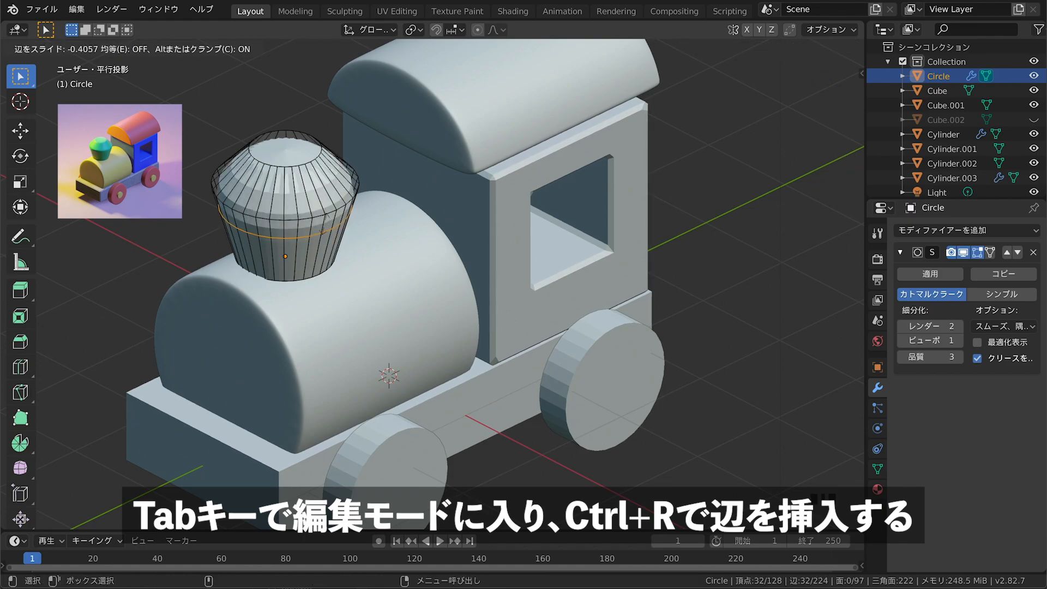
click(325, 207)
key(ctrl+r)
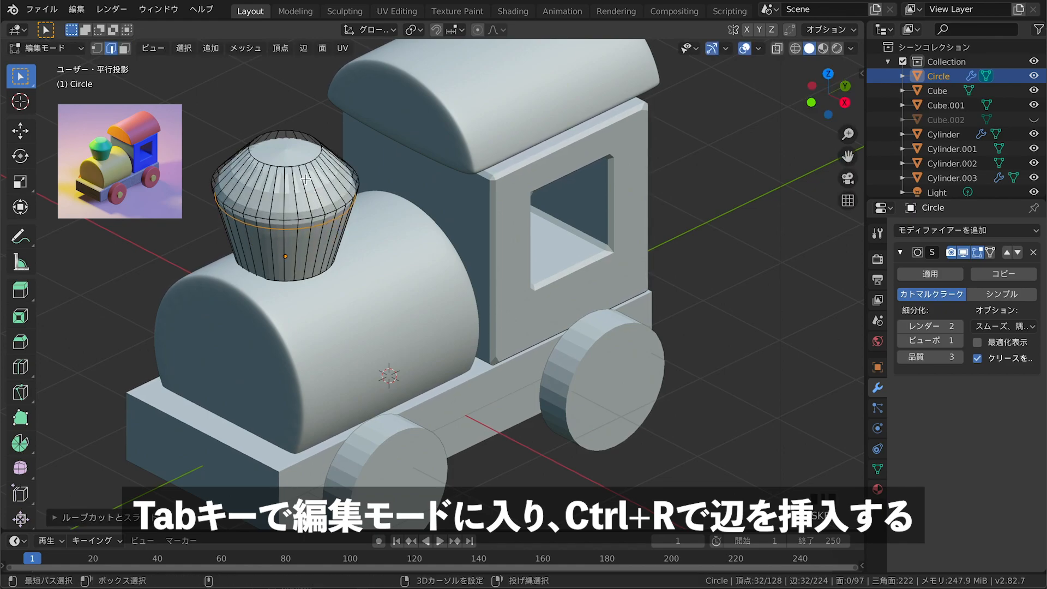
click(305, 181)
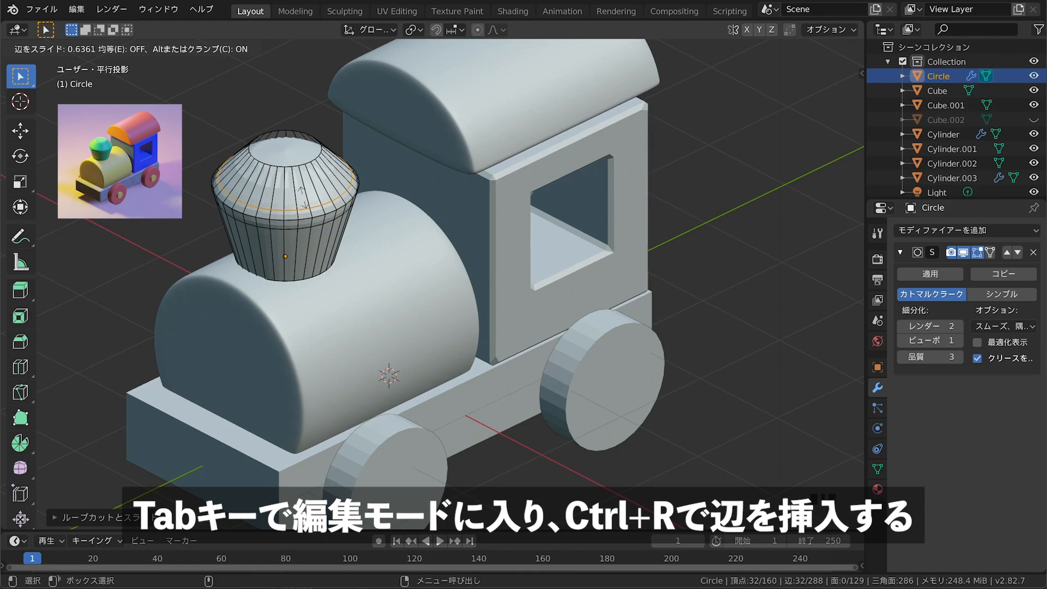
click(303, 197)
key(ctrl+r)
click(299, 166)
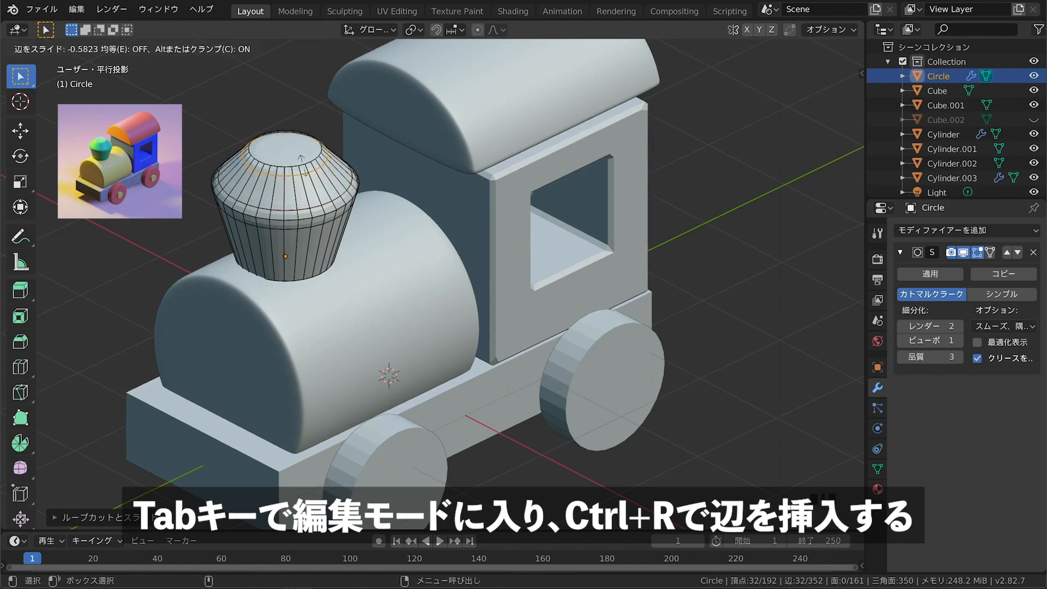
click(300, 156)
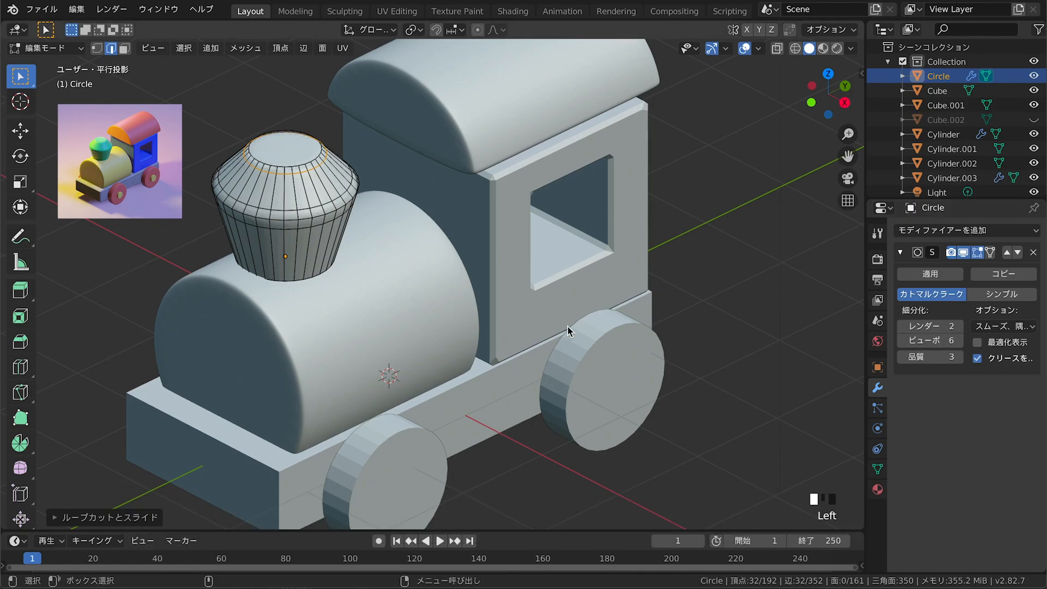
Inset the chimney's top face down to a tiny disc at its centre, working in top view, and exit Edit Mode
key(Tab)
mouse_move(339, 201)
middle_down()
mouse_move(317, 194)
mouse_move(343, 219)
middle_up()
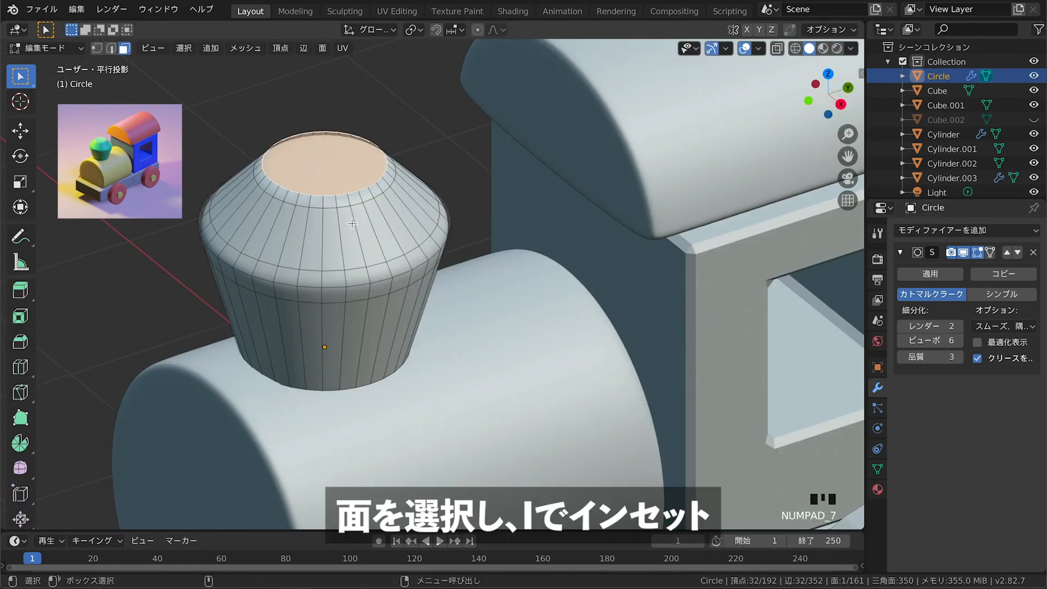
key(KP_7)
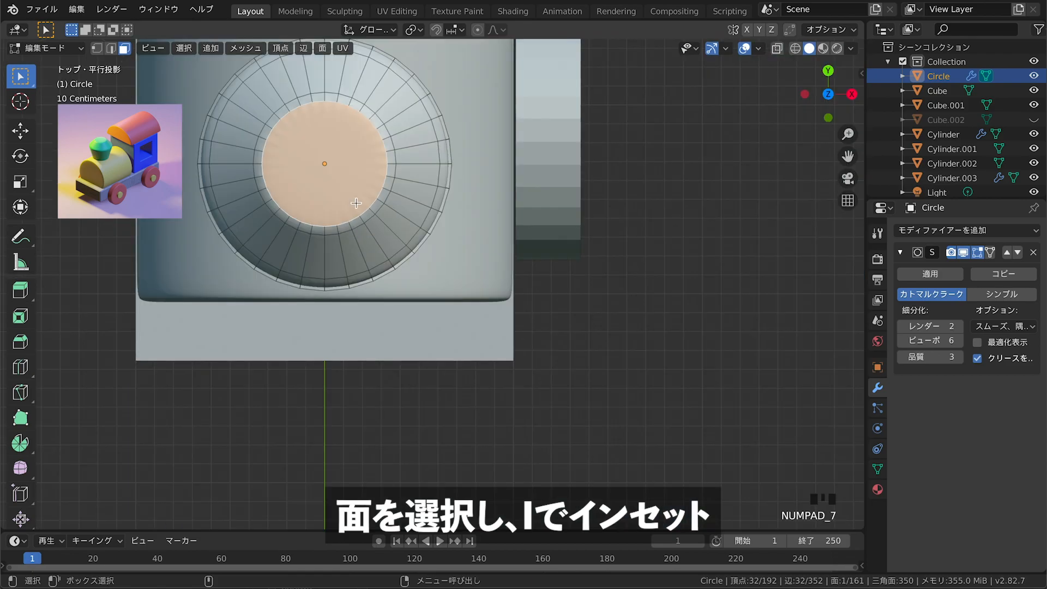
key(i)
click(321, 161)
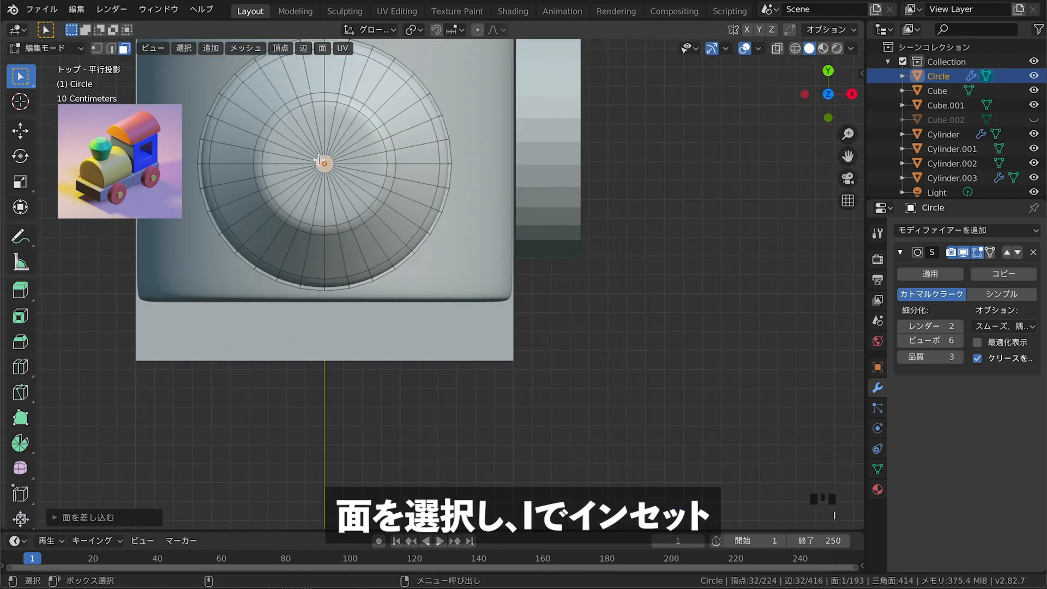
click(341, 184)
click(350, 192)
middle_drag(403, 202, 341, 137)
key(Tab)
scroll(395, 207, down, 3)
shift+middle_drag(386, 184, 349, 87)
click(366, 251)
shift+click(354, 181)
scroll(353, 184, down, 5)
shift+middle_drag(349, 241, 363, 224)
scroll(366, 220, up, 2)
scroll(368, 209, up, 2)
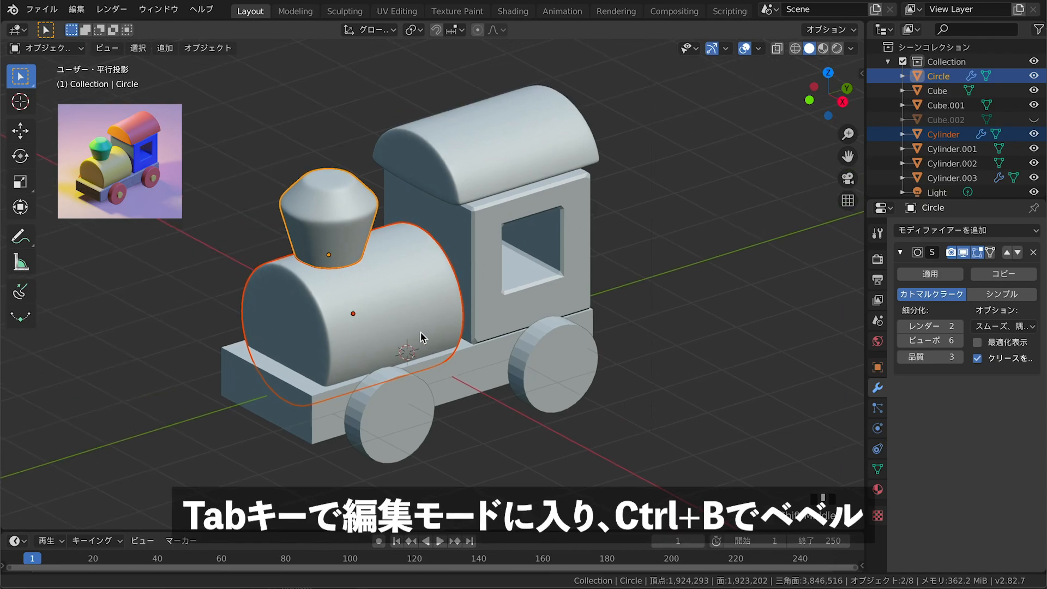
Bevel all edges of the locomotive's base block by about 0.04 m and return to Object Mode
click(479, 381)
key(Tab)
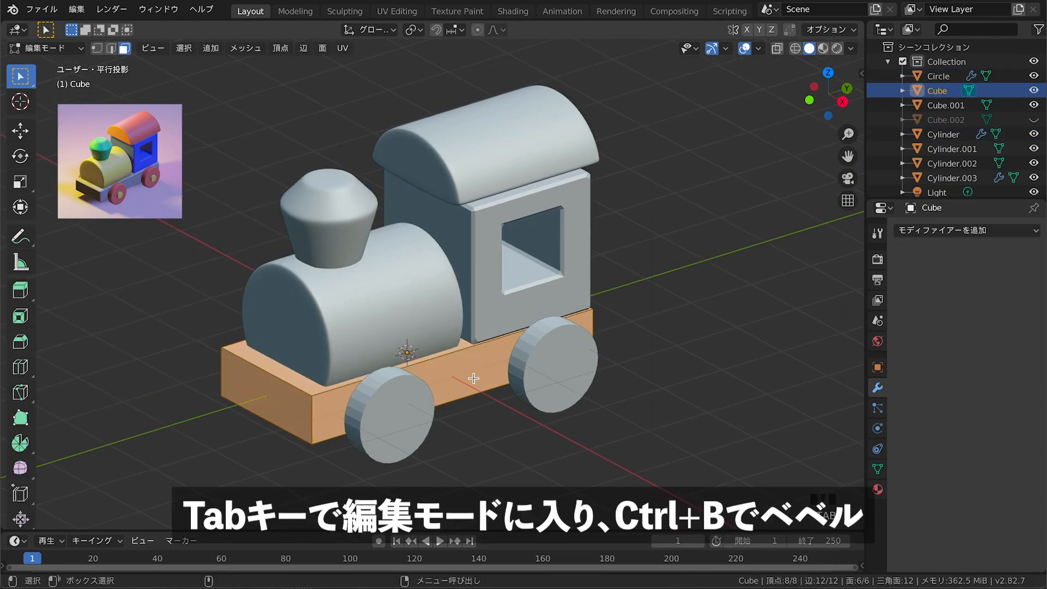
click(110, 48)
key(ctrl+b)
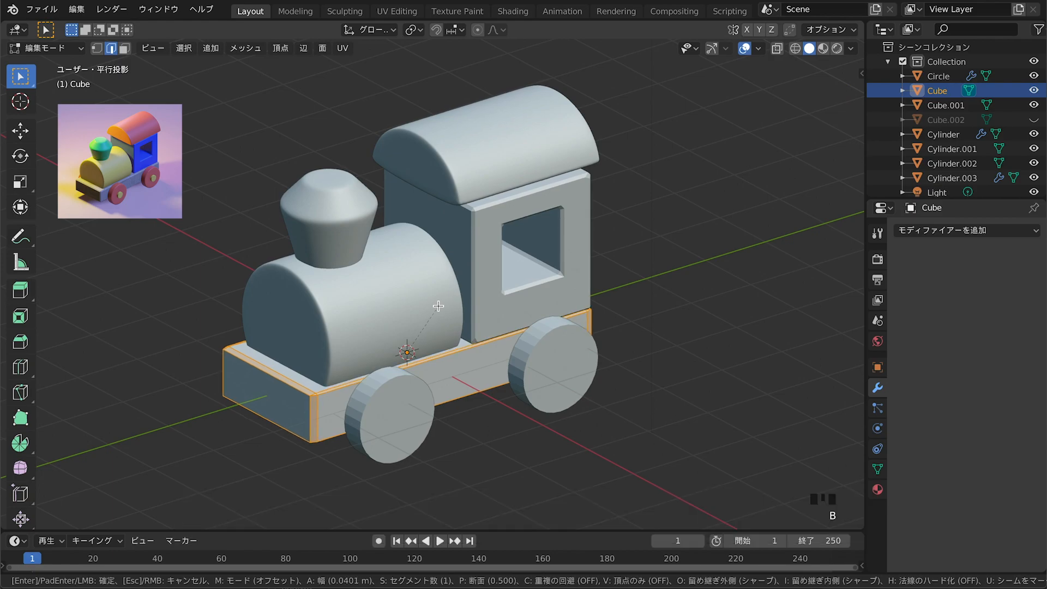
click(439, 306)
key(Tab)
Enter Edit Mode on the front wheel, add a Subdivision Surface modifier and set its viewport level to 6
middle_drag(438, 306, 441, 332)
scroll(479, 352, up, 2)
click(383, 420)
key(Tab)
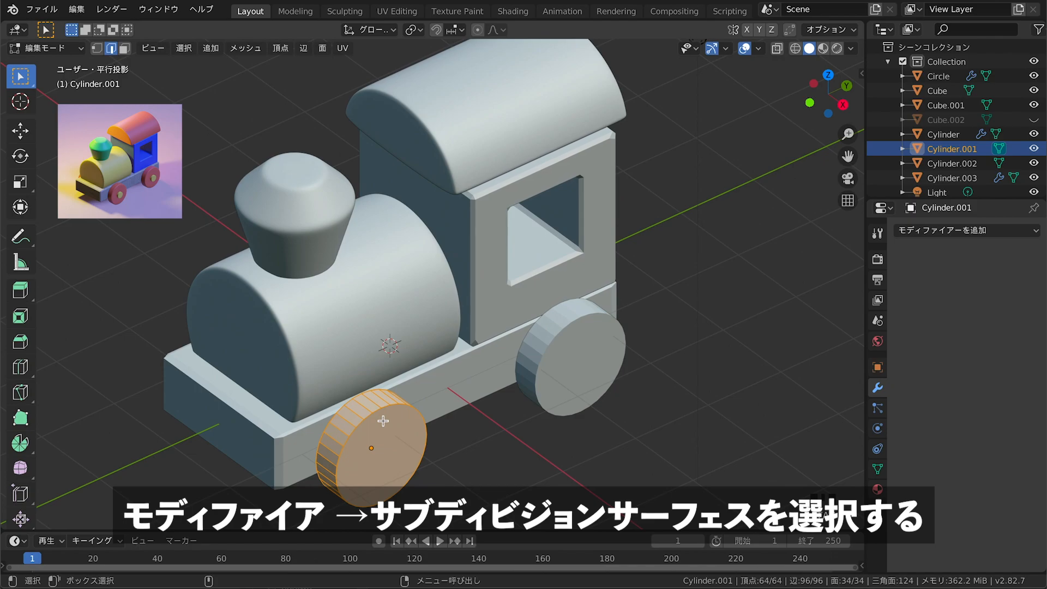
click(943, 231)
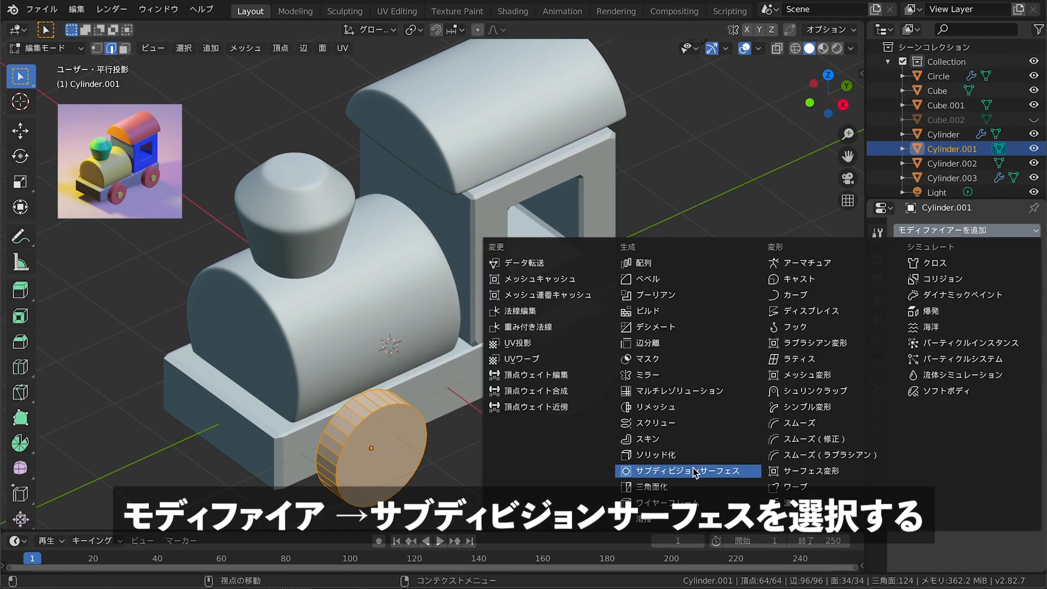
click(703, 471)
text(6)
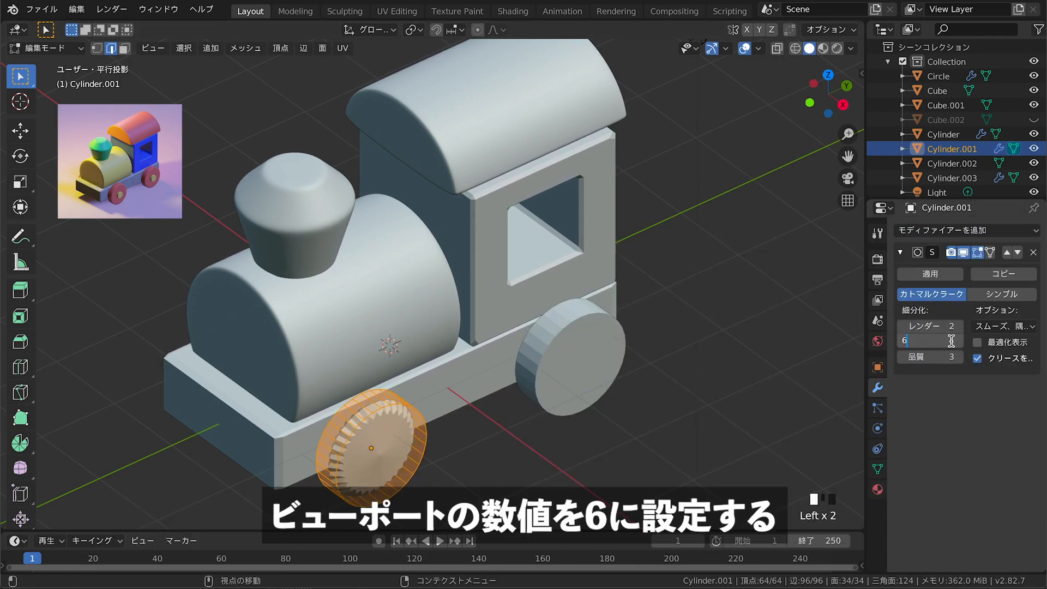
Add two loop cuts around the front wheel's tread, one near its outer rim and one near its inner rim
scroll(463, 400, up, 1)
shift+middle_drag(512, 322, 601, 228)
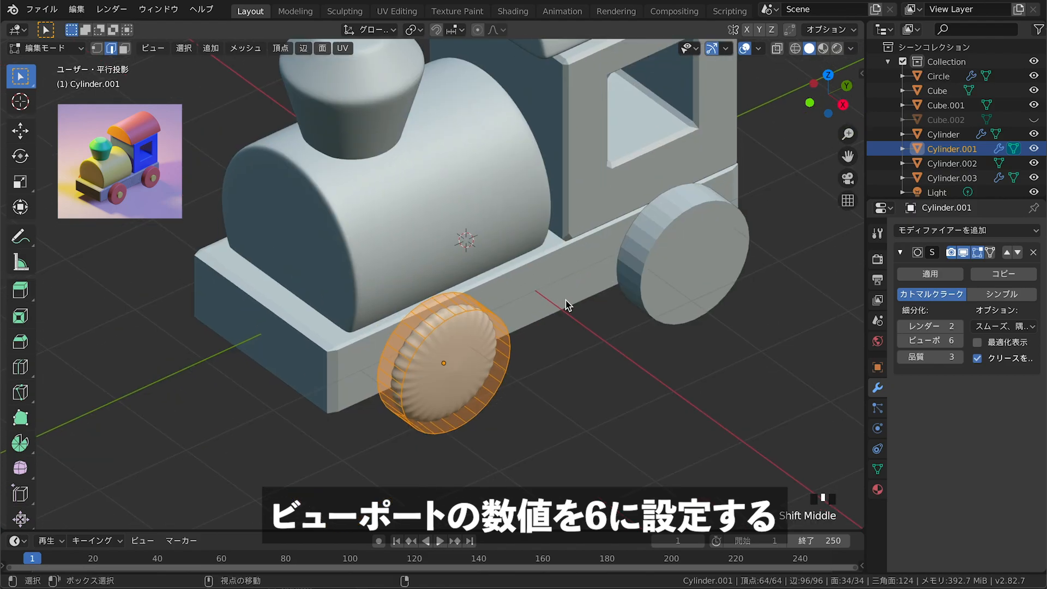
middle_drag(565, 302, 581, 309)
scroll(492, 338, up, 2)
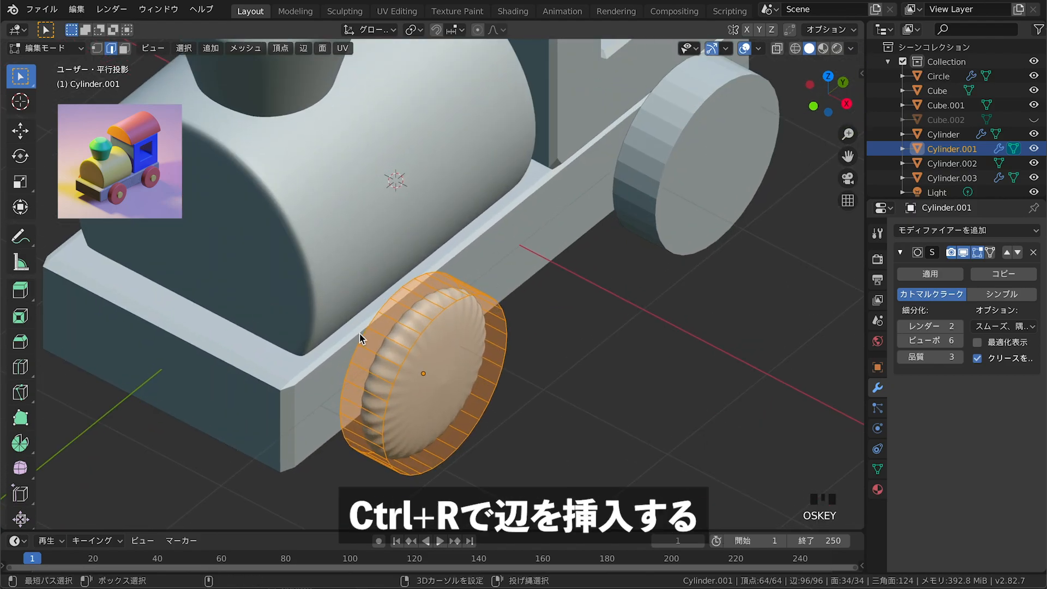
key(ctrl+r)
click(385, 364)
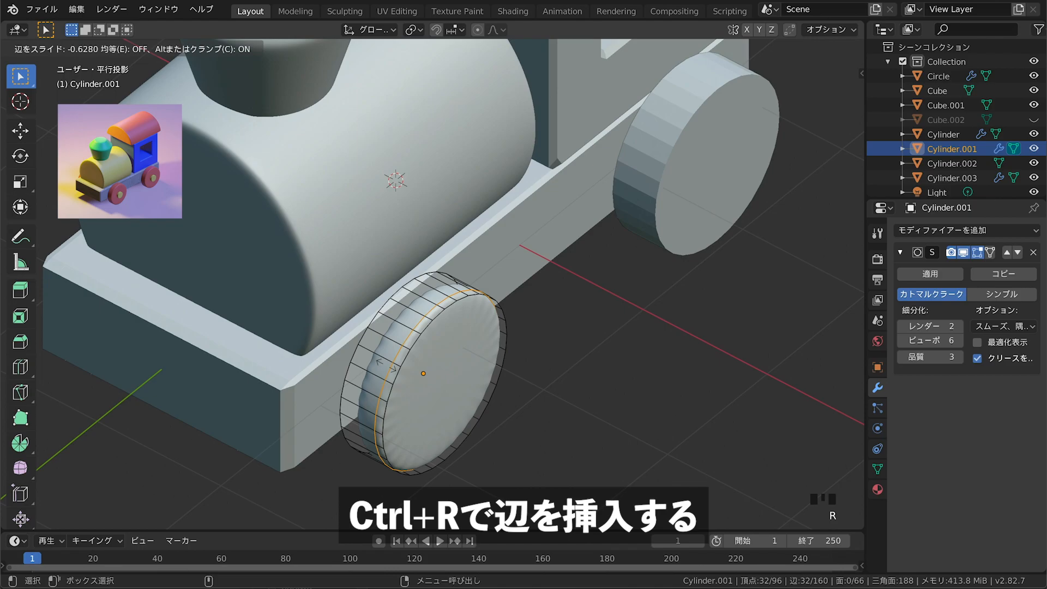
click(390, 372)
key(ctrl+r)
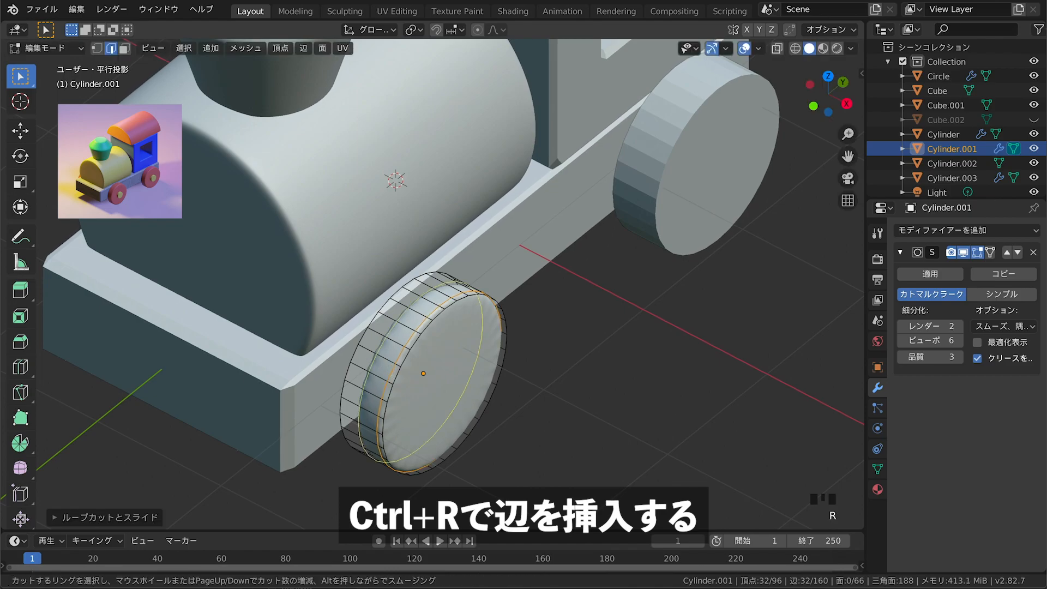
click(367, 352)
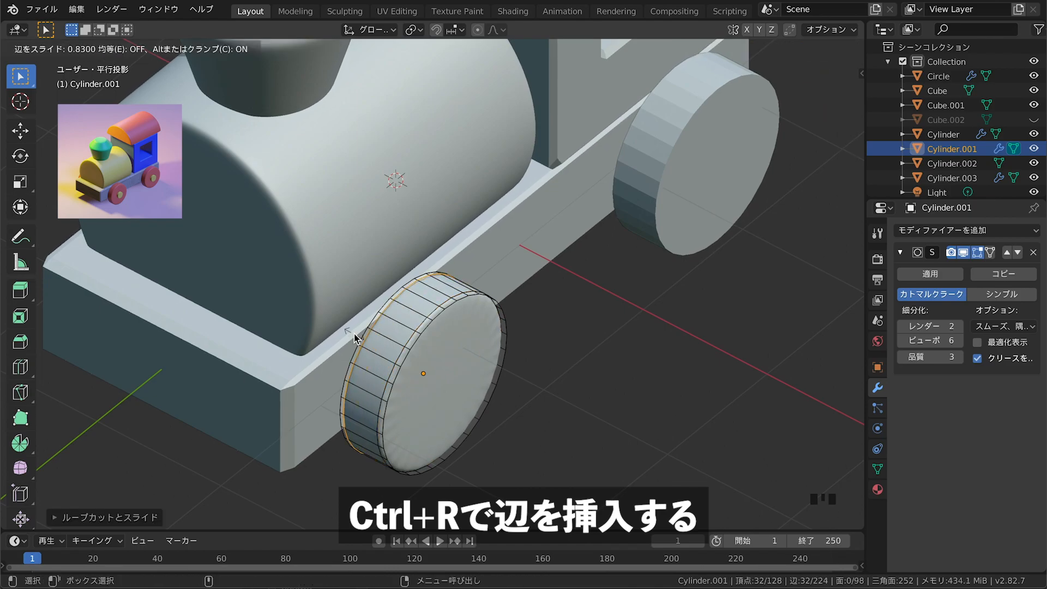
click(354, 338)
Inset the front wheel's outer face to sharpen its rim and return to Object Mode
click(125, 48)
click(455, 356)
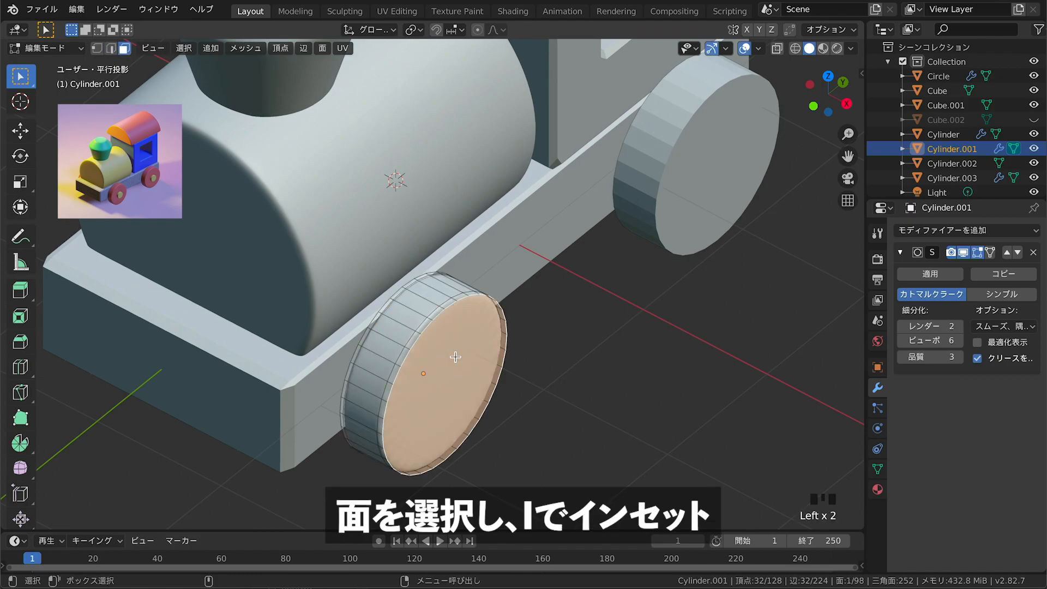
key(i)
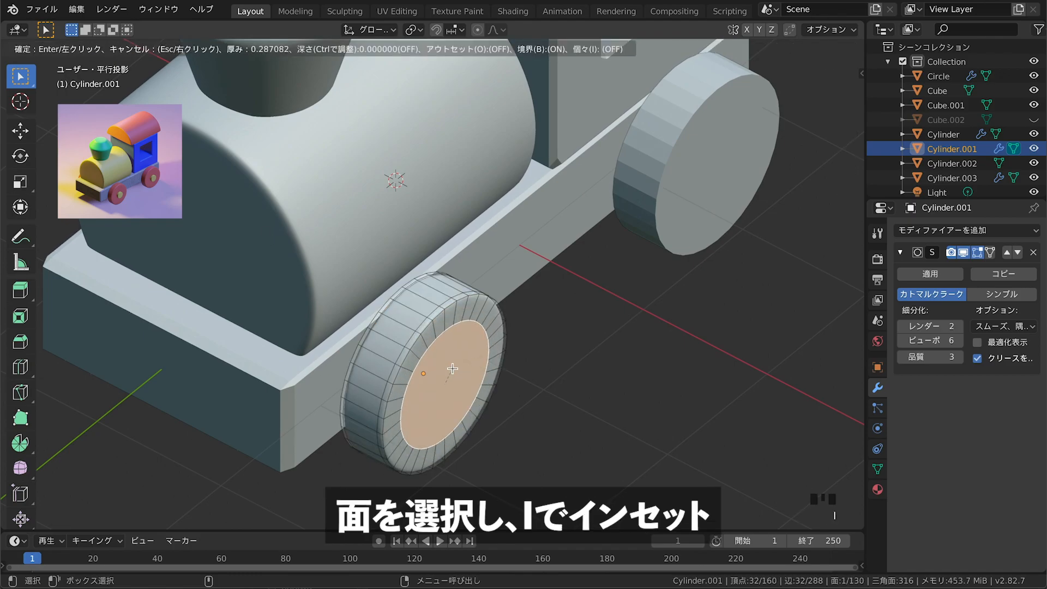
click(513, 330)
key(Tab)
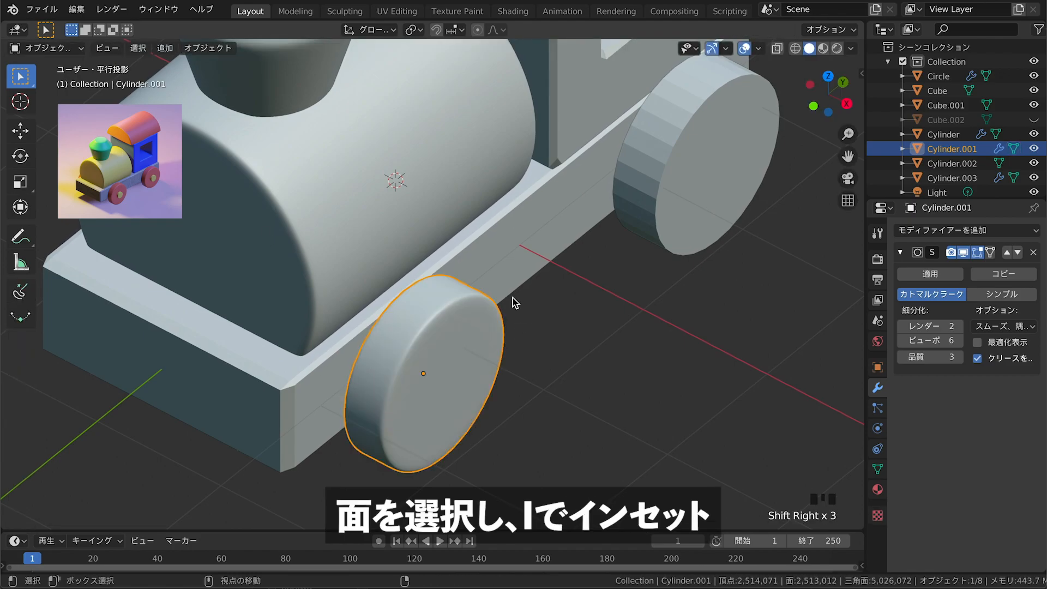
shift+drag(513, 298, 502, 281)
shift+right_drag(502, 281, 480, 361)
shift+middle_drag(459, 361, 445, 380)
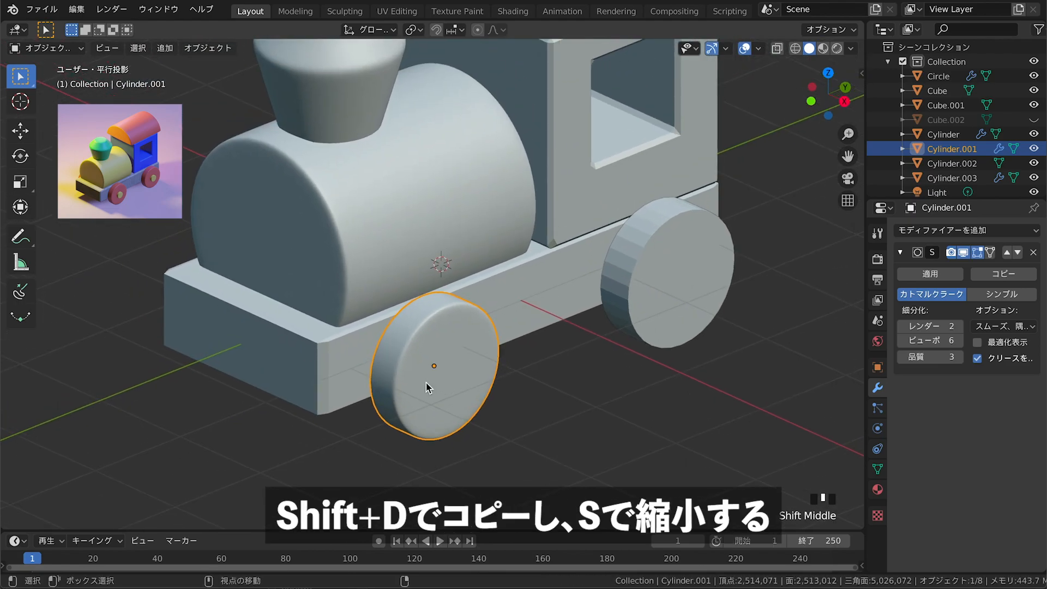
Duplicate the front wheel outward along X and scale the copy down into a small hub at the wheel's centre
key(shift+d)
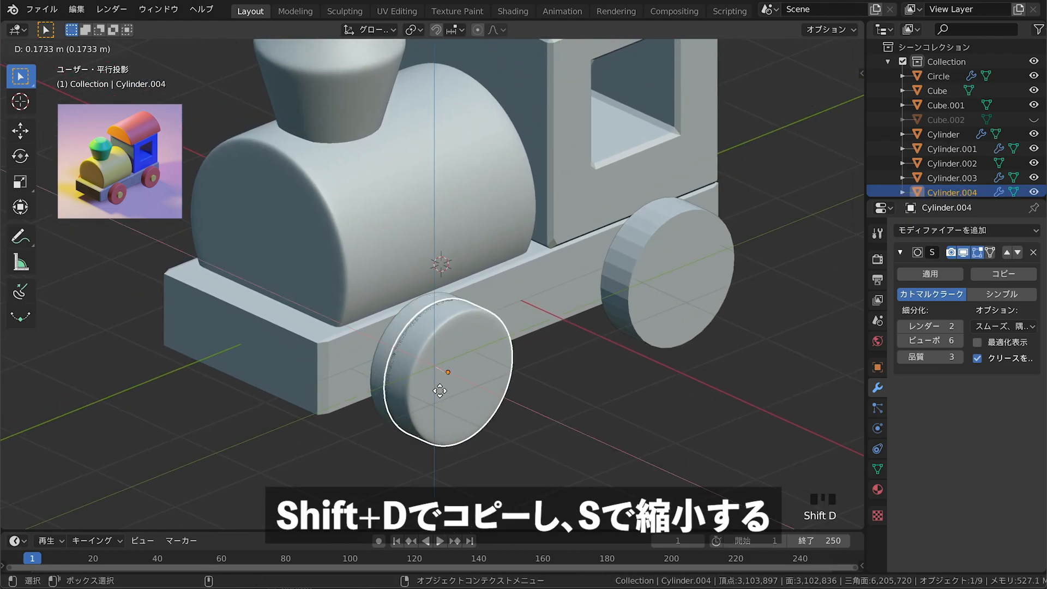
click(443, 391)
key(s)
click(447, 386)
key(g)
key(z)
click(447, 377)
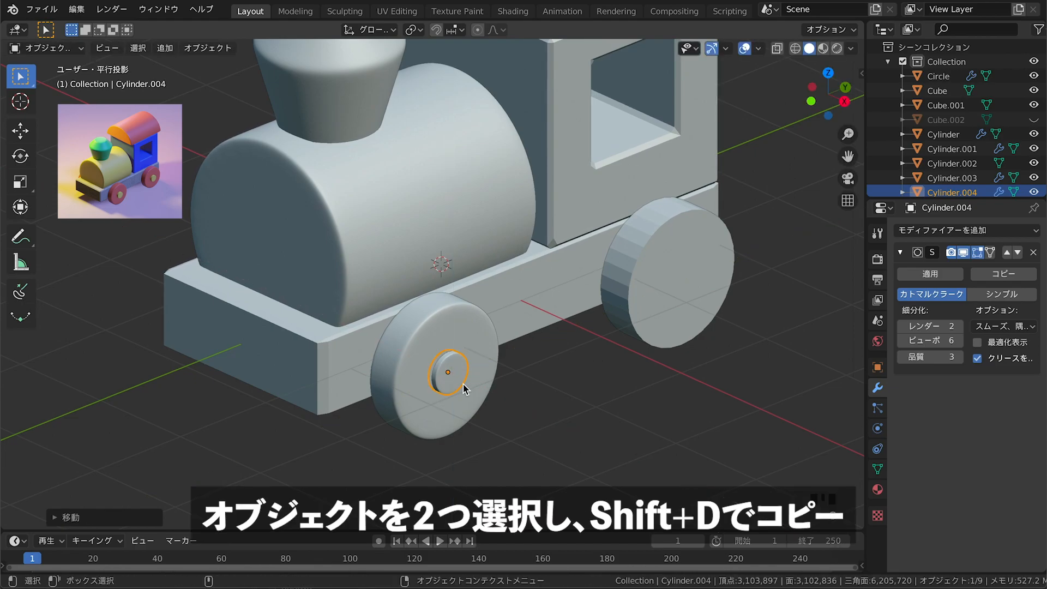
In front view, slide the hub along X so that it protrudes slightly from the wheel's outer face, and deselect it
key(KP_1)
key(g)
scroll(469, 309, up, 4)
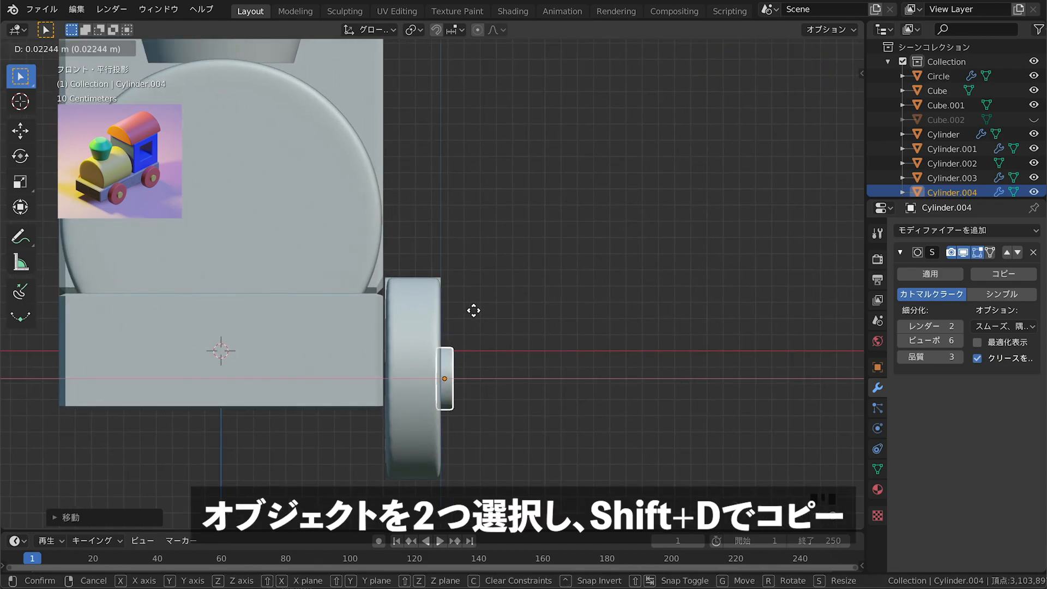
click(489, 319)
middle_drag(489, 319, 511, 364)
click(511, 364)
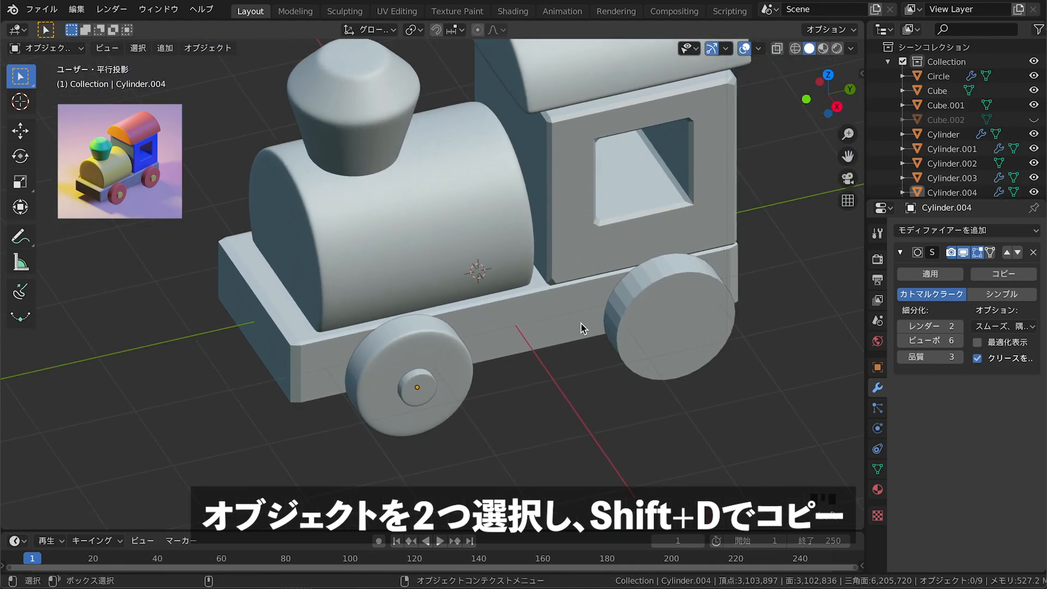
Delete the unsmoothed rear wheel below the cab
click(433, 342)
click(675, 336)
key(x)
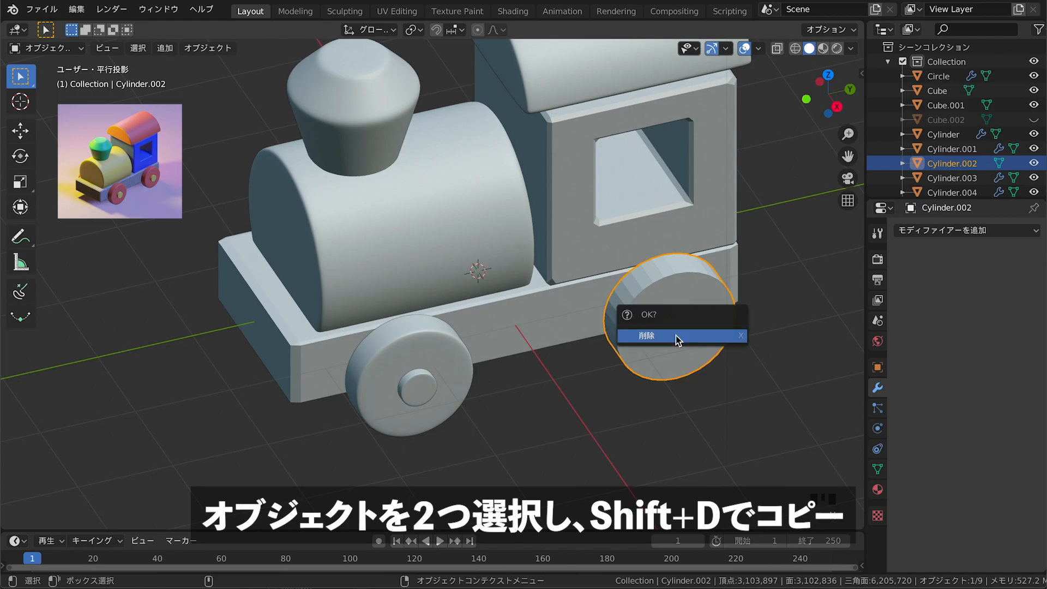
click(675, 335)
Duplicate the front wheel and its hub together about 2.67 m along Y to form the rear wheel below the cab
click(433, 370)
shift+click(430, 348)
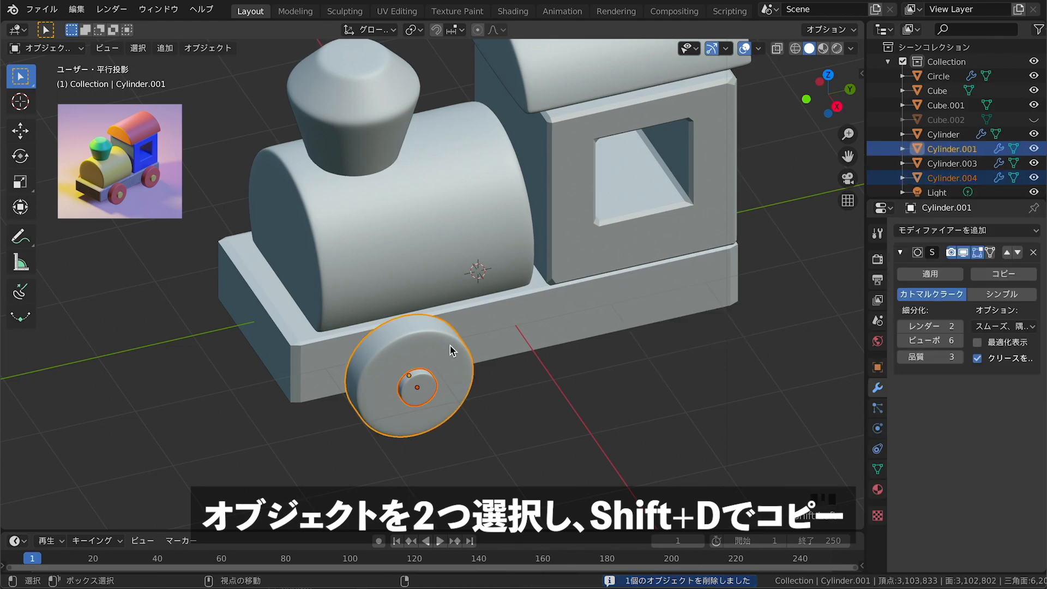
key(shift+d)
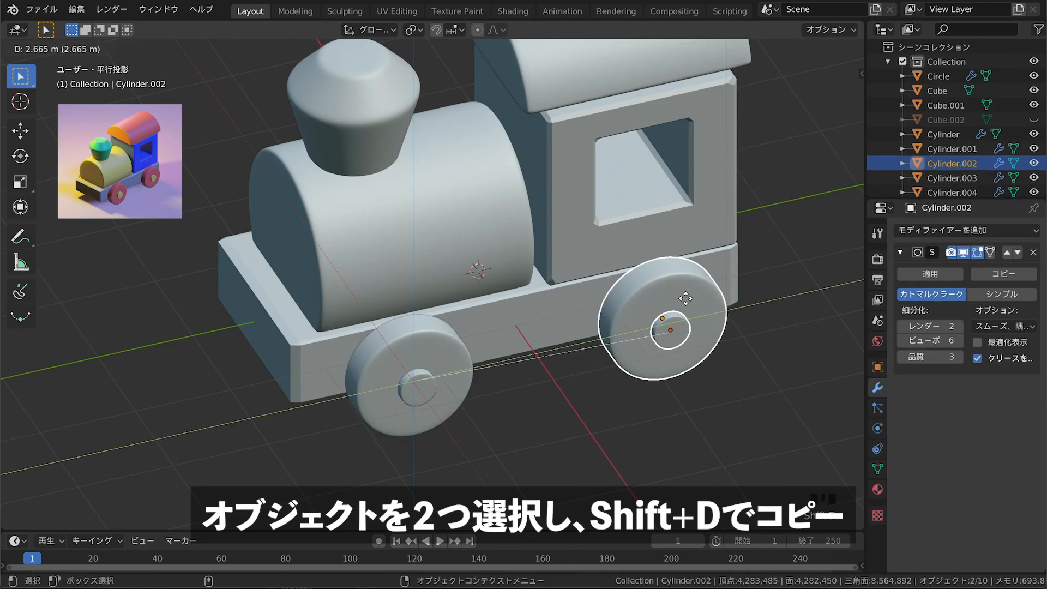
click(685, 298)
click(679, 399)
Enter Edit Mode on the cab roof and add a loop cut close to its lower edge on the wheel side
shift+drag(596, 378, 622, 364)
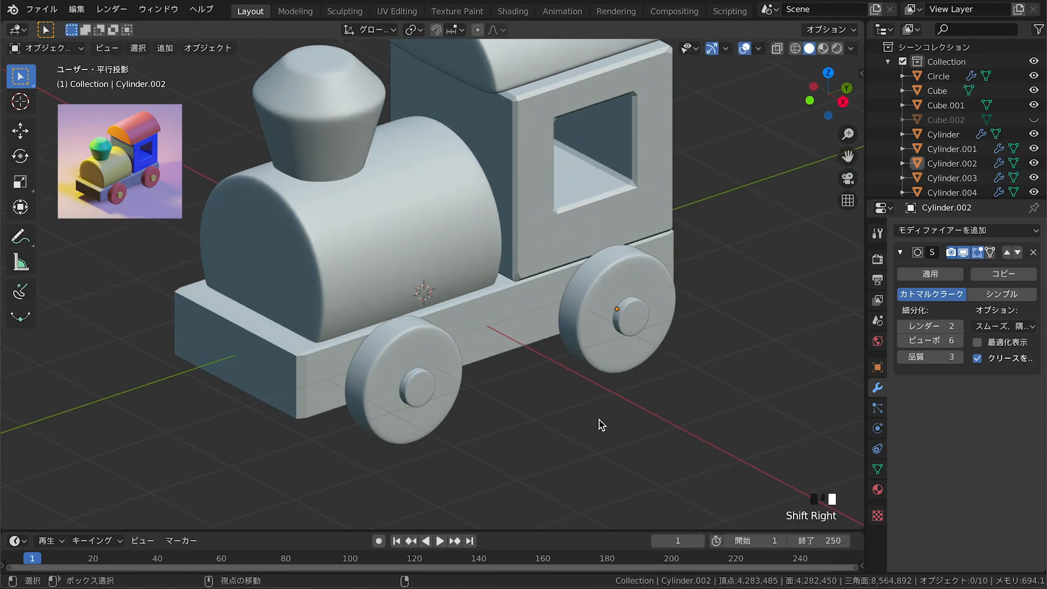
shift+right_drag(600, 420, 564, 437)
shift+middle_drag(573, 417, 551, 433)
shift+drag(553, 433, 571, 433)
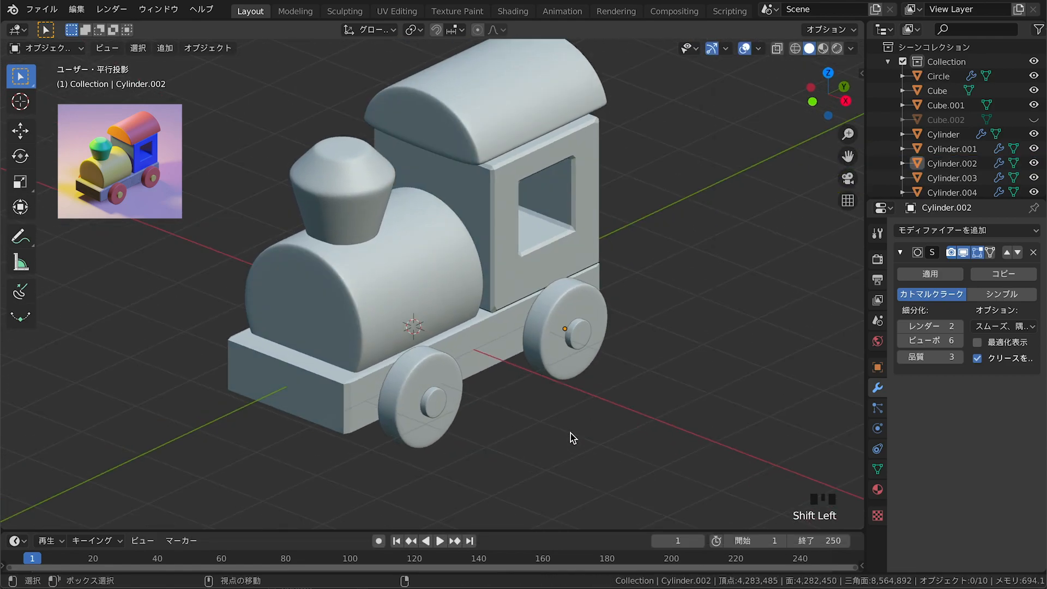
shift+drag(473, 279, 490, 128)
click(503, 120)
key(Tab)
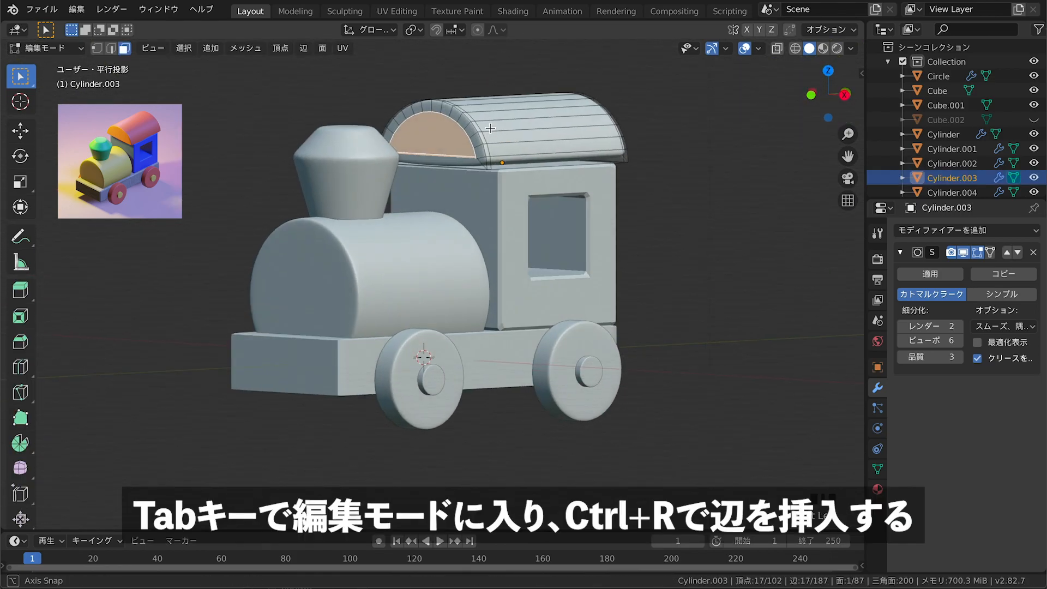
scroll(500, 148, up, 5)
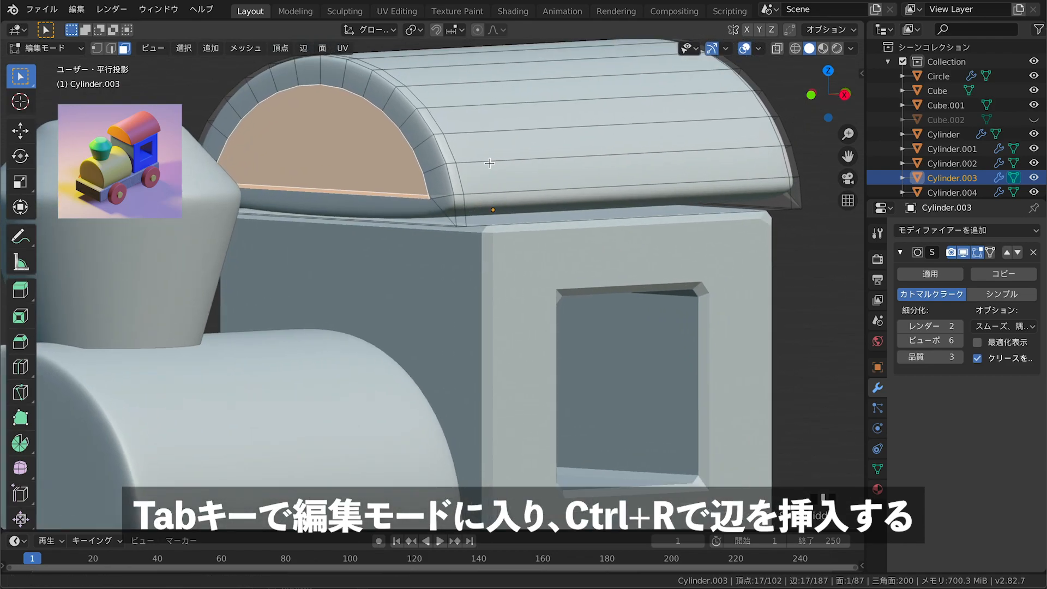
key(ctrl+r)
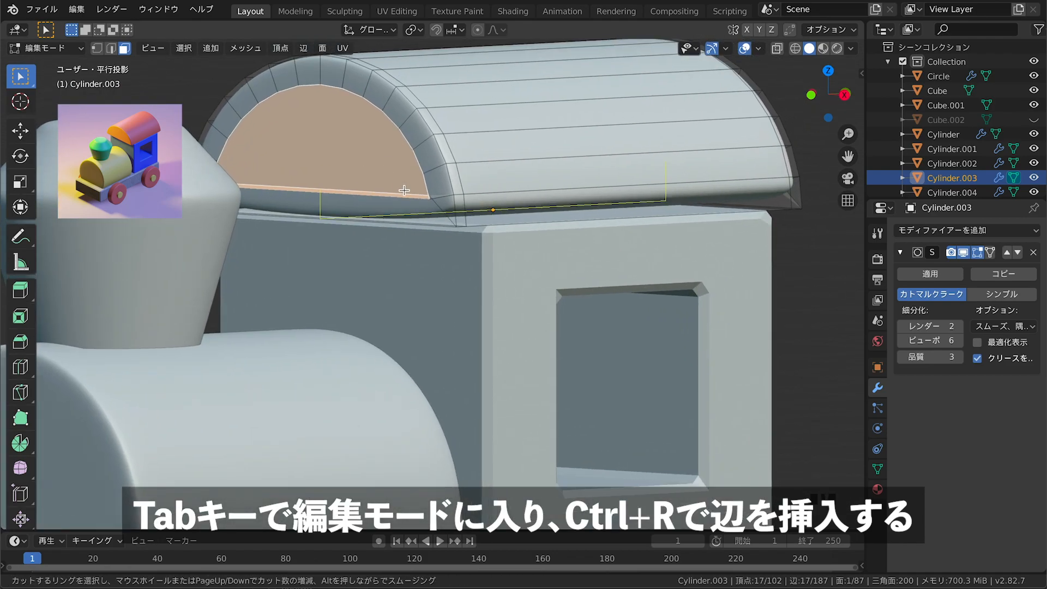
click(452, 229)
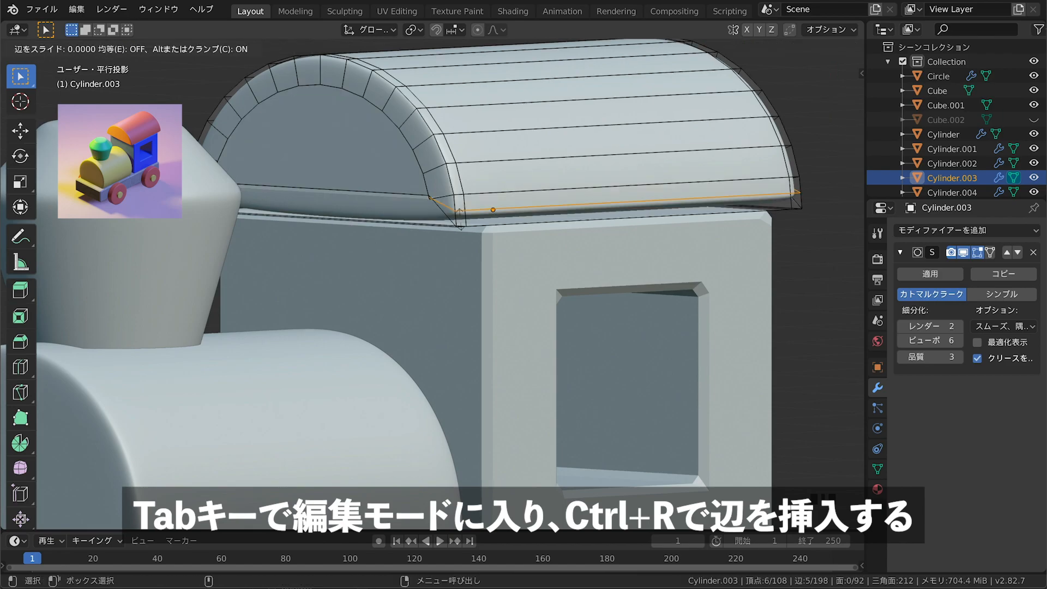
click(451, 237)
Add a matching loop cut near the roof's lower edge on the opposite side and return to Object Mode
middle_drag(451, 238, 485, 264)
key(ctrl+r)
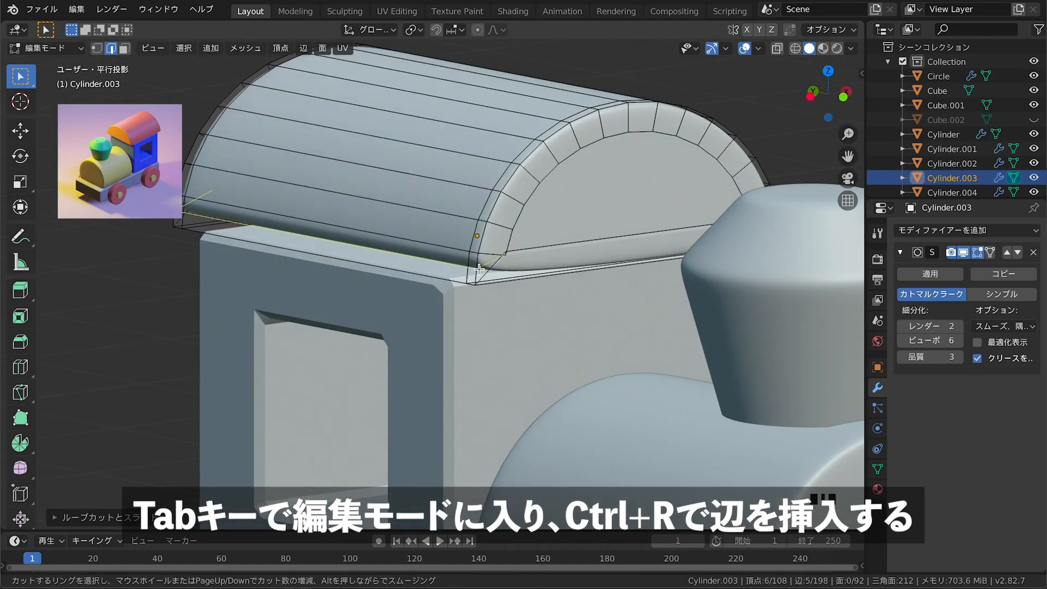
click(475, 281)
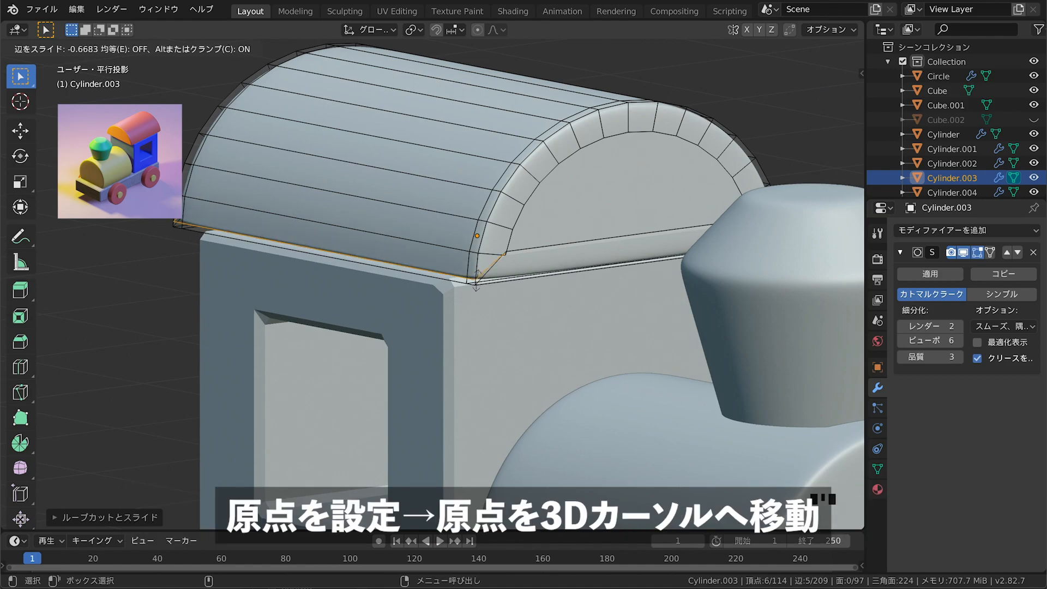
click(476, 280)
middle_drag(476, 280, 380, 286)
key(Tab)
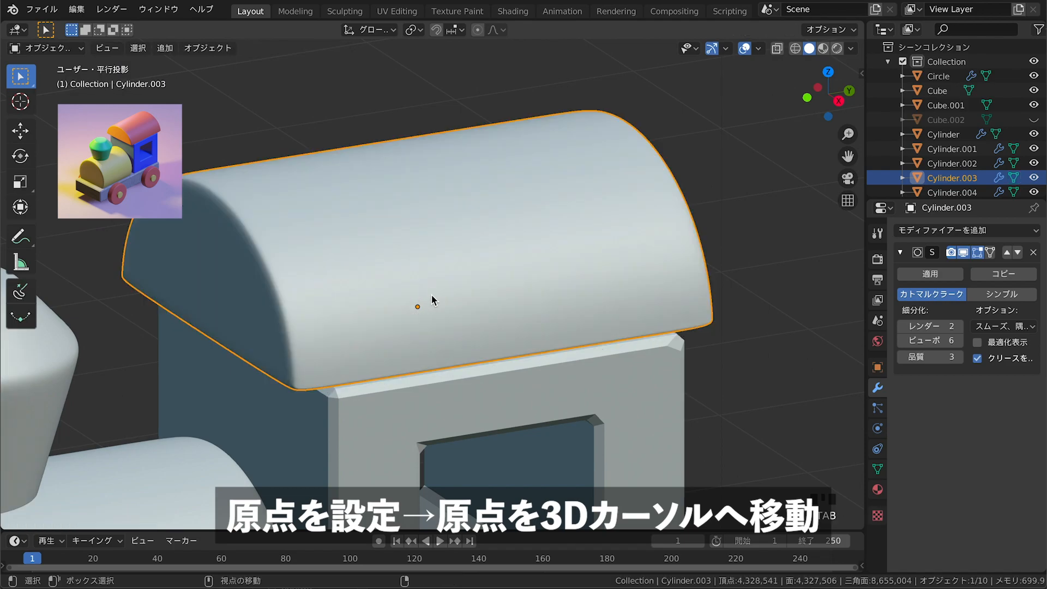
Select the front wheel and its hub and set their origins to the 3D cursor
scroll(431, 293, down, 3)
middle_drag(425, 362, 490, 273)
scroll(489, 275, down, 2)
middle_drag(471, 329, 538, 244)
key(alt+a)
click(385, 445)
shift+click(387, 407)
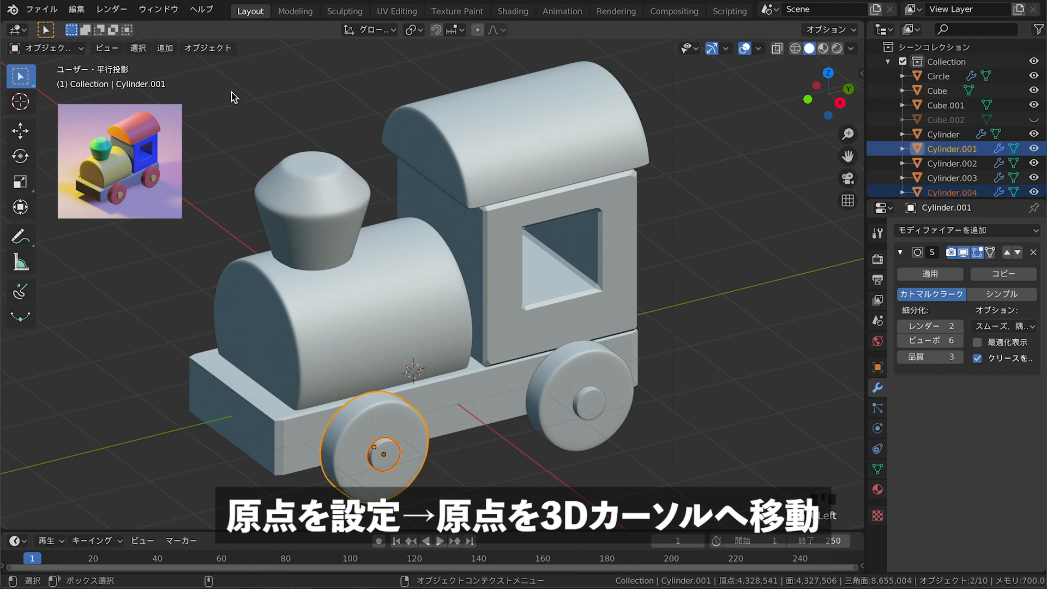
click(218, 50)
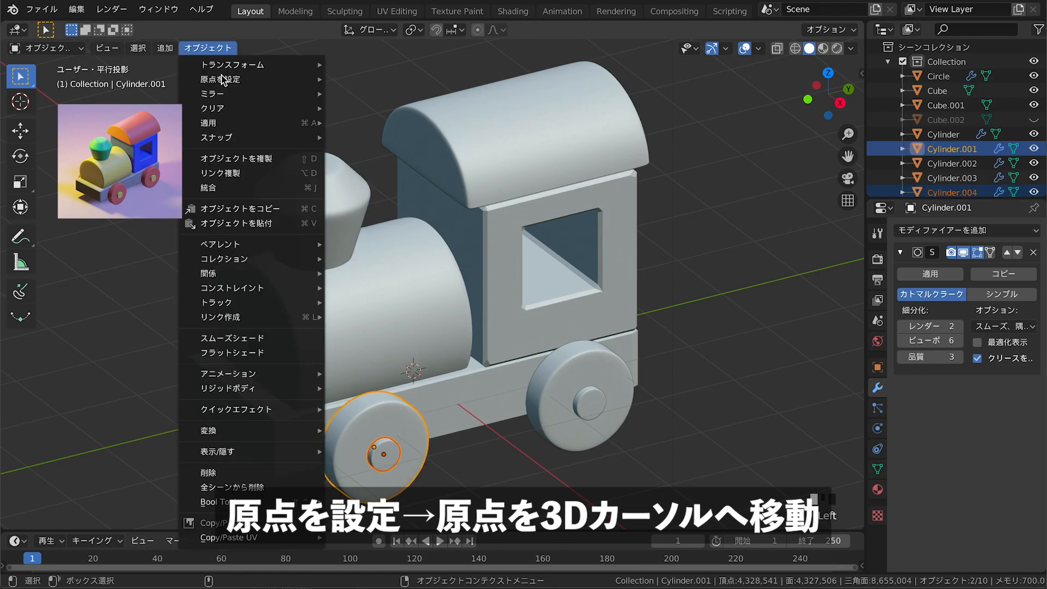
mouse_move(224, 83)
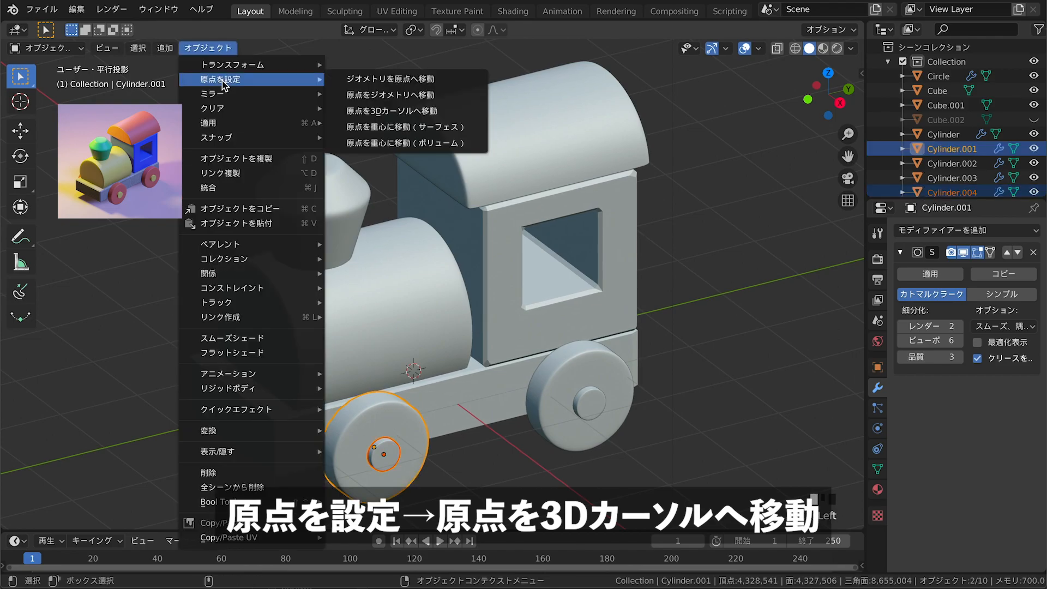
click(384, 113)
Add a Mirror modifier to the front wheel and try Y instead of X as its mirror axis
click(912, 232)
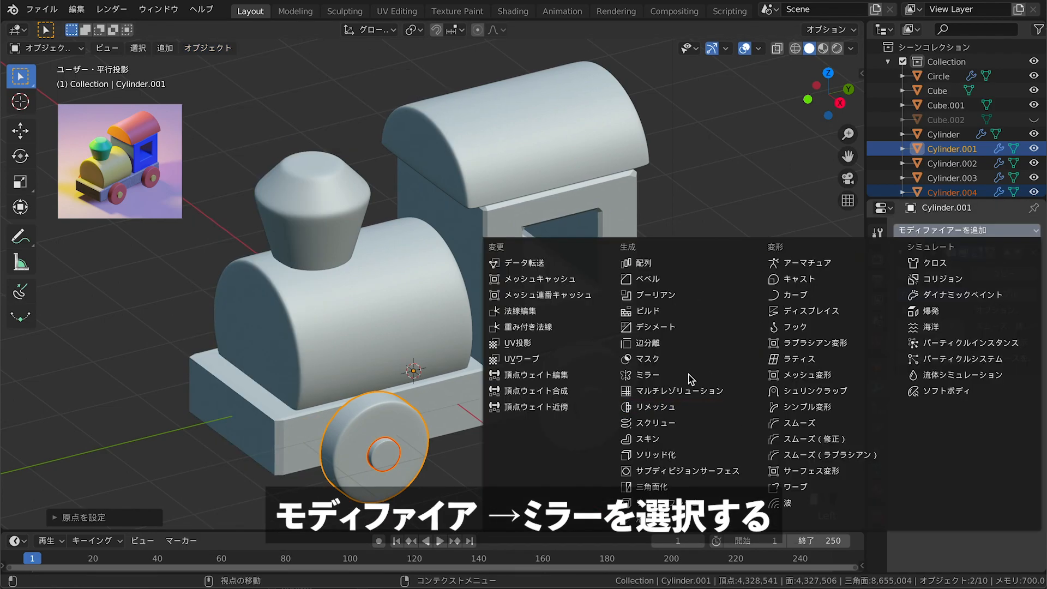
click(648, 375)
middle_drag(486, 395, 495, 400)
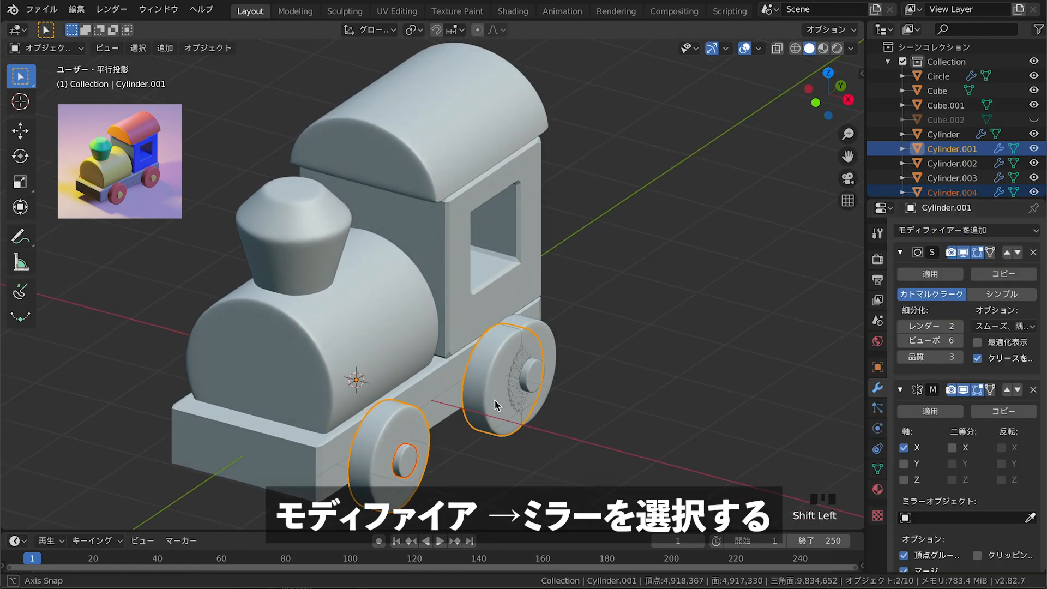
click(903, 447)
click(903, 463)
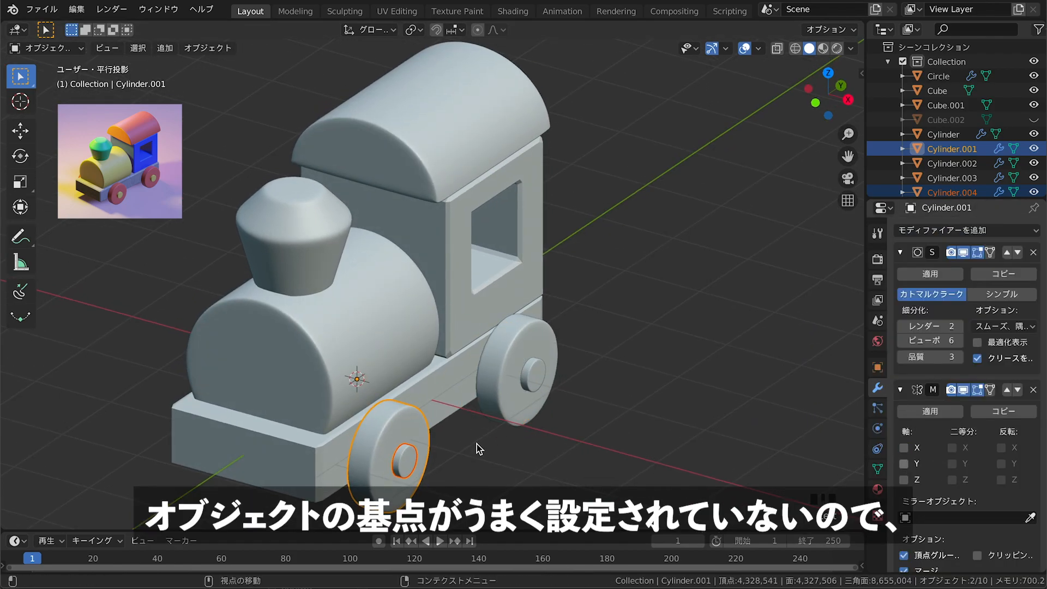
middle_drag(583, 434, 269, 352)
Apply all transforms to the front wheel and switch its Mirror modifier back to the X axis
key(ctrl+a)
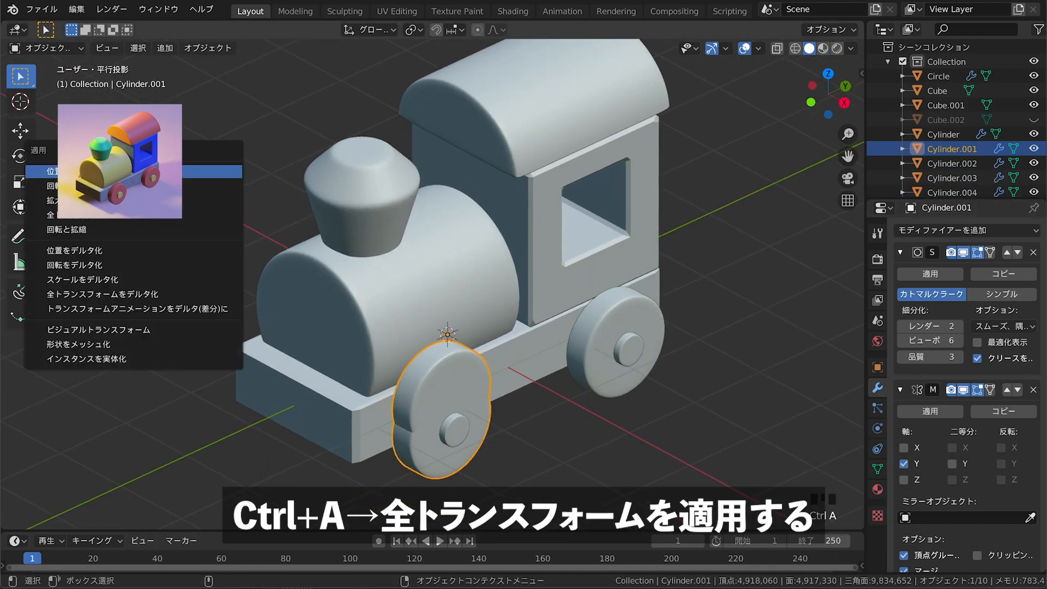
click(120, 216)
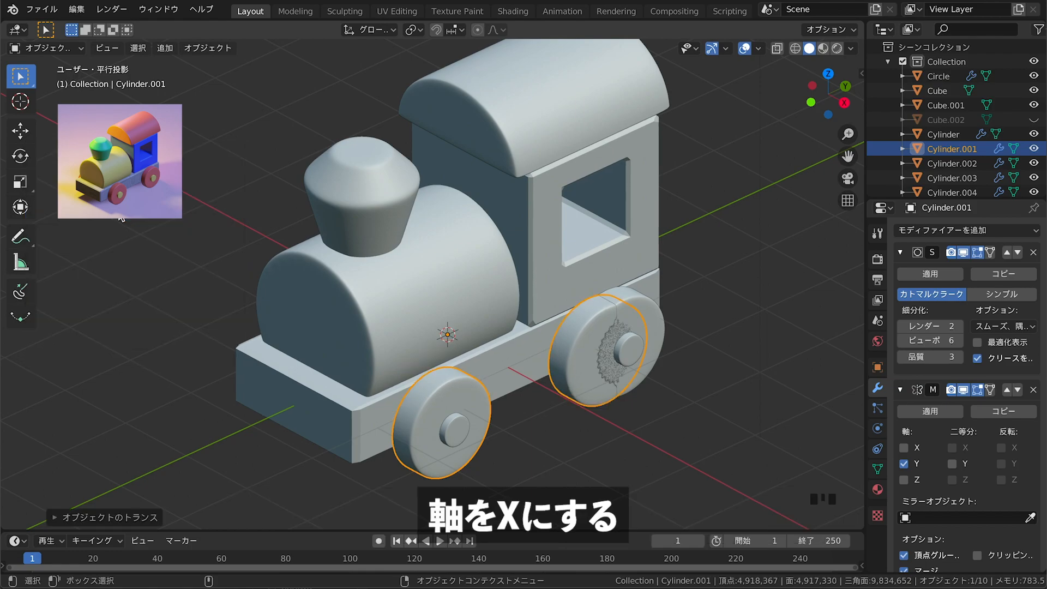
click(904, 463)
click(903, 448)
middle_drag(554, 389, 476, 393)
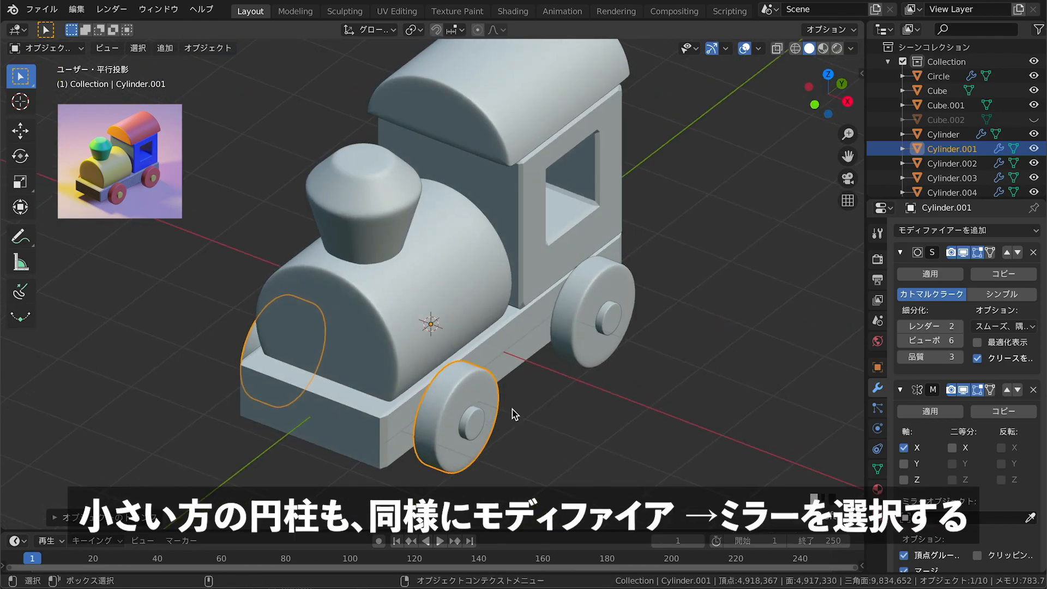
Add an X-axis Mirror modifier to the front wheel's hub and apply all of the hub's transforms
click(470, 422)
click(923, 229)
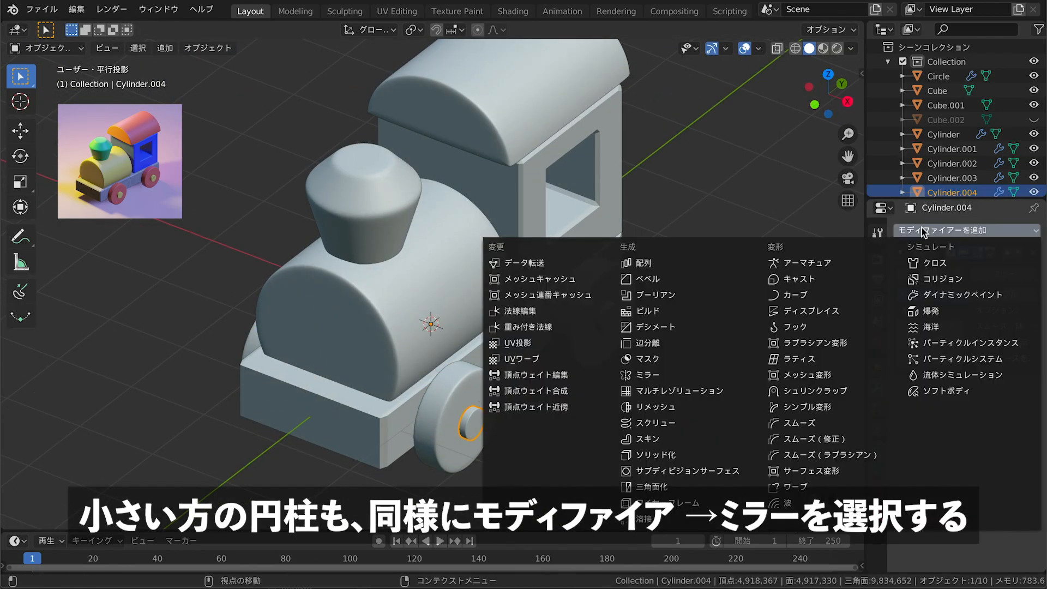
click(661, 375)
middle_drag(485, 374, 555, 367)
key(ctrl+a)
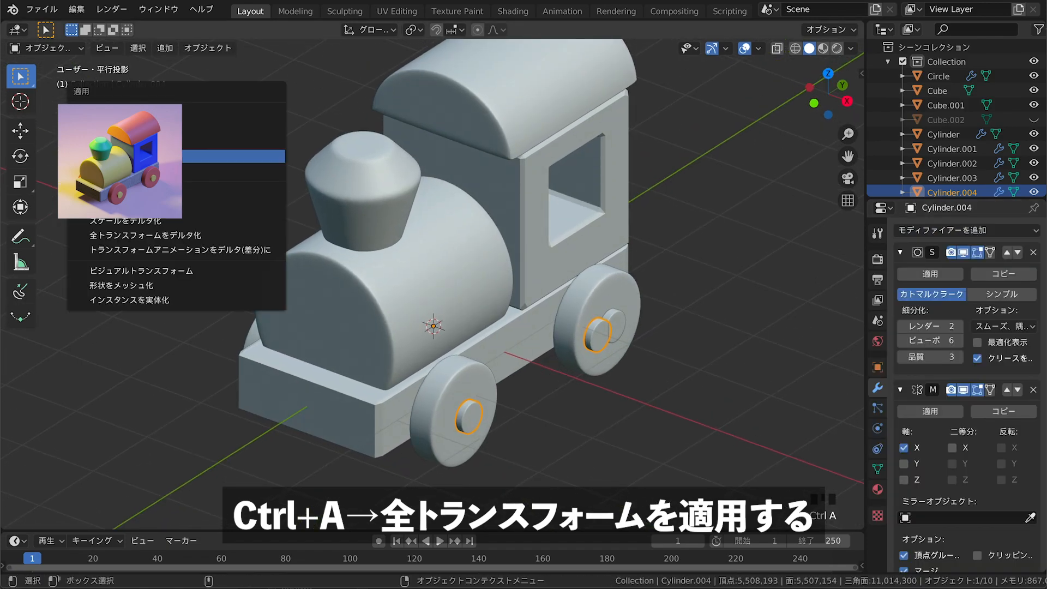
click(156, 156)
middle_drag(350, 258, 574, 327)
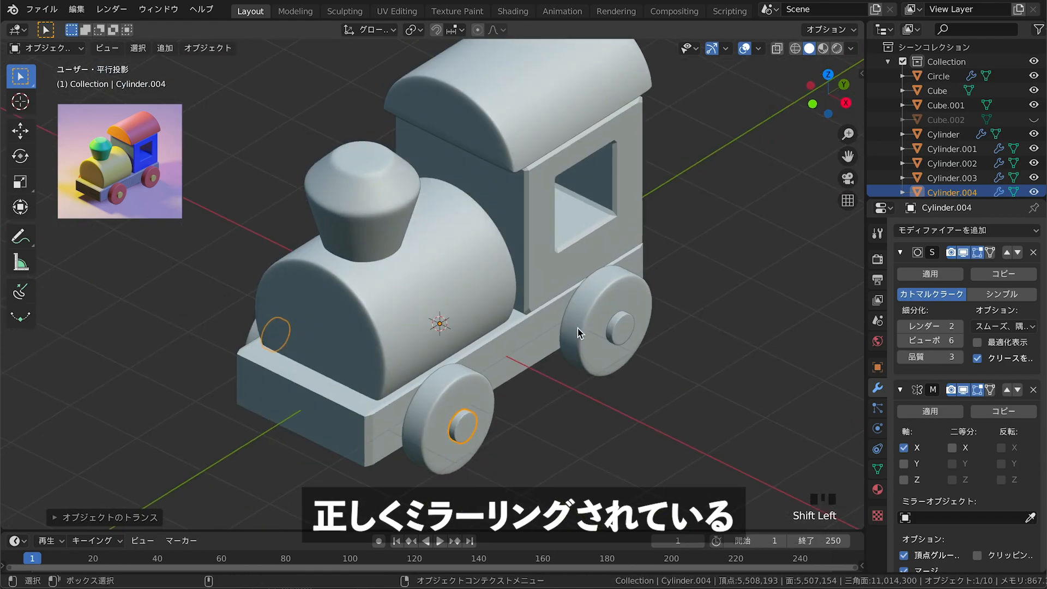
Apply all transforms to the rear wheel and to its hub
click(587, 322)
key(ctrl+a)
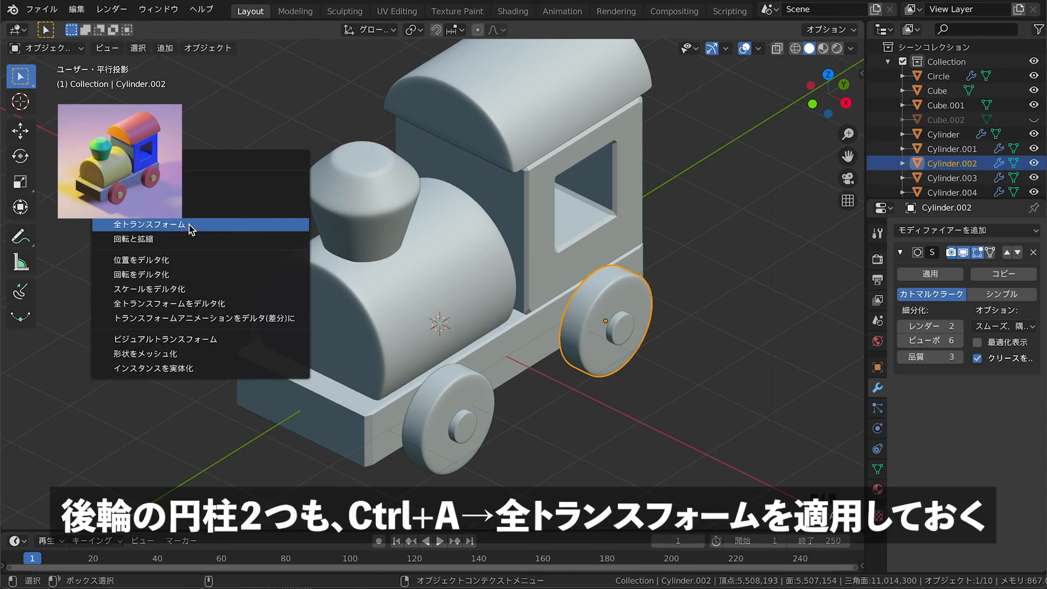
click(190, 228)
click(625, 334)
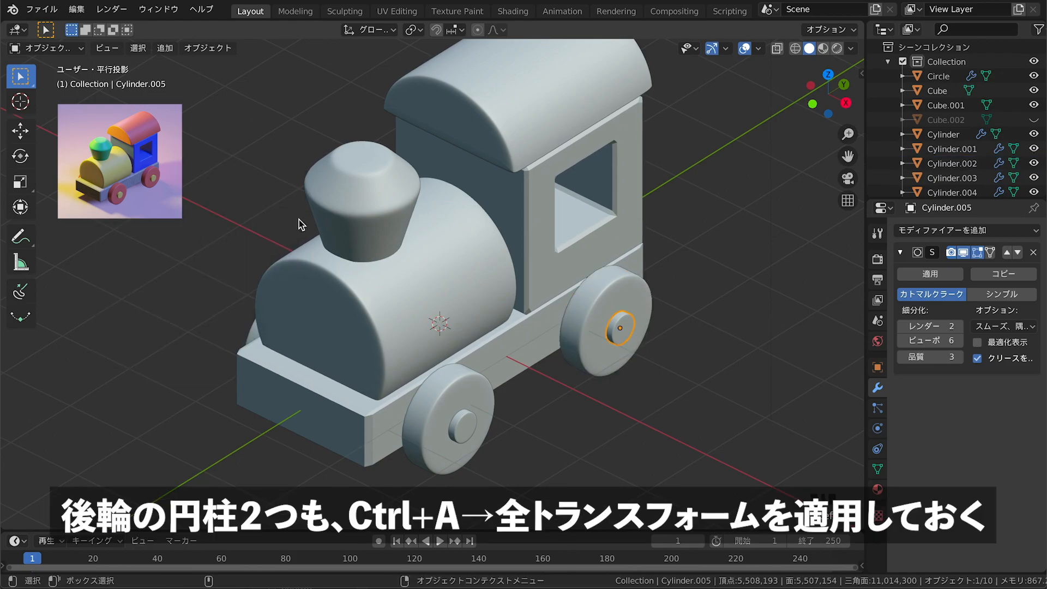
key(ctrl+a)
click(136, 140)
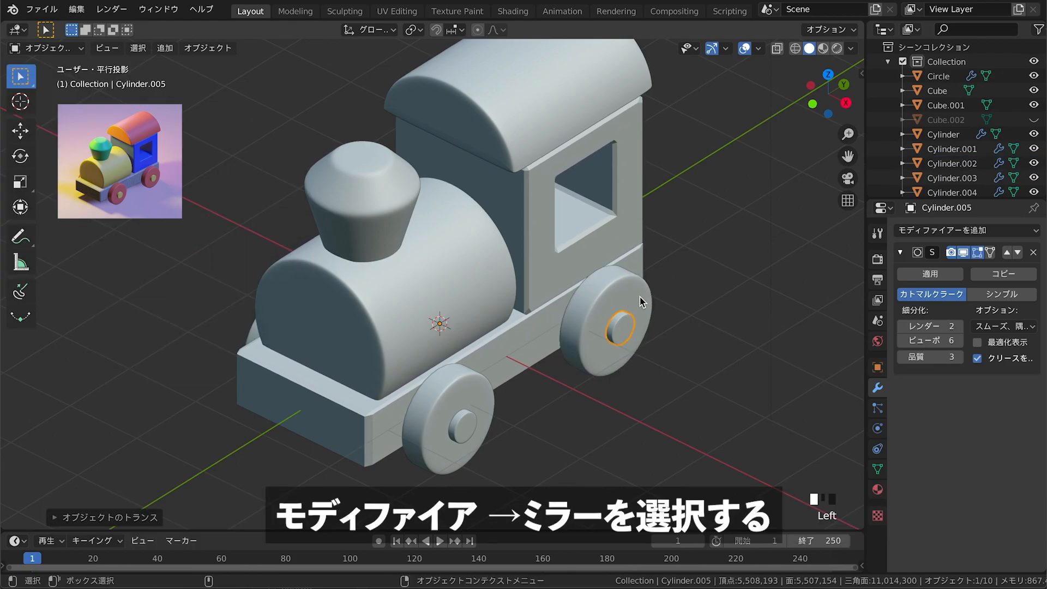
Add X-axis Mirror modifiers to the rear wheel and its hub, and clear the selection
click(583, 349)
click(917, 230)
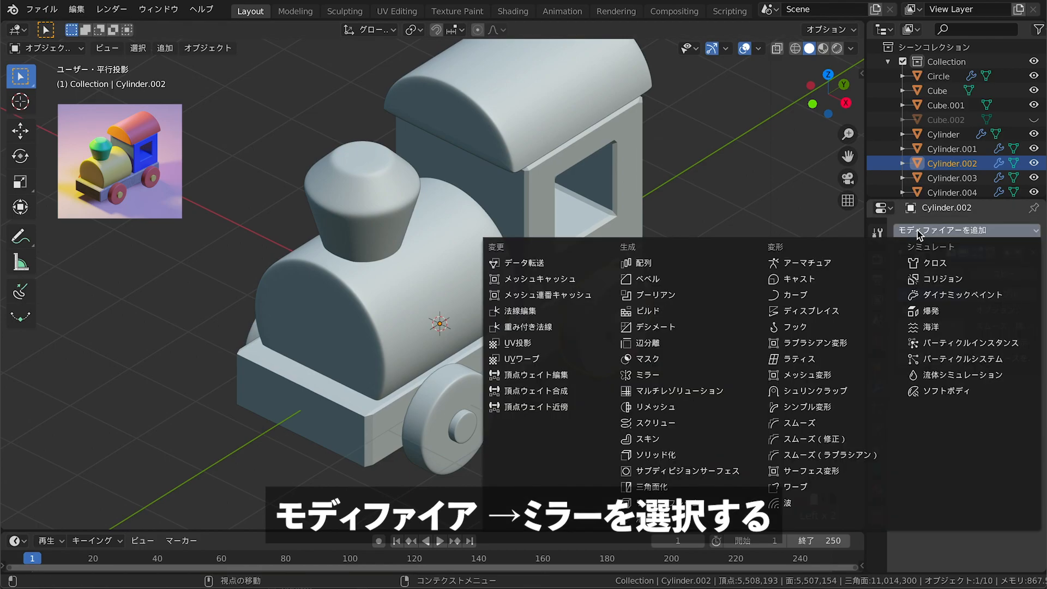
click(652, 377)
middle_drag(556, 448, 585, 412)
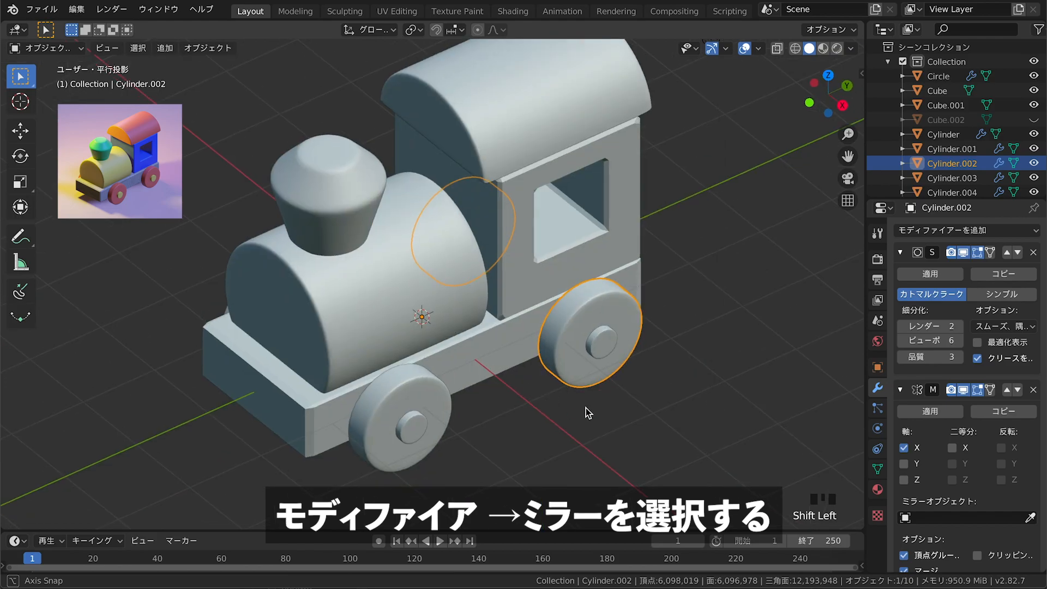
double_click(600, 341)
click(910, 234)
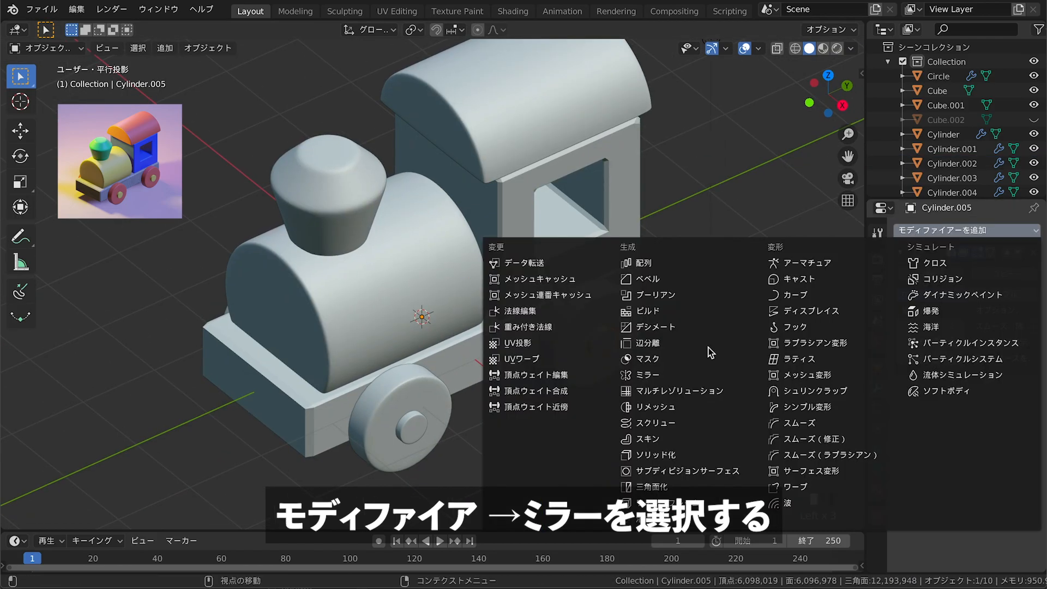
click(670, 378)
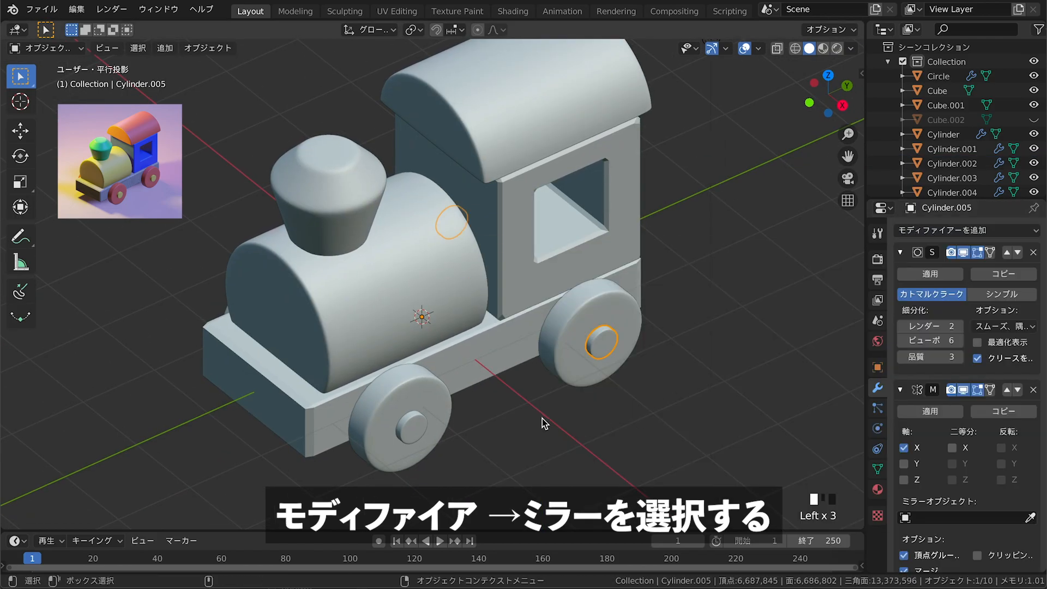
middle_drag(718, 393, 545, 424)
click(587, 423)
scroll(581, 428, down, 1)
mouse_move(545, 424)
middle_down()
mouse_move(530, 423)
mouse_move(554, 432)
middle_up()
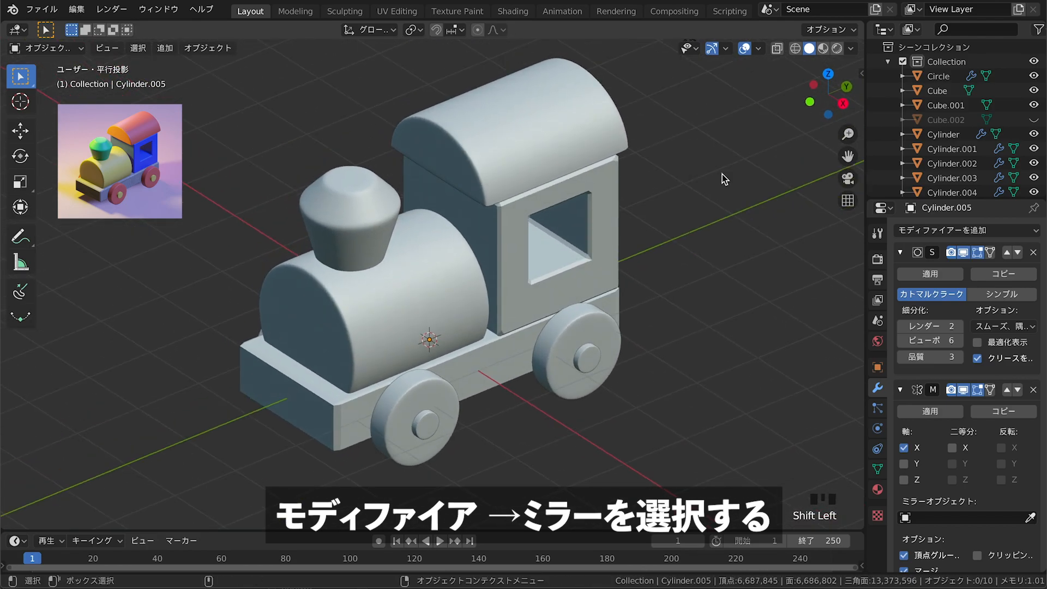
Scale the cab down to about 0.97 and lower it slightly onto the base in side view
click(609, 219)
key(s)
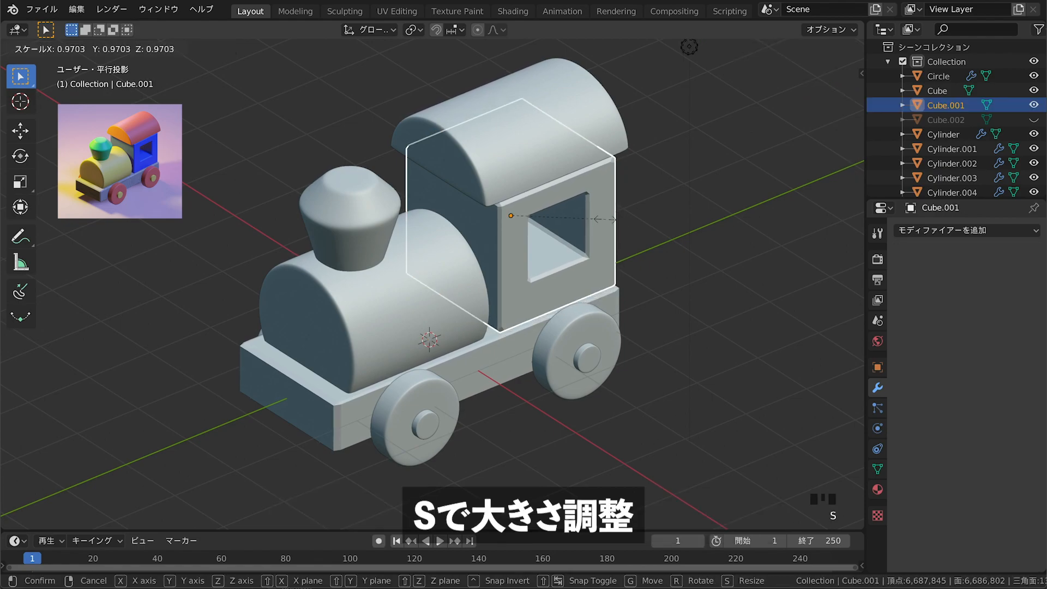
click(610, 227)
key(KP_3)
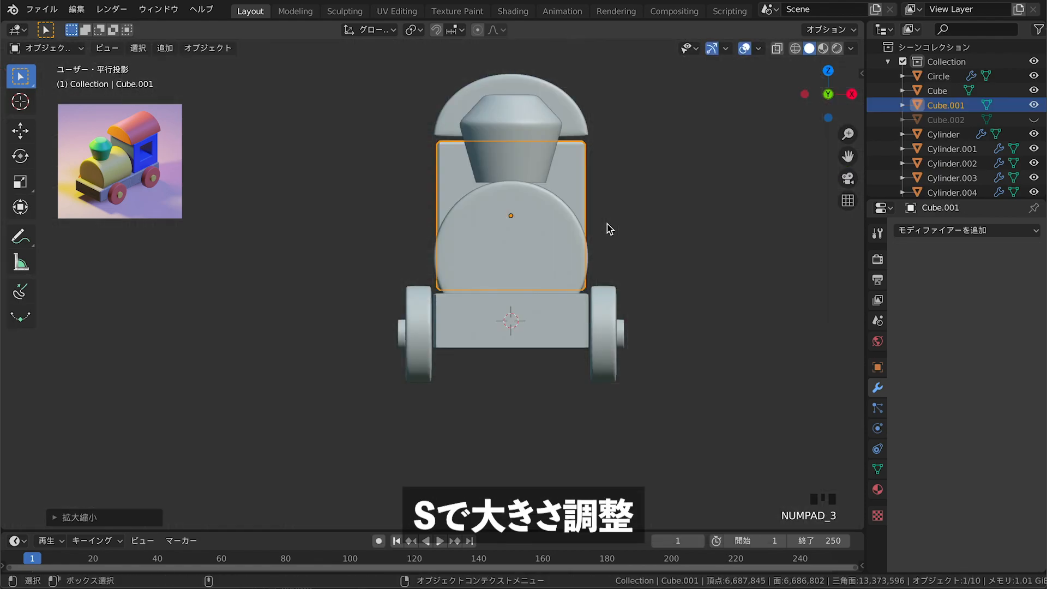
scroll(612, 198, up, 4)
key(g)
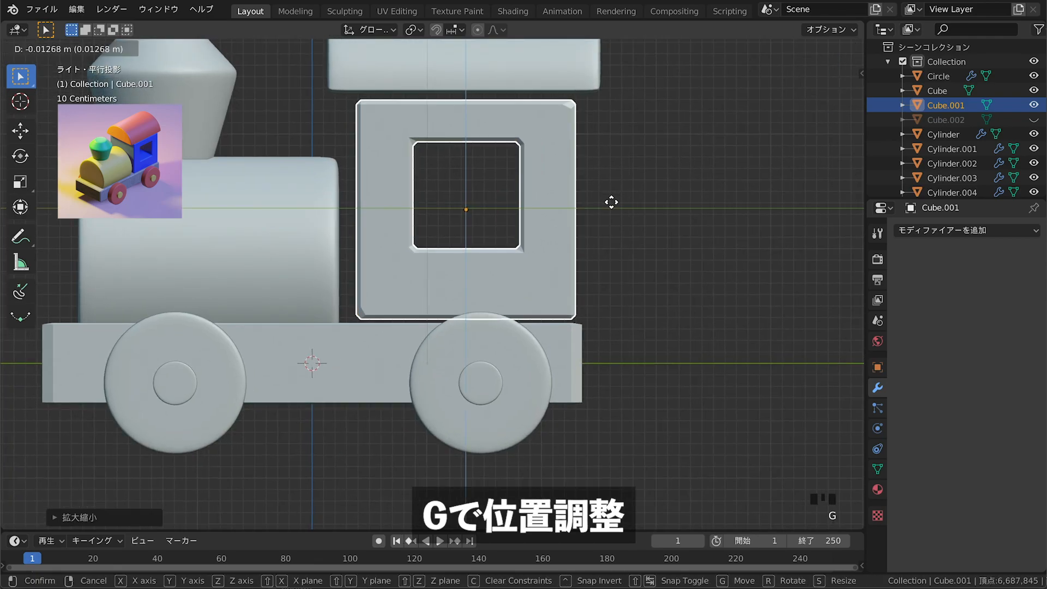
click(613, 204)
Lower the roof about 0.05 m onto the cab and clear the selection
click(572, 101)
key(g)
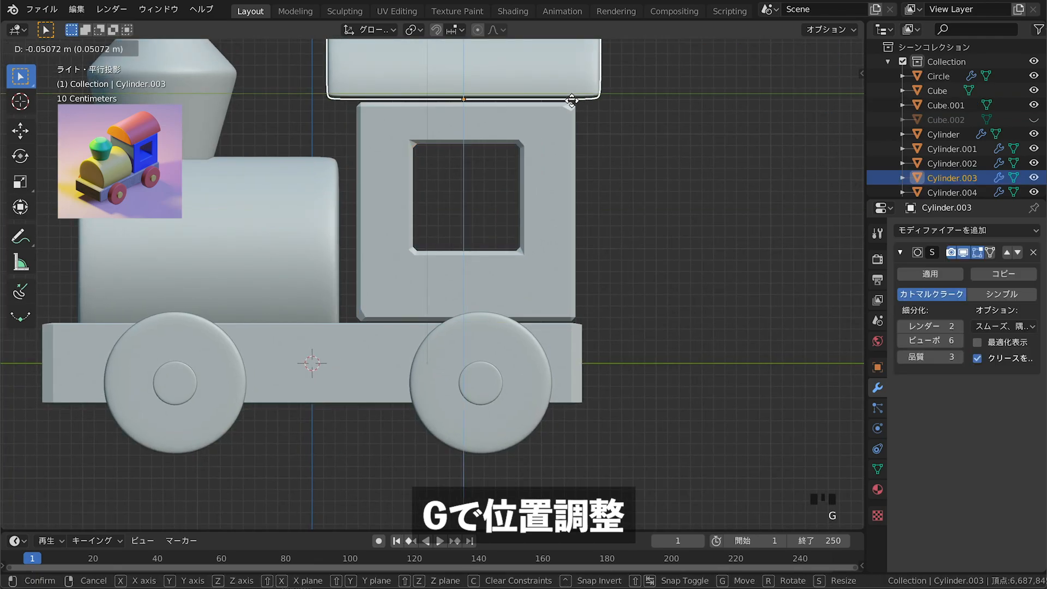
click(571, 100)
shift+drag(657, 241, 664, 209)
click(658, 220)
shift+right_drag(640, 246, 634, 256)
shift+drag(631, 255, 581, 255)
click(693, 244)
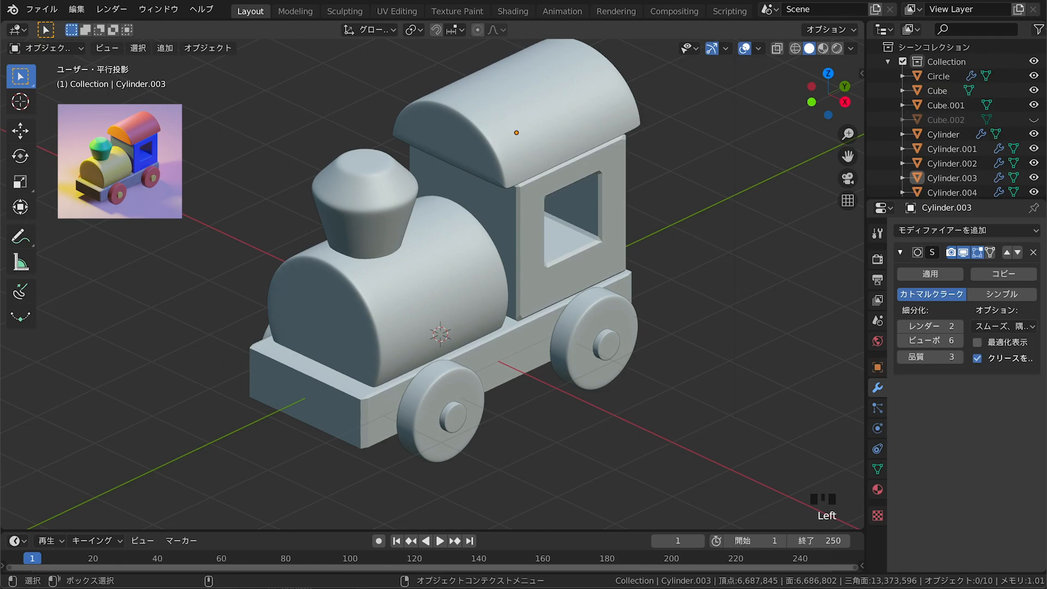
Add a mesh plane as the ground and scale it by 100
key(shift+a)
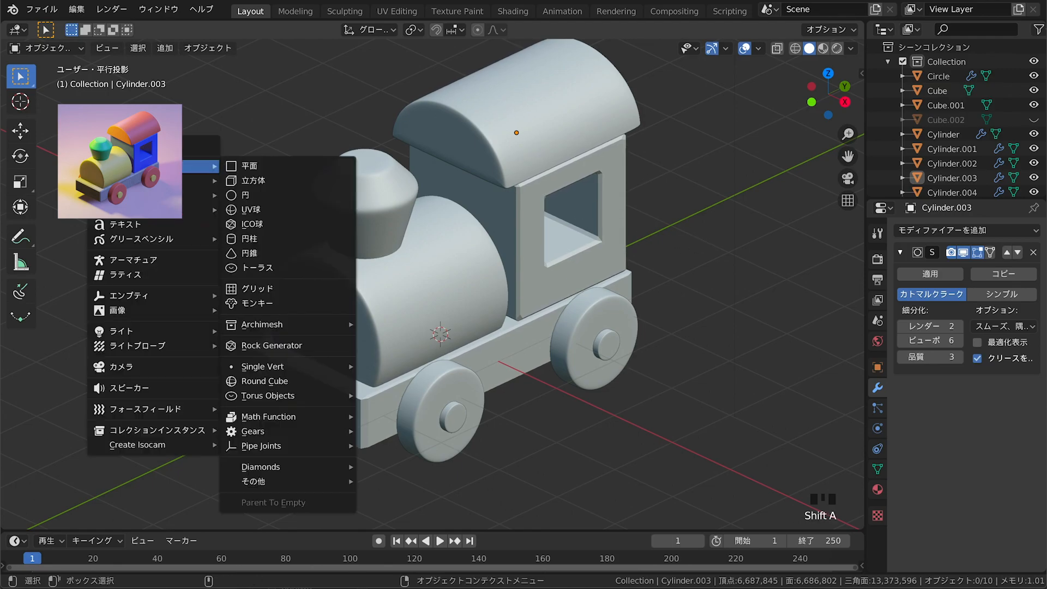
click(724, 268)
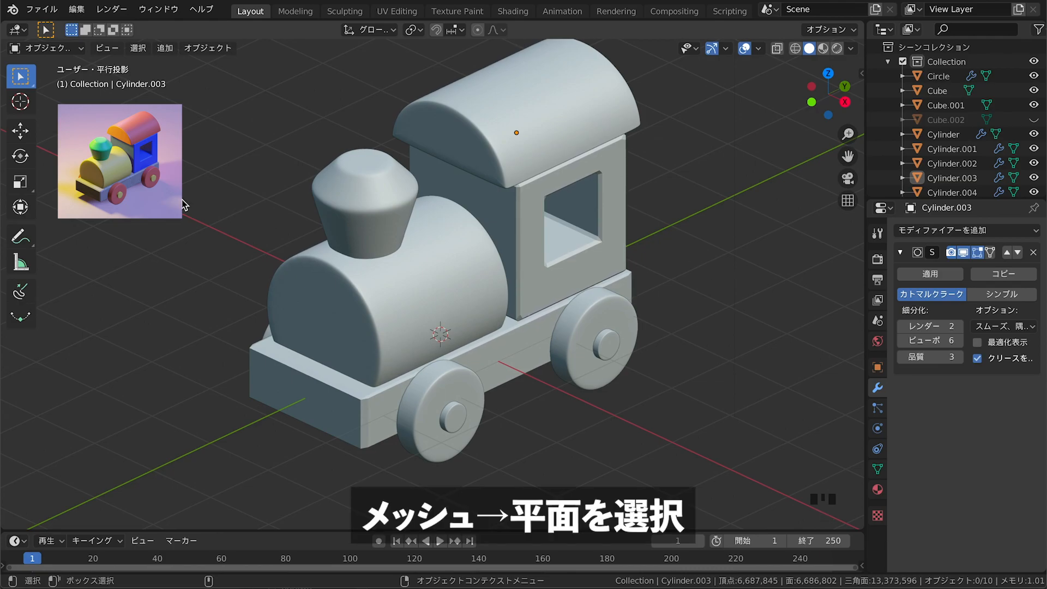
key(shift+a)
mouse_move(191, 199)
click(283, 199)
text(s)
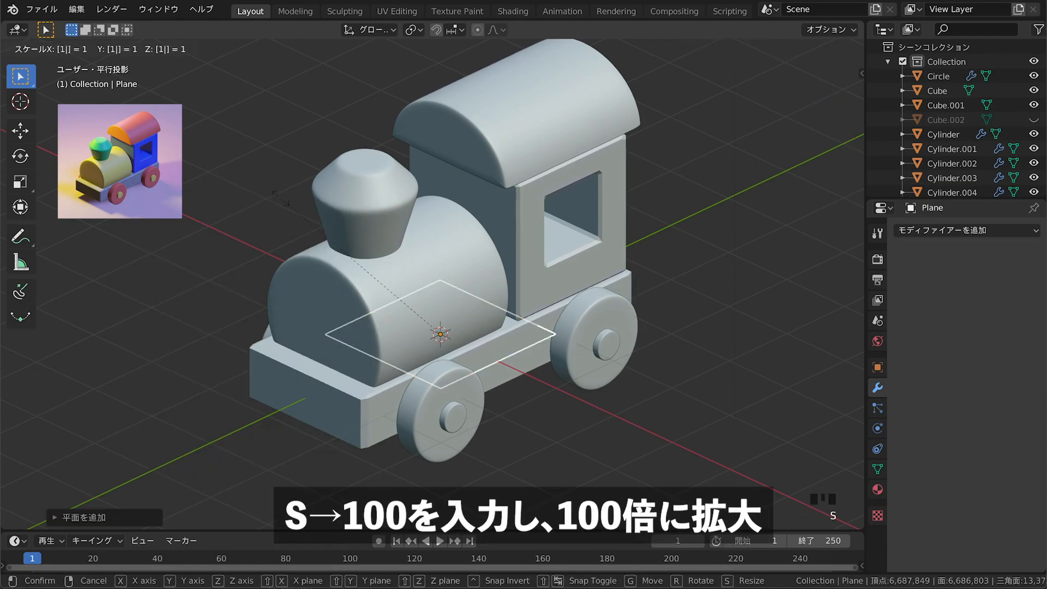
text(100)
key(Return)
Move the ground plane down along Z to the underside of the wheels
key(g)
key(z)
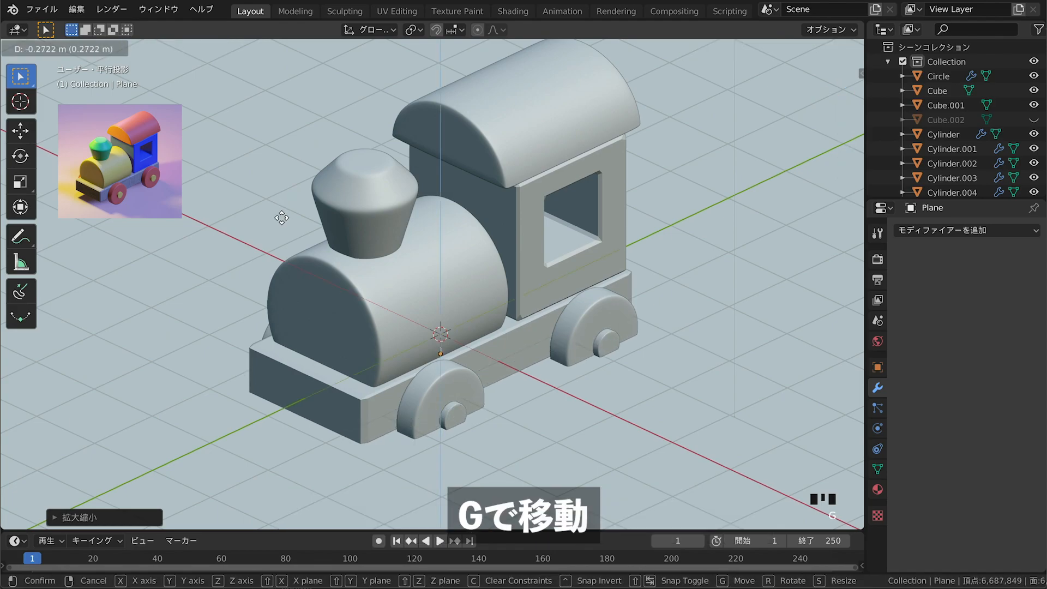
click(279, 254)
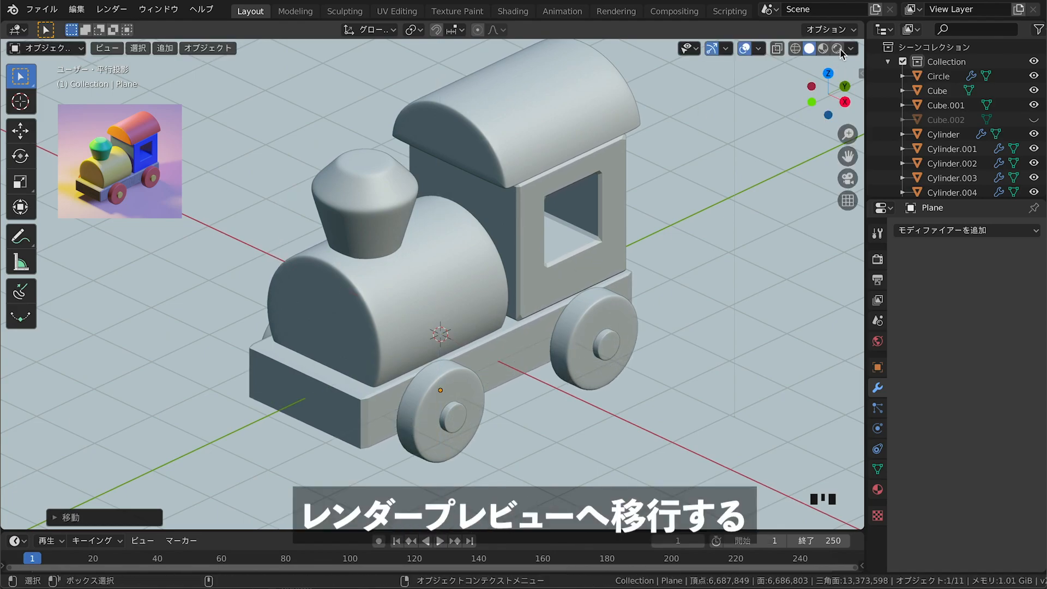
Switch the viewport to Rendered shading and split it into two similar halves, with the second view in Solid shading
click(836, 49)
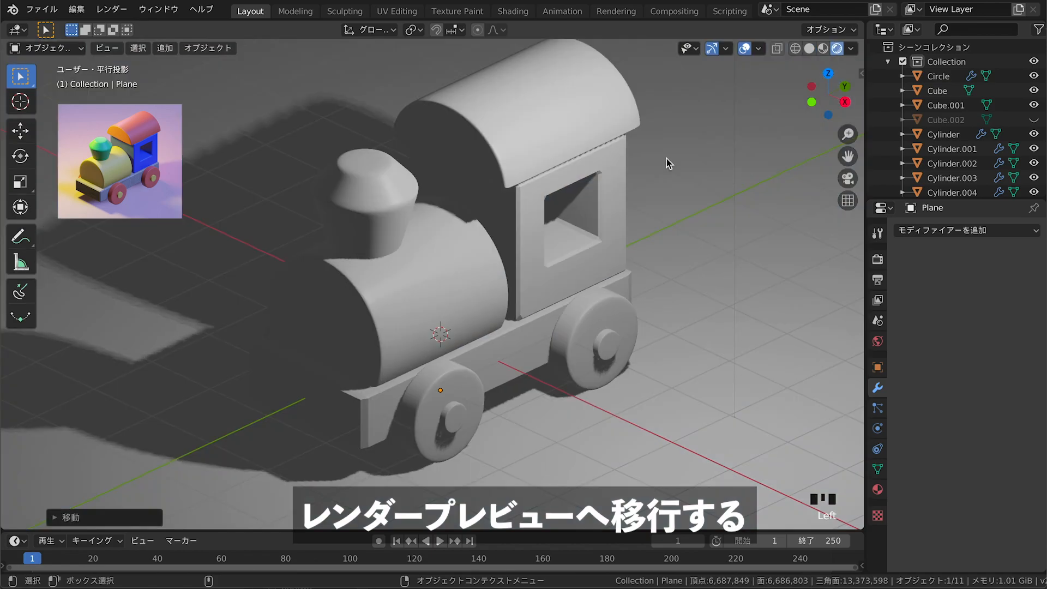
scroll(671, 207, down, 4)
shift+middle_drag(671, 215, 345, 283)
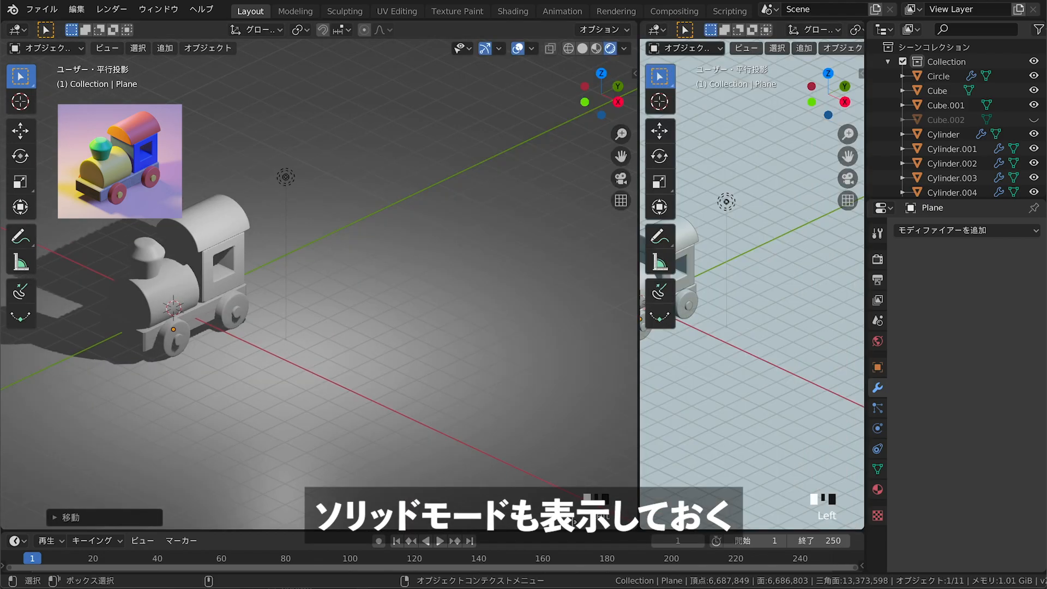
mouse_move(643, 525)
mouse_down()
mouse_move(436, 525)
mouse_move(468, 524)
mouse_move(456, 524)
mouse_up()
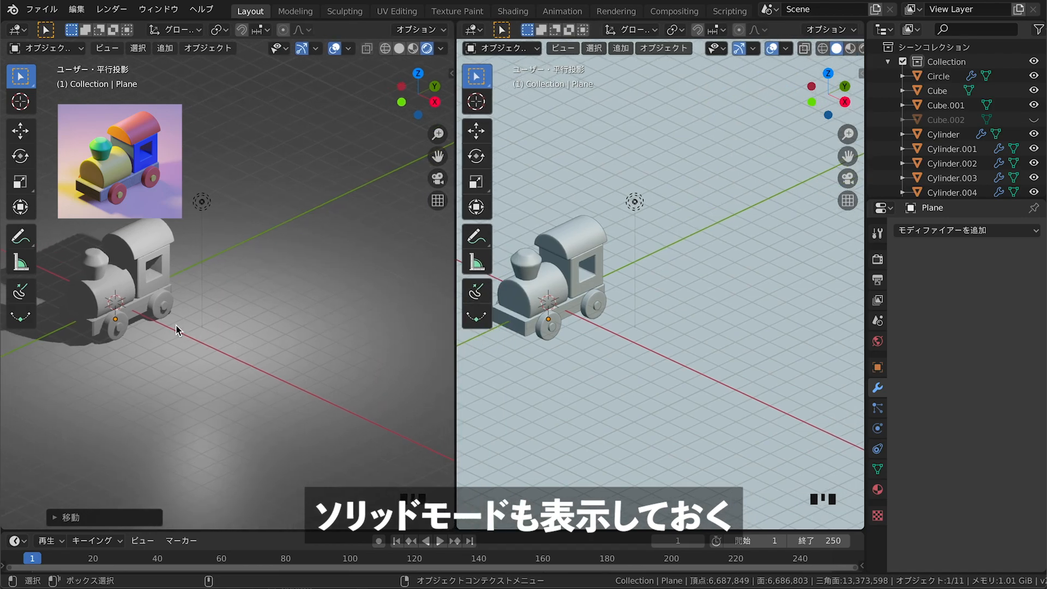
scroll(180, 252, up, 2)
shift+middle_drag(168, 263, 309, 263)
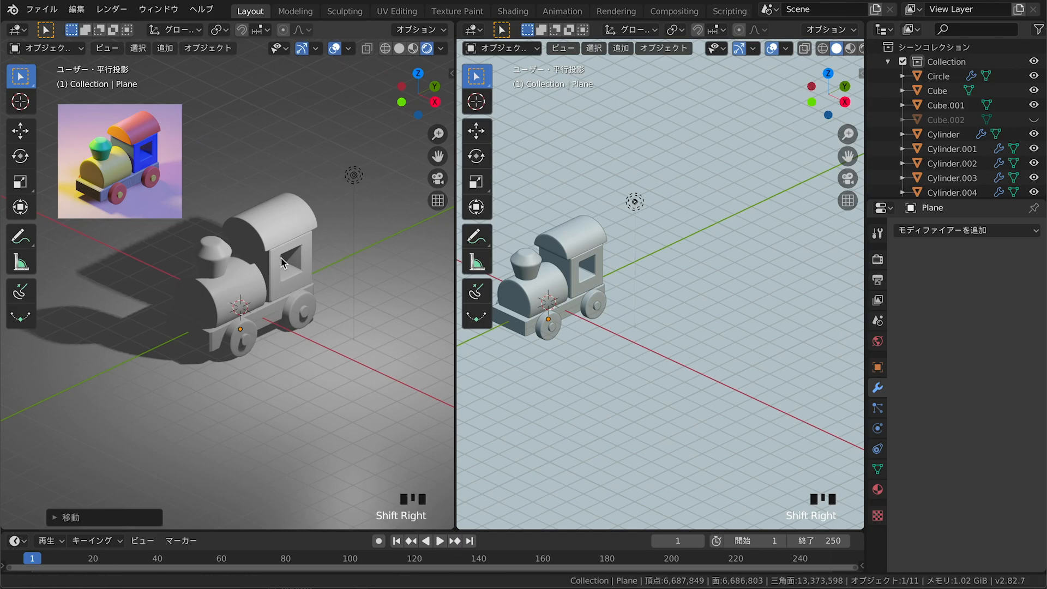
scroll(282, 250, up, 3)
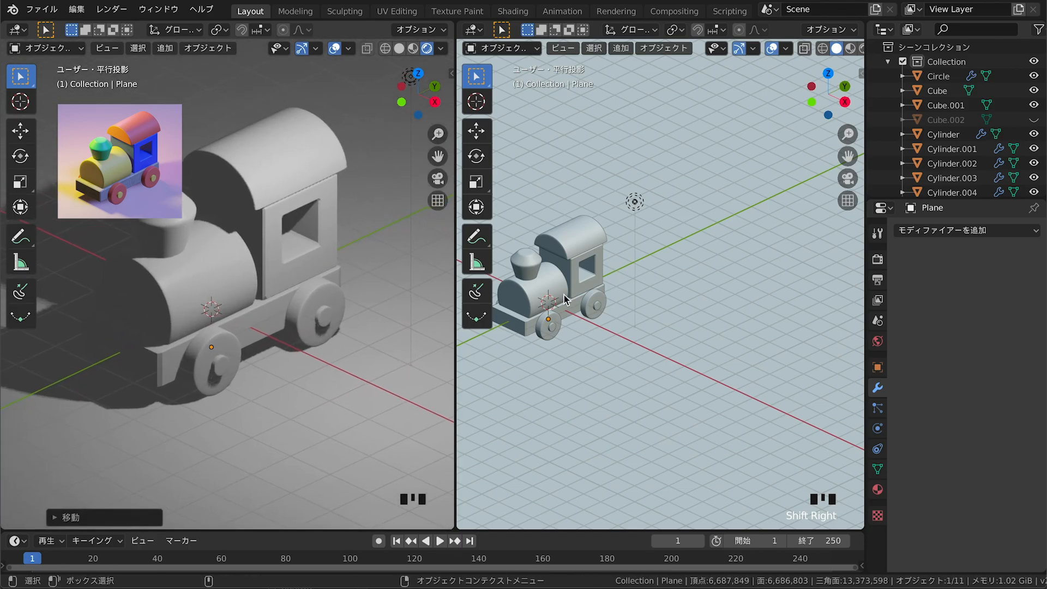
Give the cab roof a new material with an orange base color of H 0.043, S 0.705, V 0.906
shift+middle_drag(571, 295, 634, 296)
scroll(621, 224, up, 3)
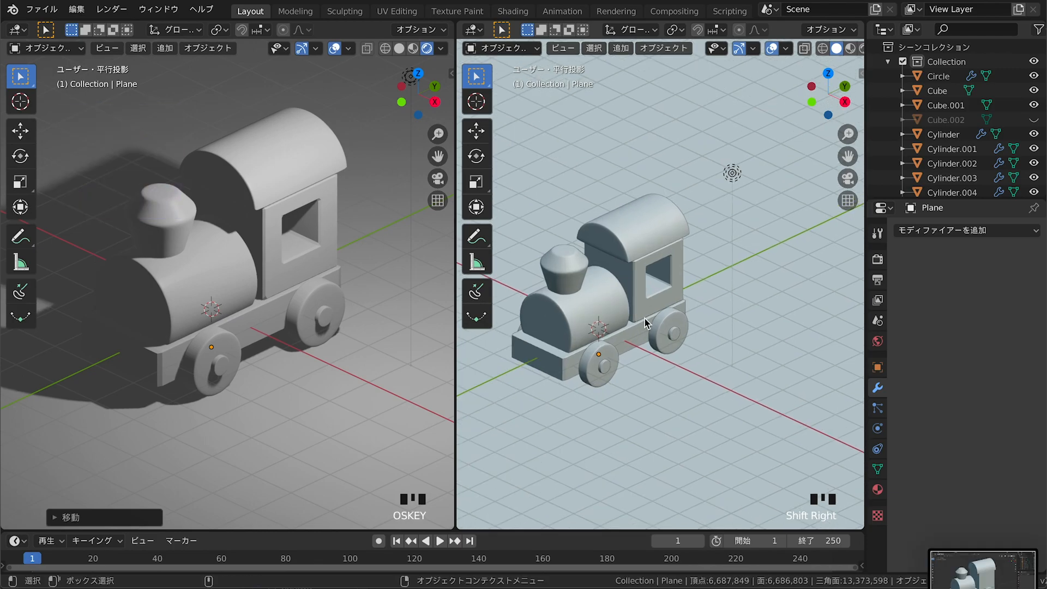
scroll(649, 292, up, 1)
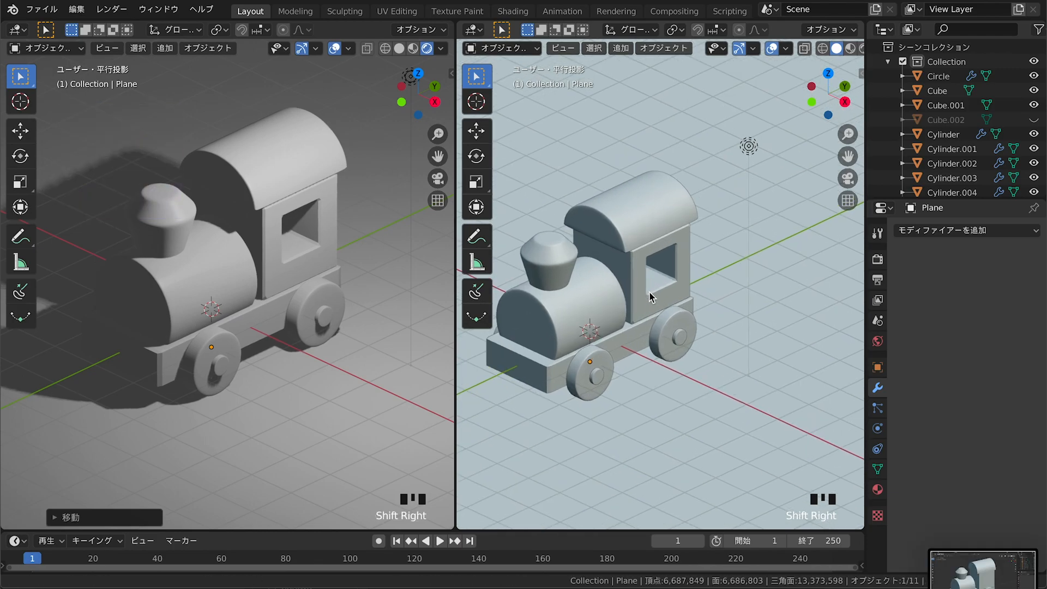
scroll(657, 304, up, 2)
shift+middle_drag(709, 325, 720, 357)
scroll(718, 376, down, 2)
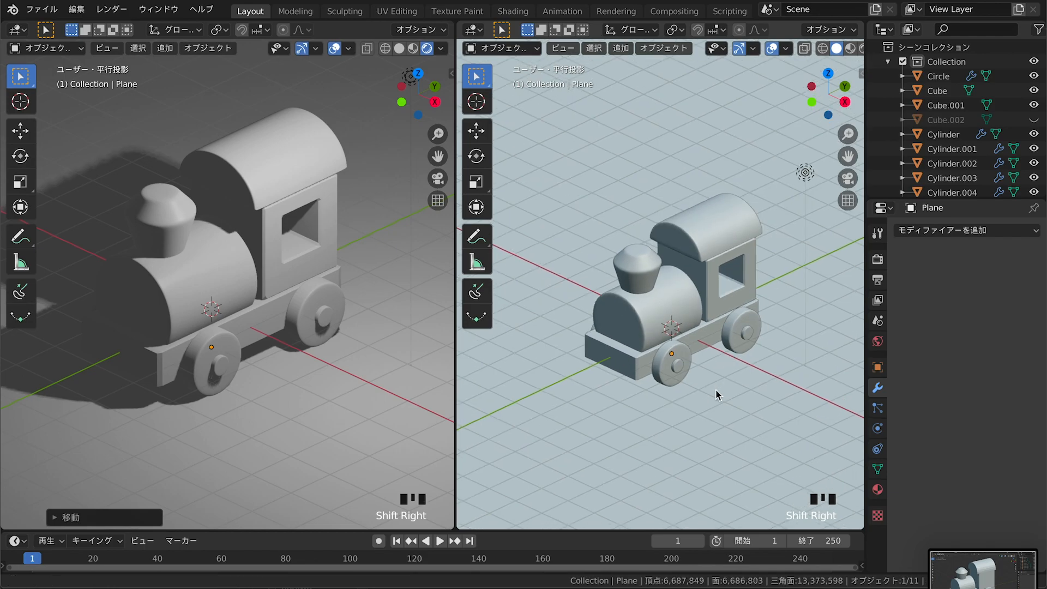
click(800, 181)
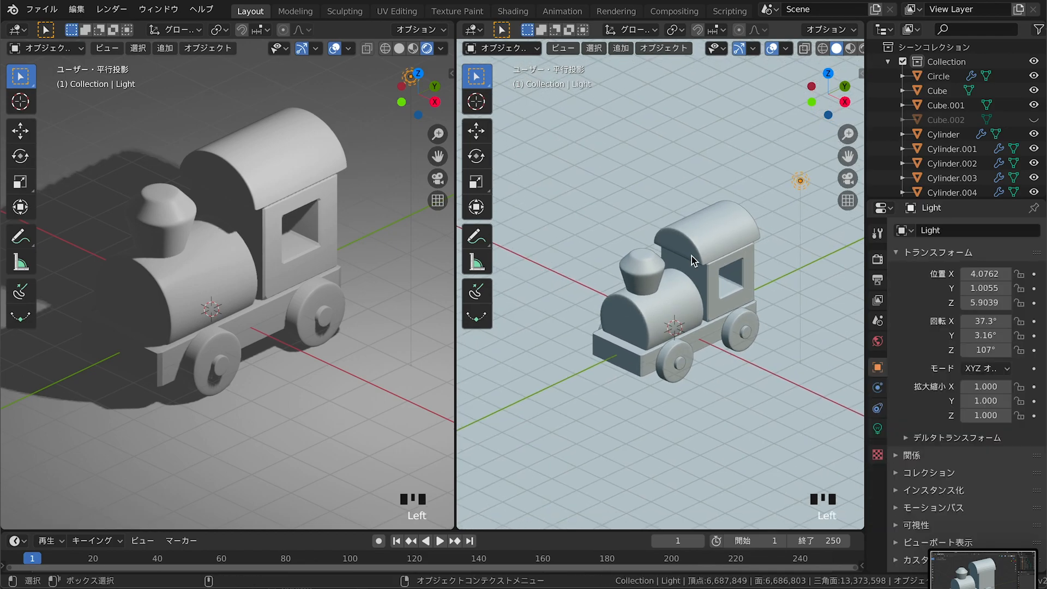
click(694, 243)
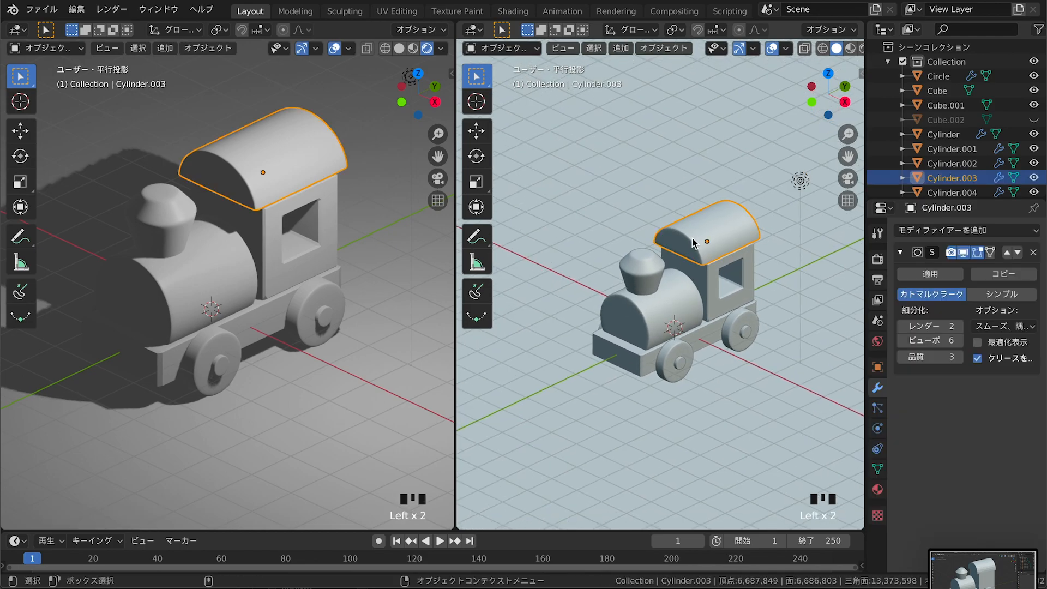
click(877, 489)
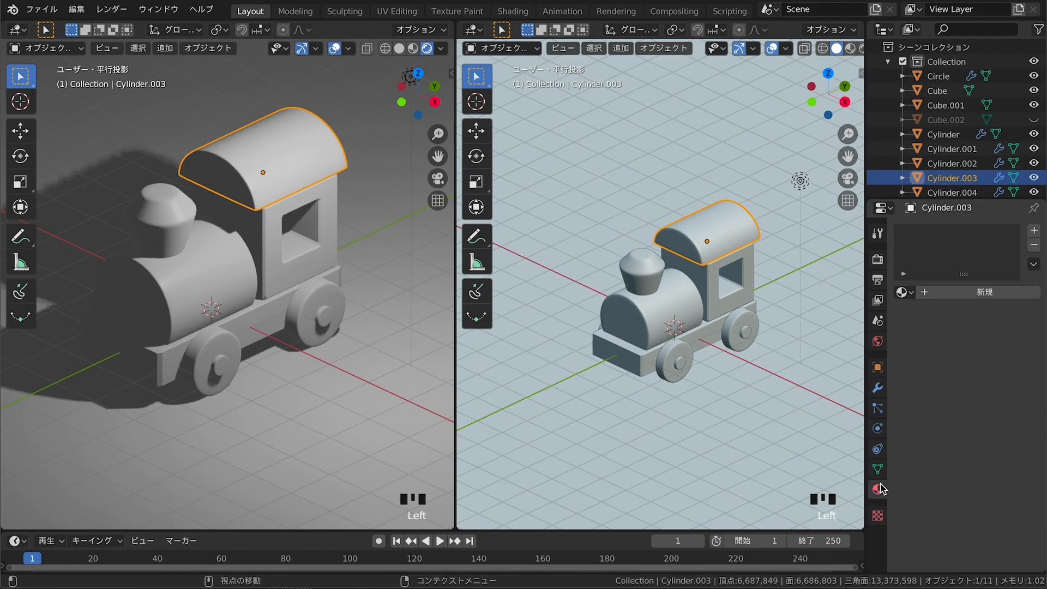
click(725, 434)
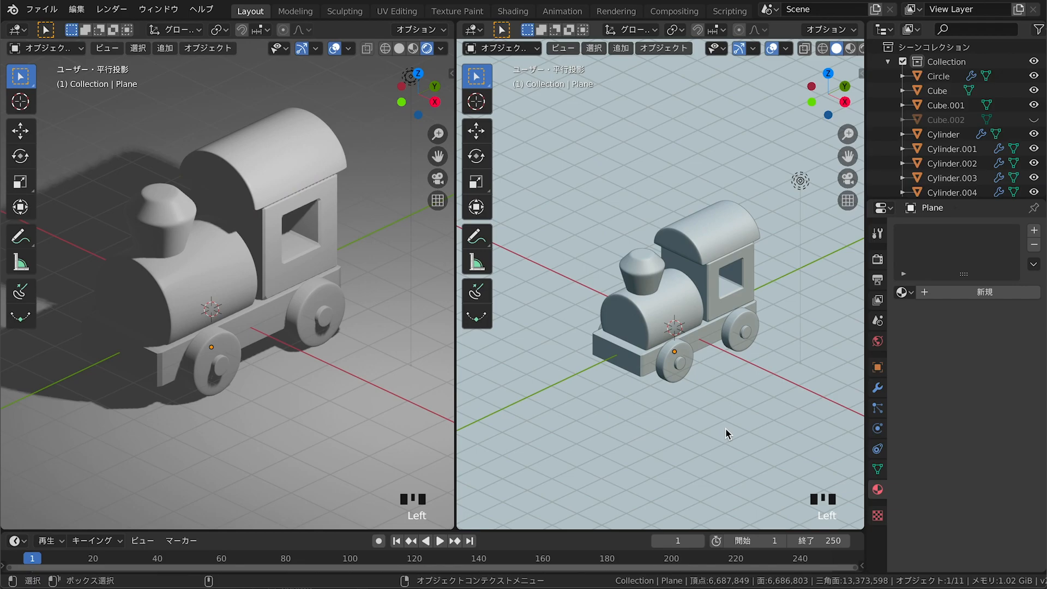
key(ctrl+z)
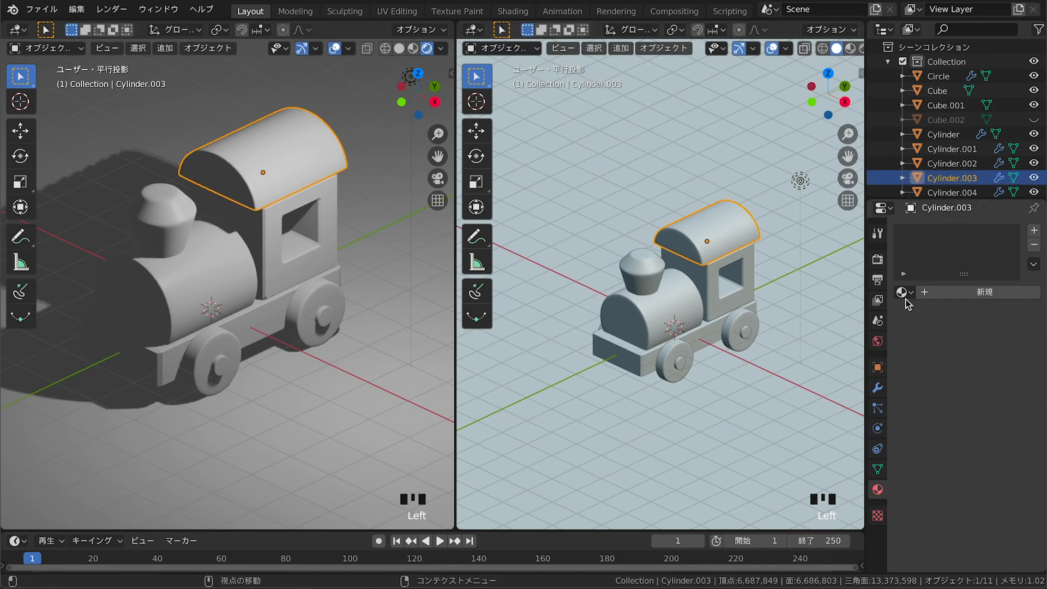
click(959, 294)
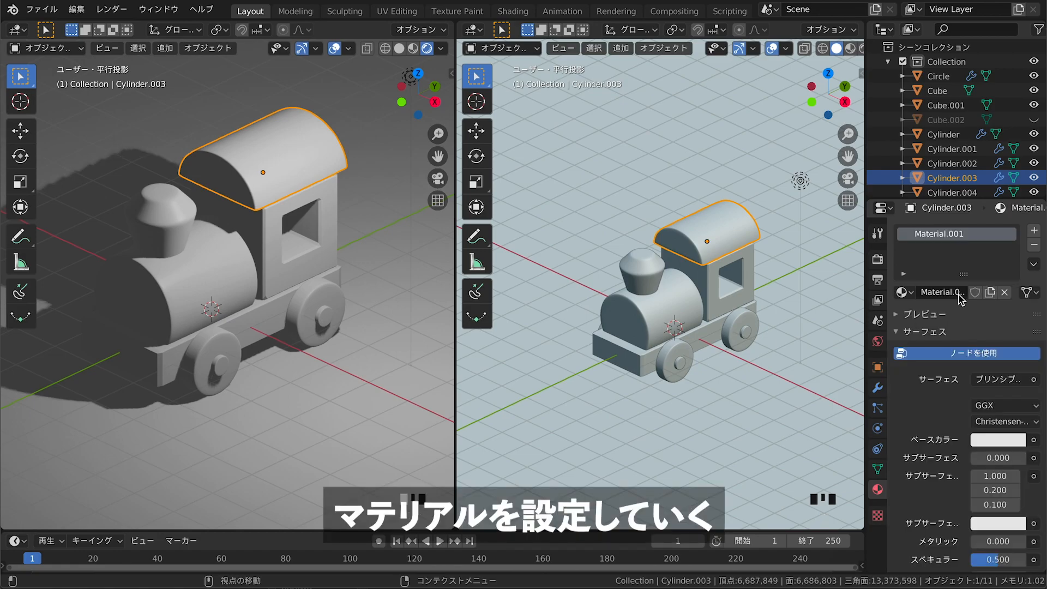
click(991, 442)
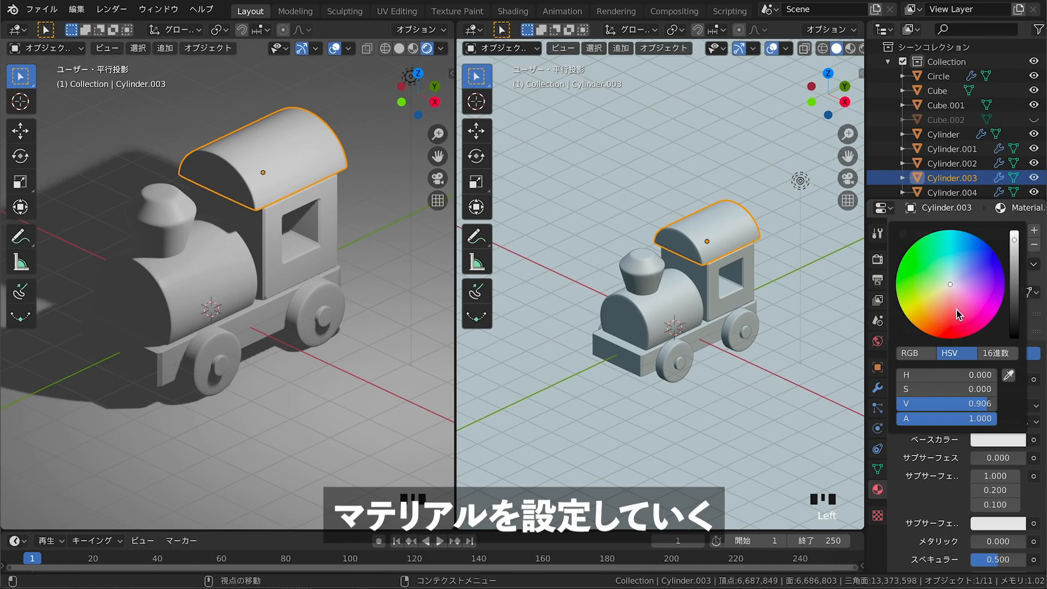
key(Escape)
click(997, 440)
click(943, 314)
click(940, 322)
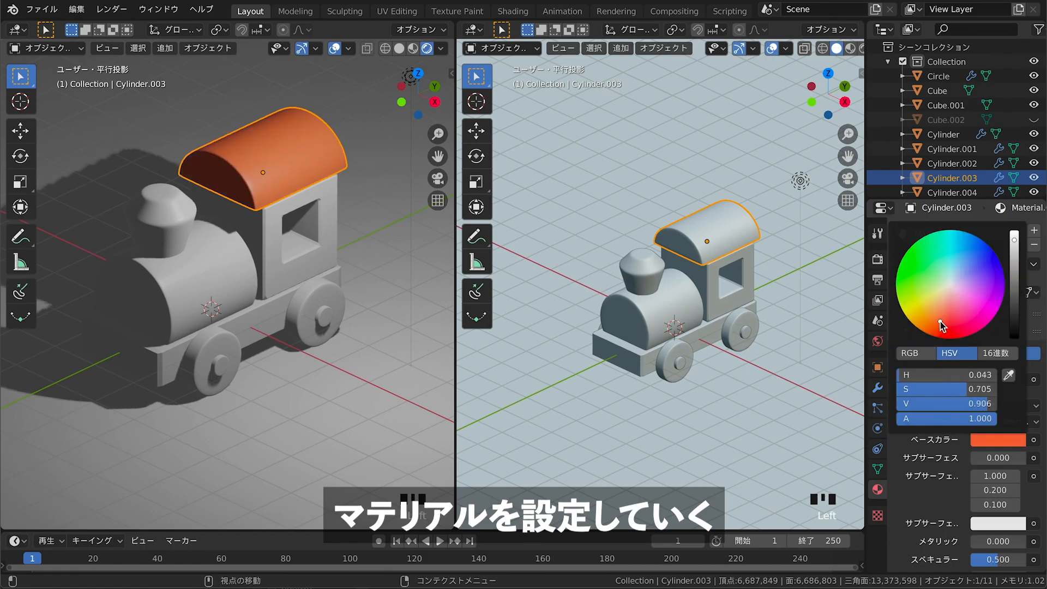
Give the cab body a new material with a blue base color of H 0.646, S 0.656, V 0.906
click(713, 298)
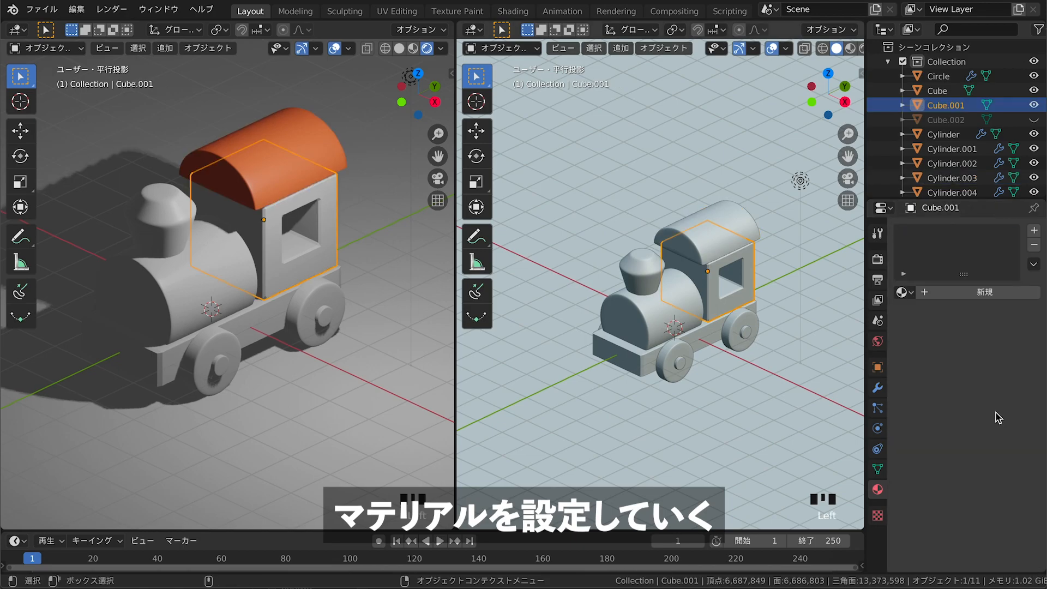
click(990, 295)
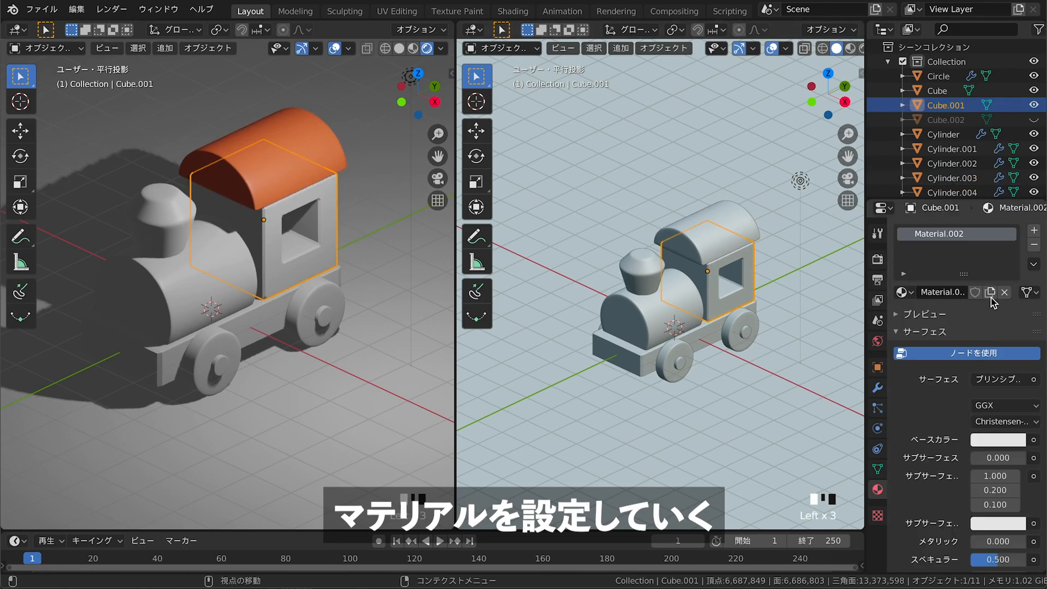
click(998, 440)
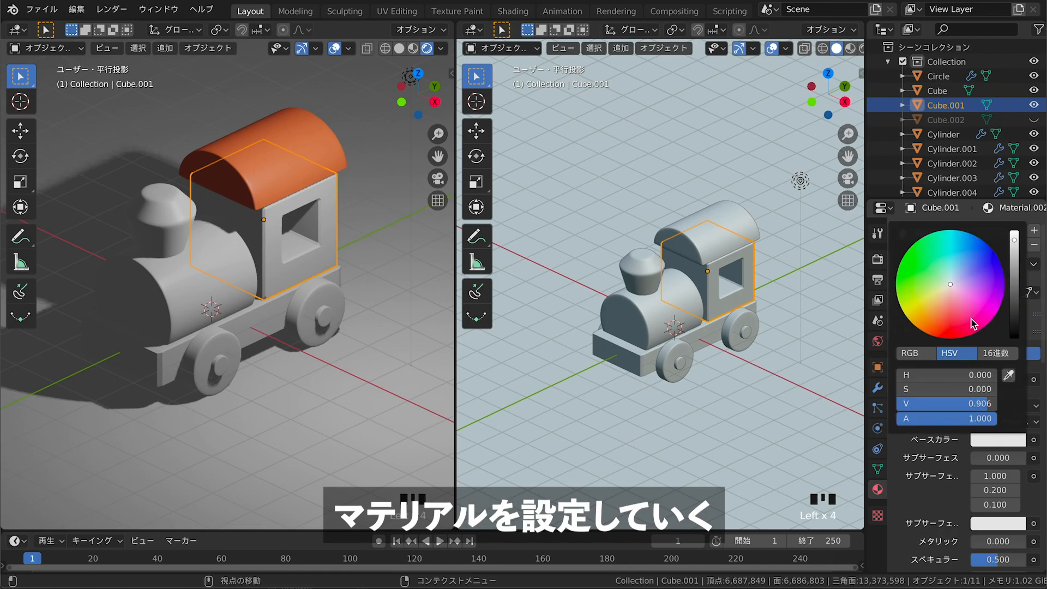
click(982, 268)
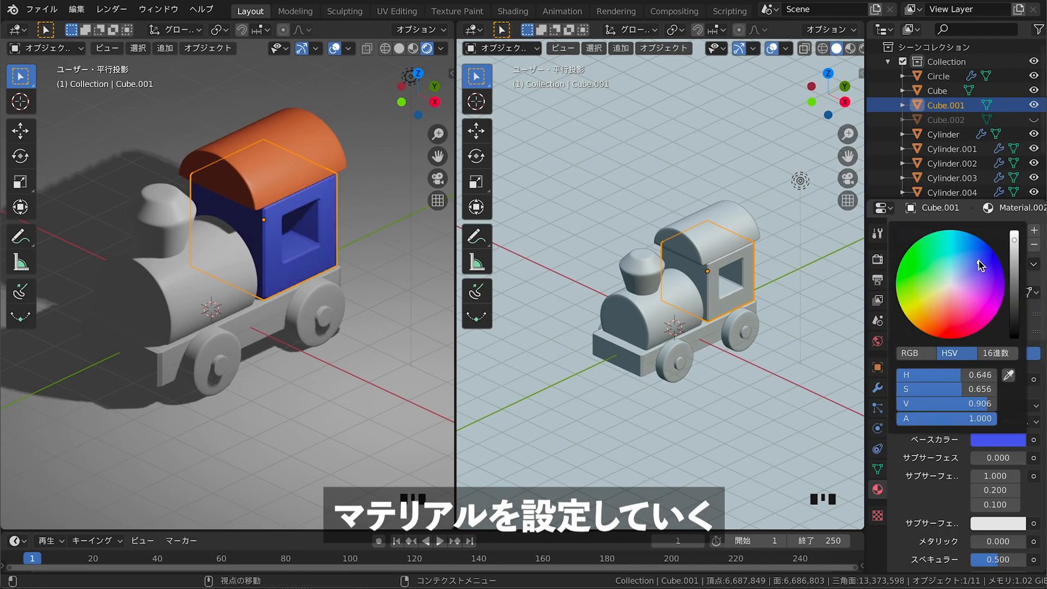
Give the boiler cylinder a new material with a yellow base color of H 0.130, S 0.660, V 0.906
click(652, 307)
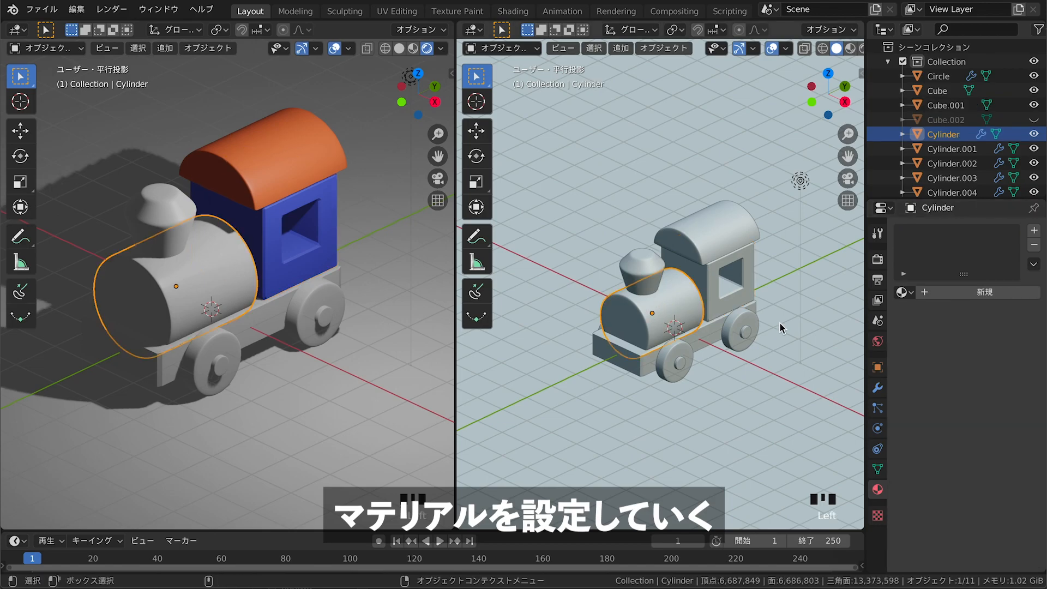
click(949, 288)
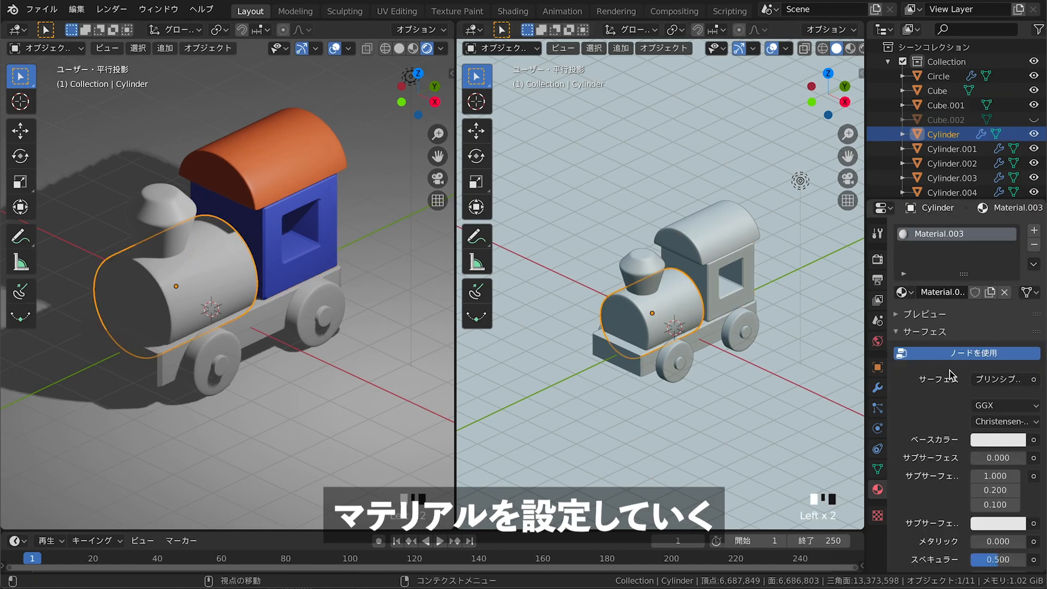
click(997, 439)
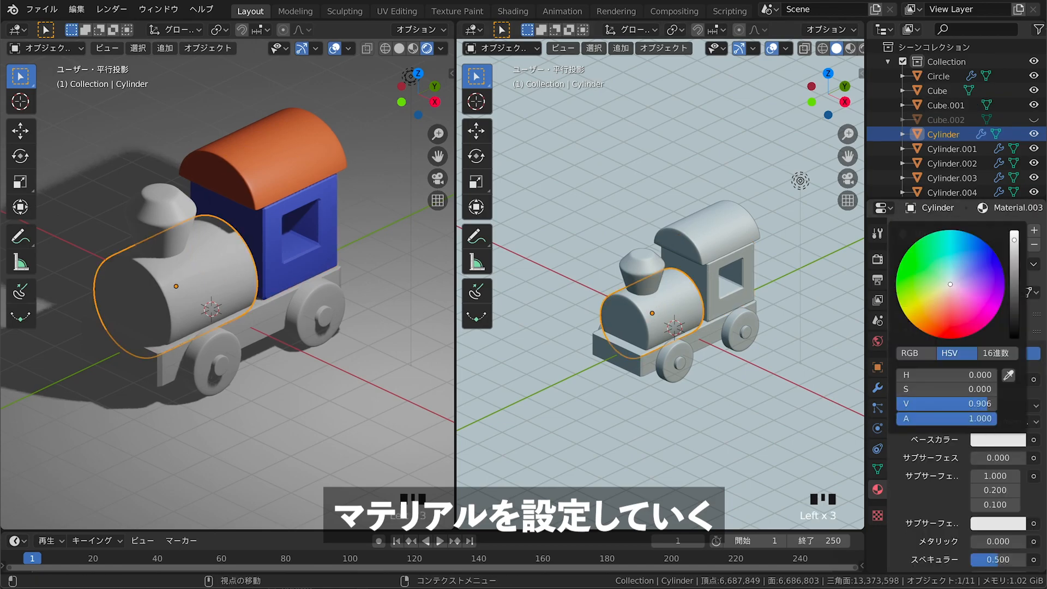
click(925, 298)
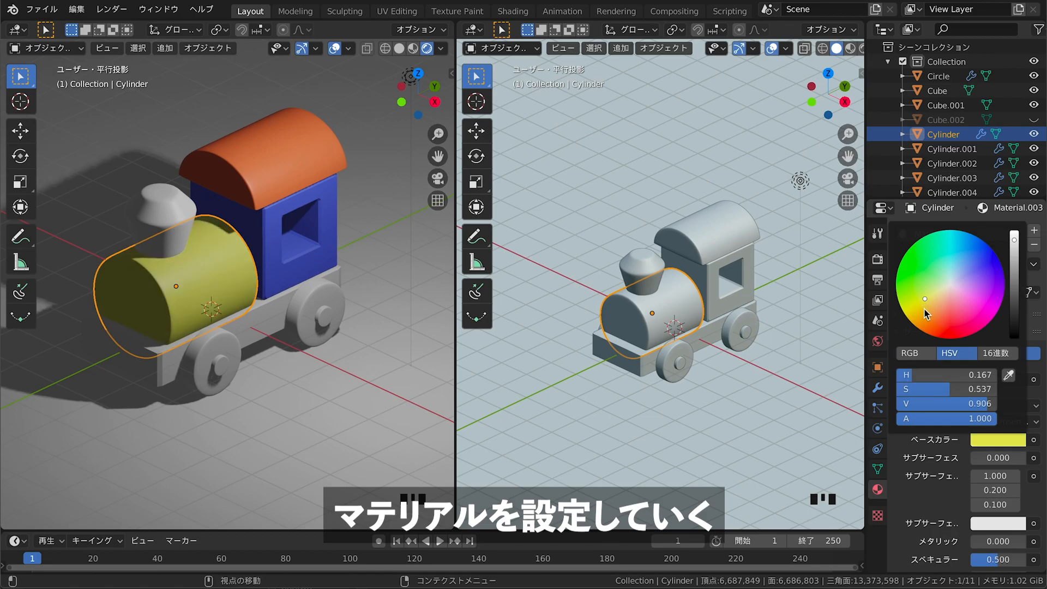
click(925, 314)
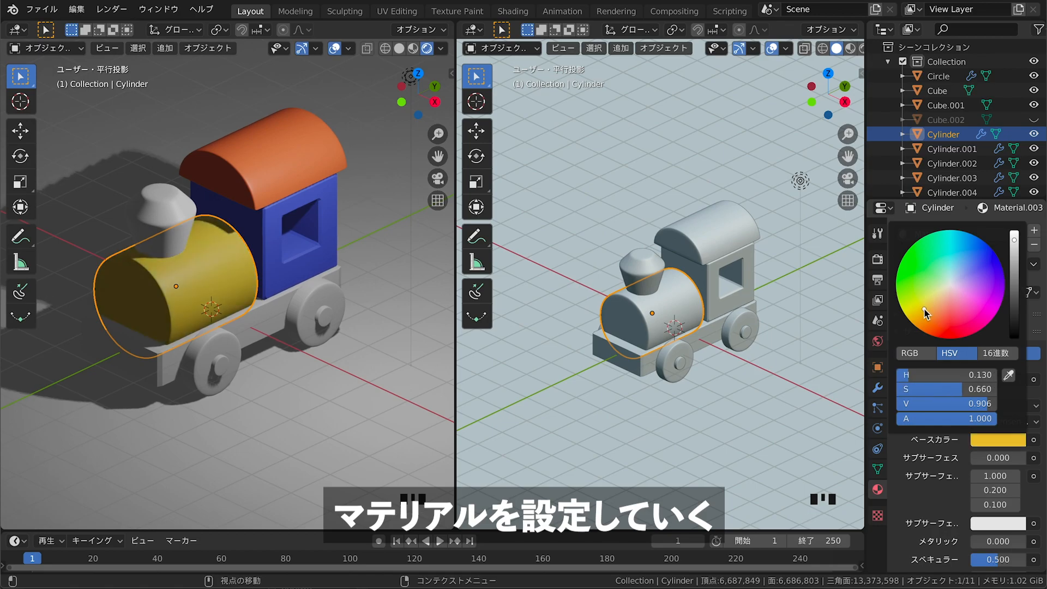
Give the chimney a new material with a green base color of H 0.387, S 0.738, V 0.780
click(640, 271)
click(970, 295)
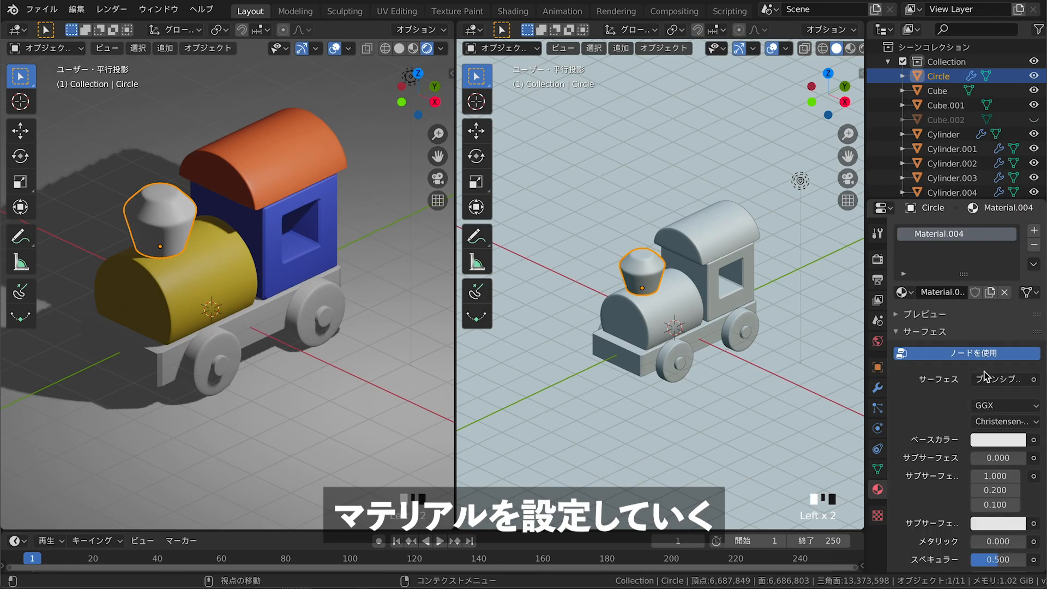
click(995, 440)
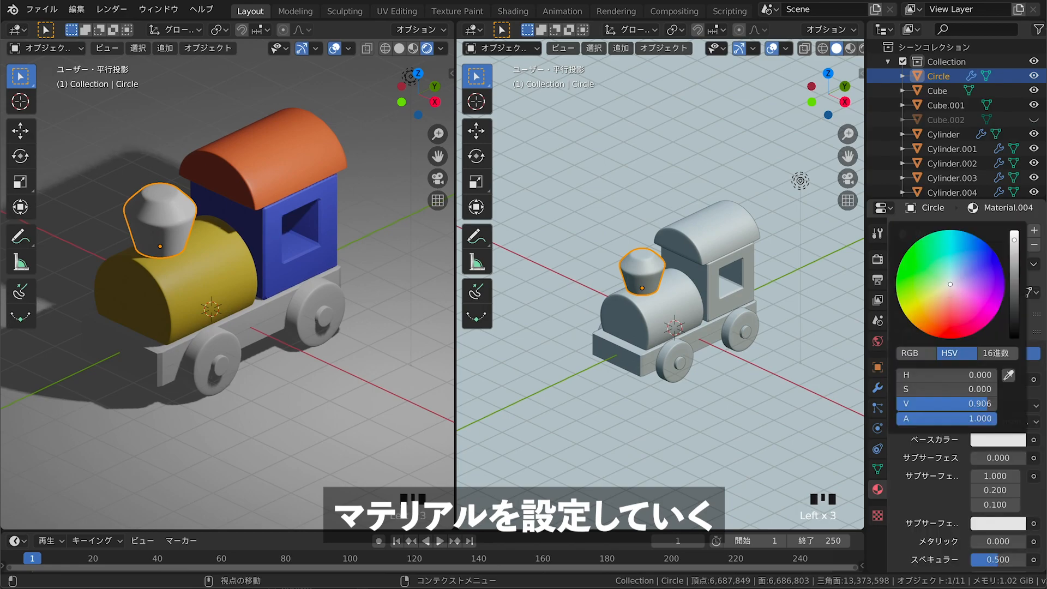
click(919, 256)
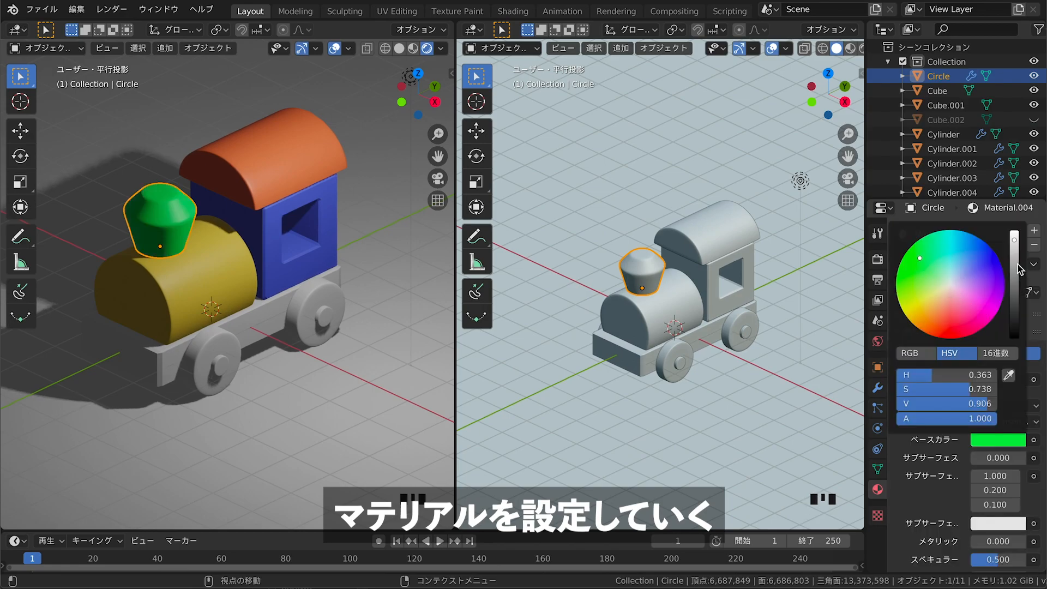
click(913, 267)
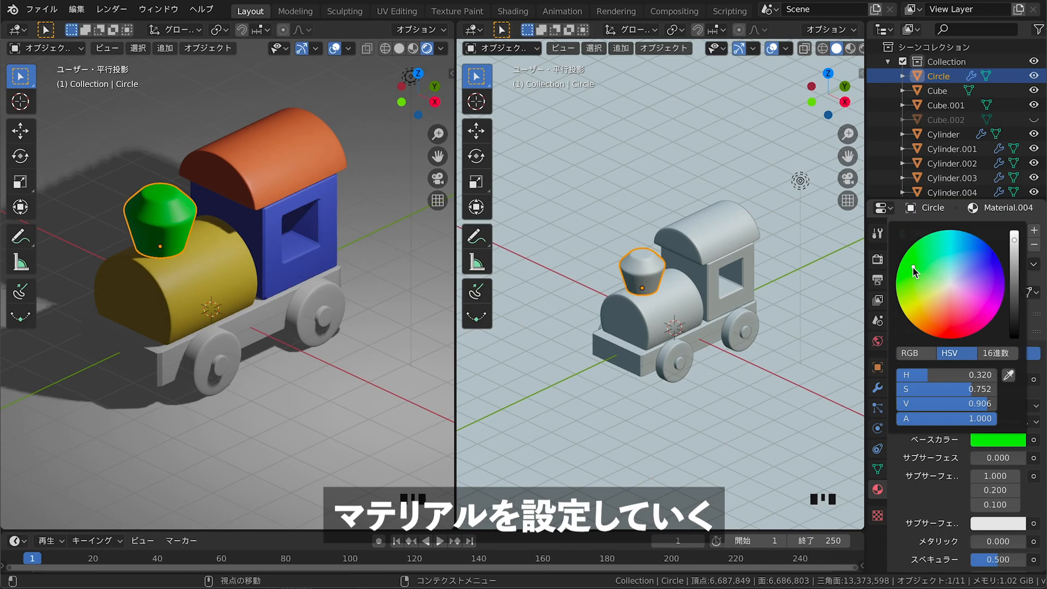
click(923, 253)
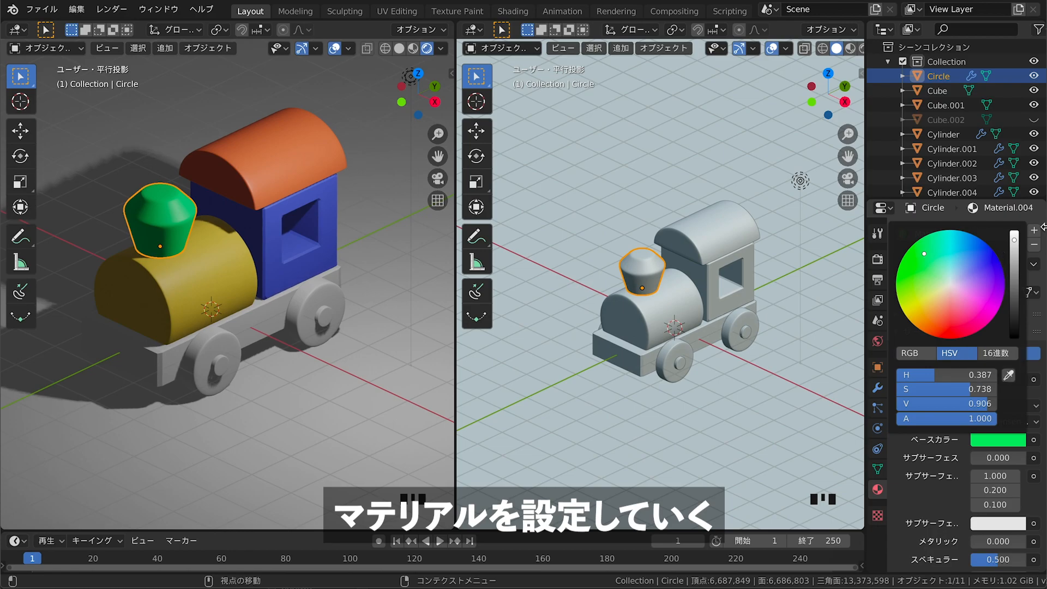
click(998, 439)
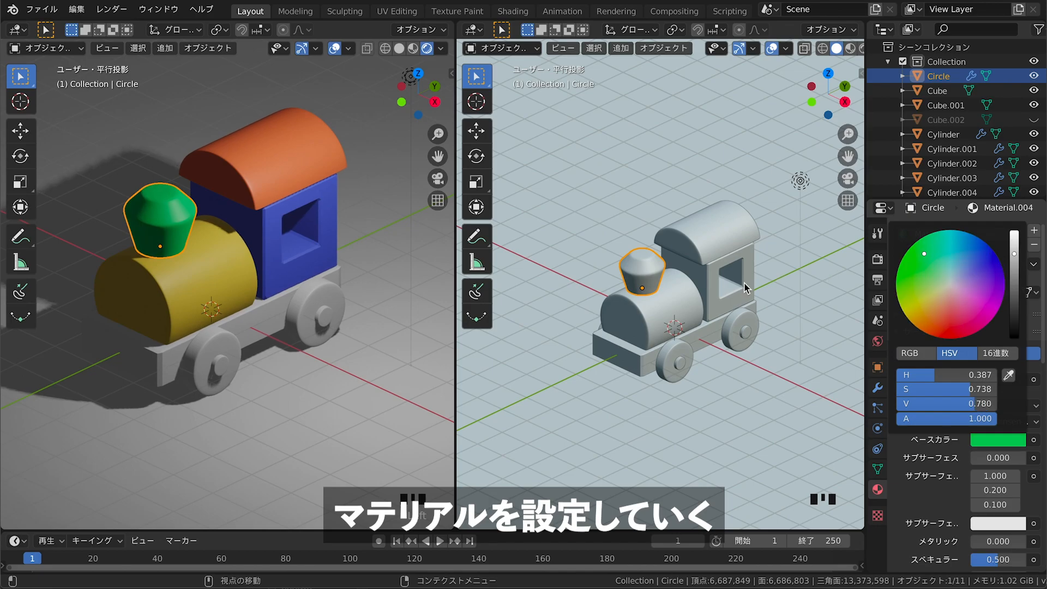
Assign the roof's orange Material.001 to the front wheels and the rear wheels
click(652, 361)
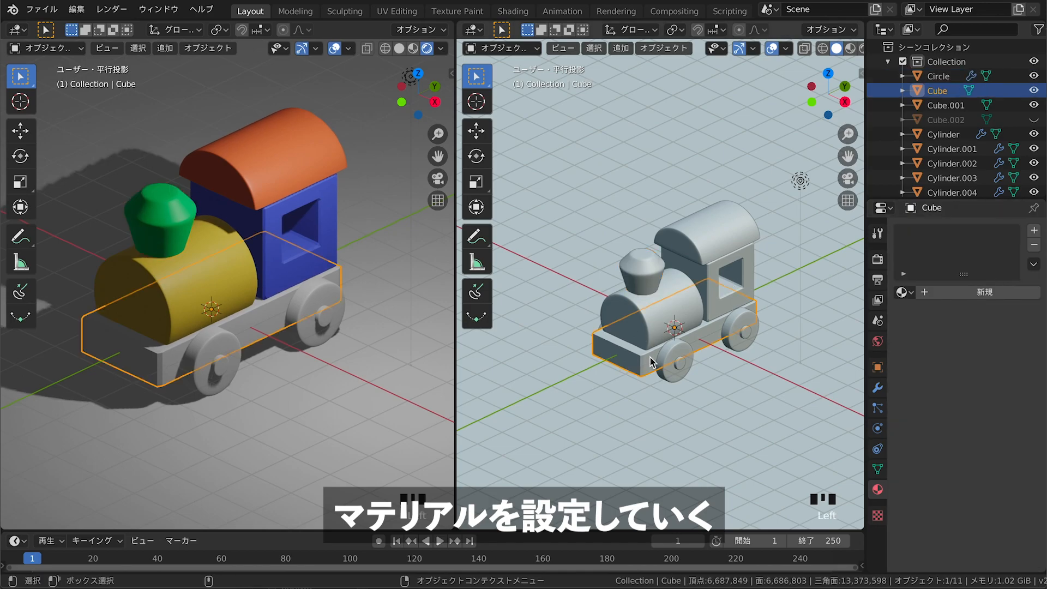
click(674, 376)
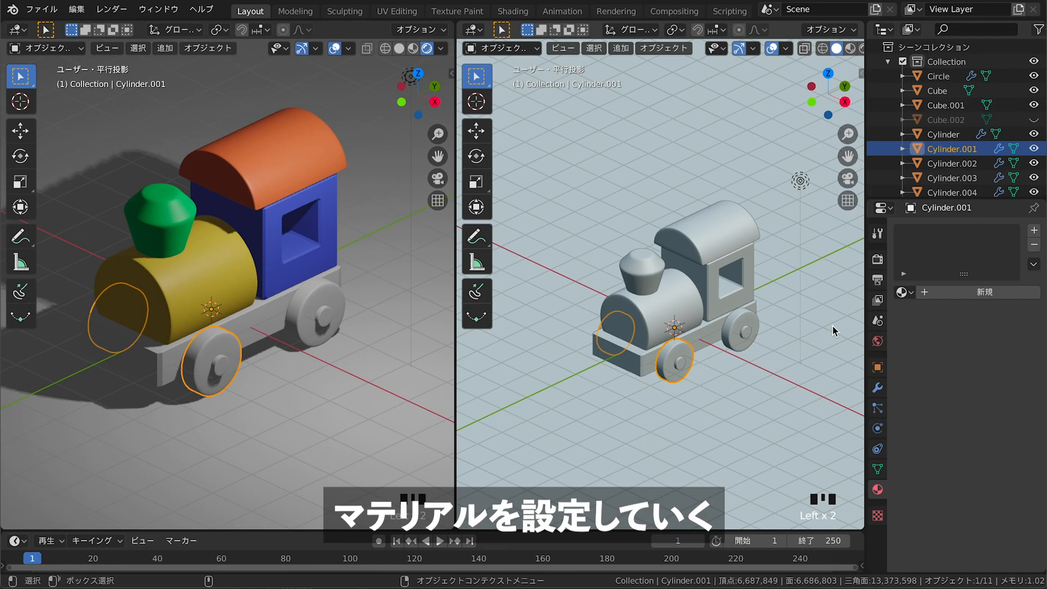
click(946, 292)
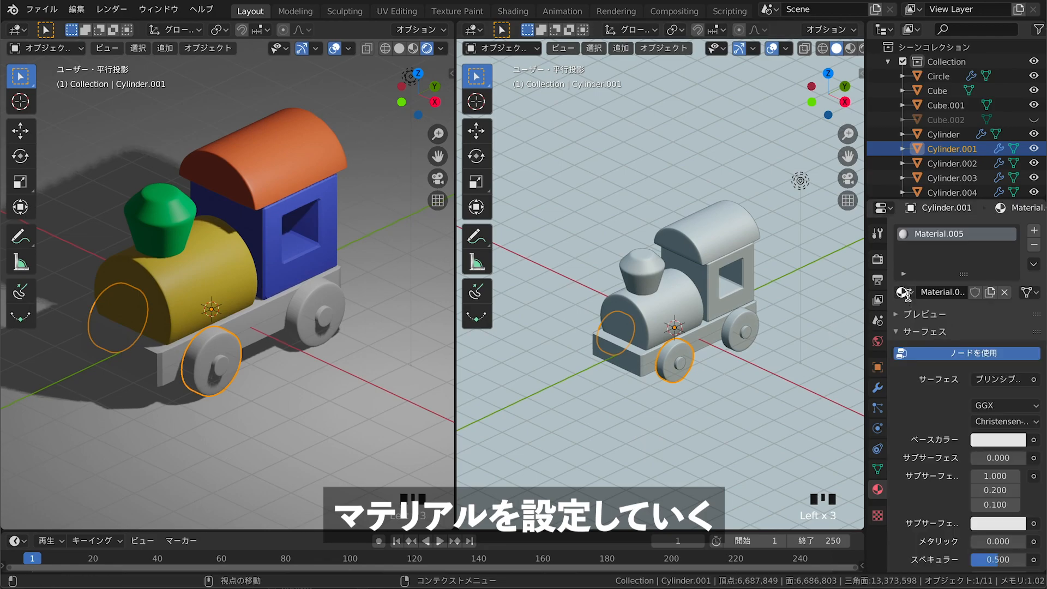
click(904, 294)
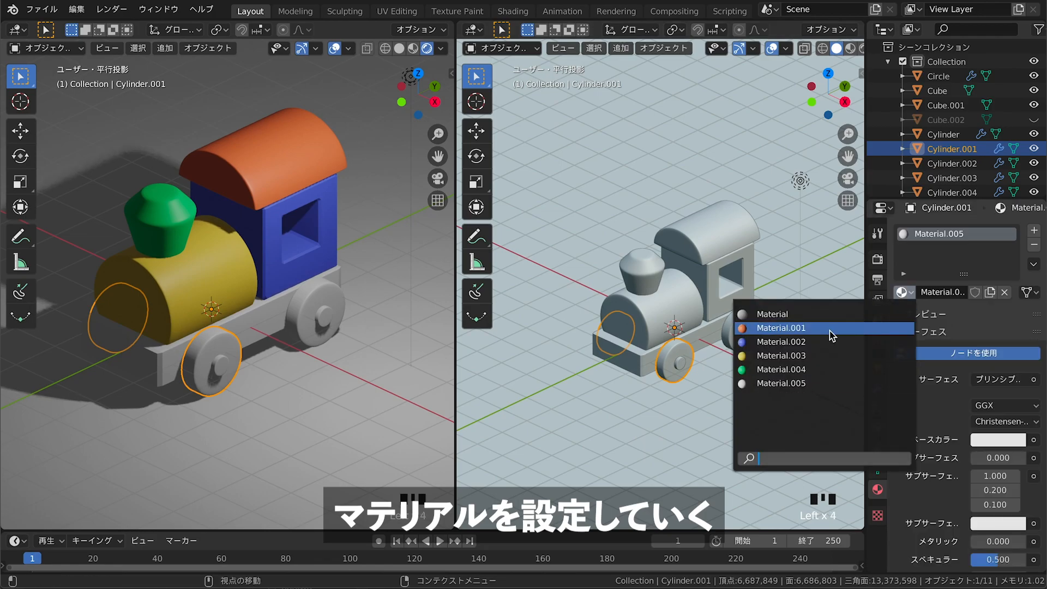
click(829, 331)
click(746, 323)
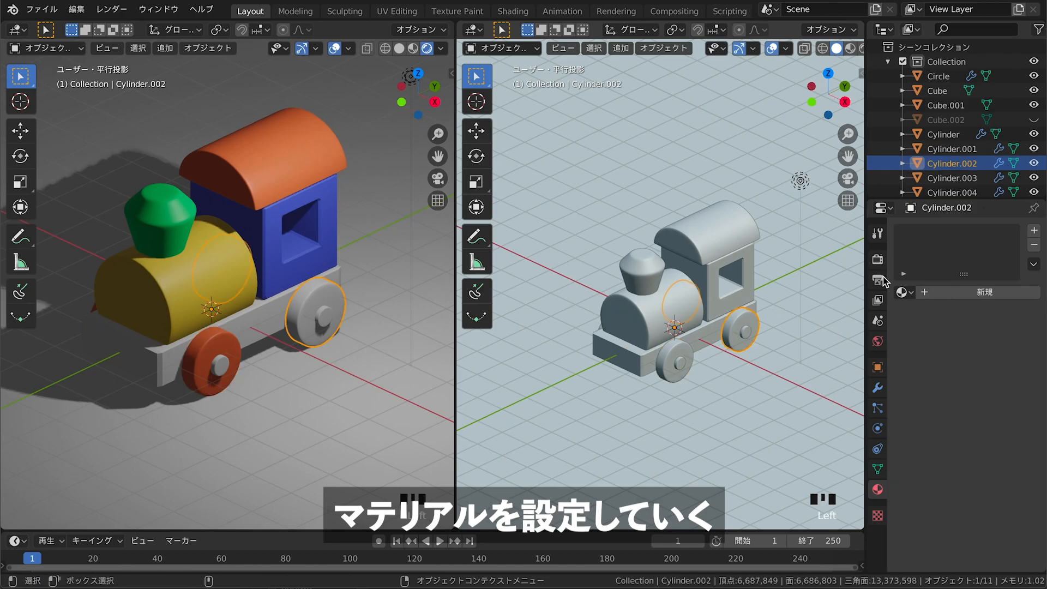
click(904, 293)
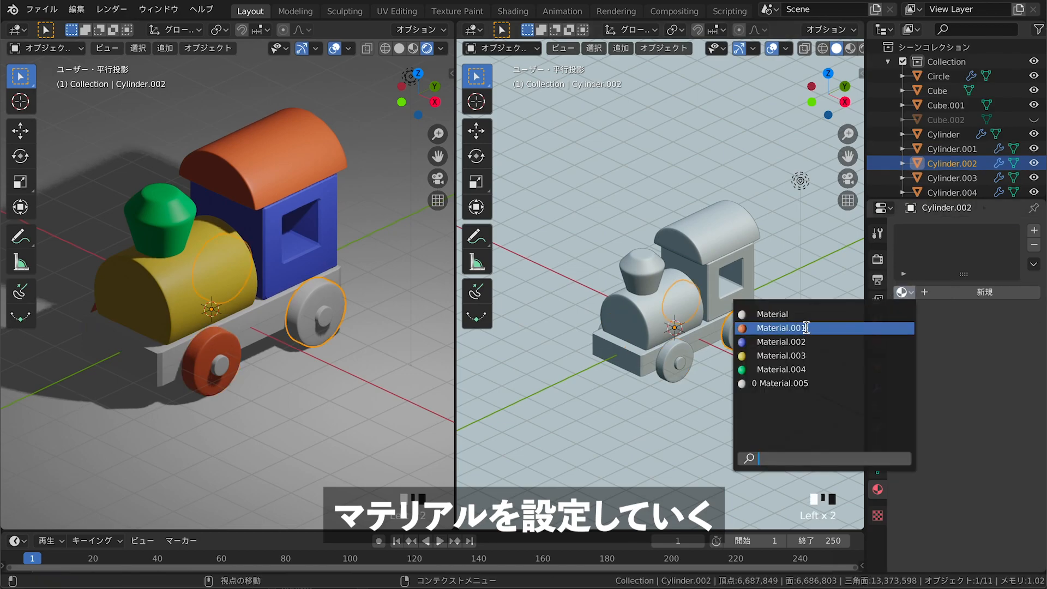
click(806, 327)
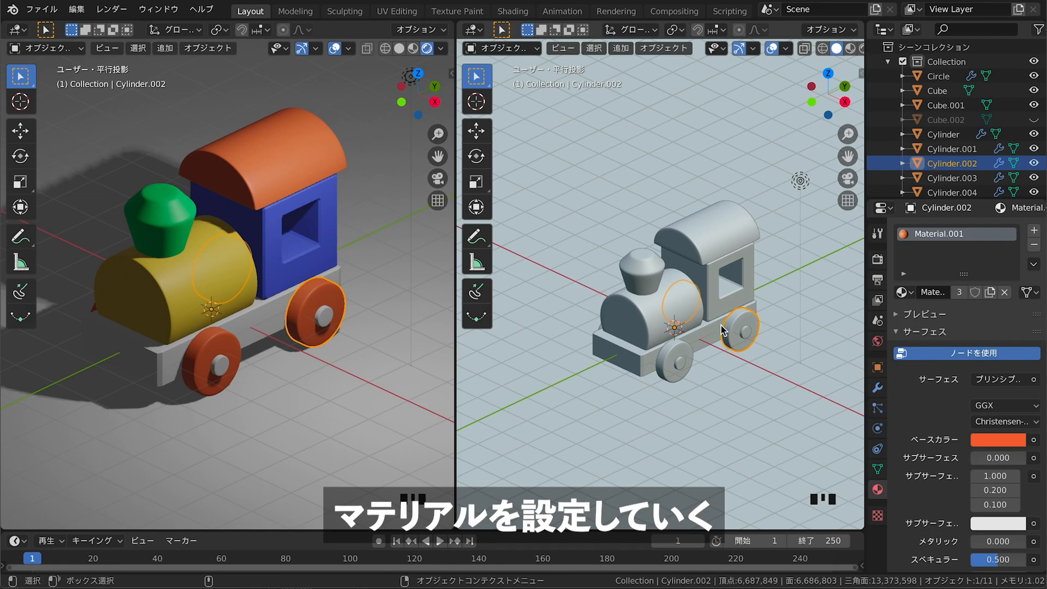
Assign the boiler's yellow Material.003 to the front wheel hub and the rear wheel hub
click(680, 363)
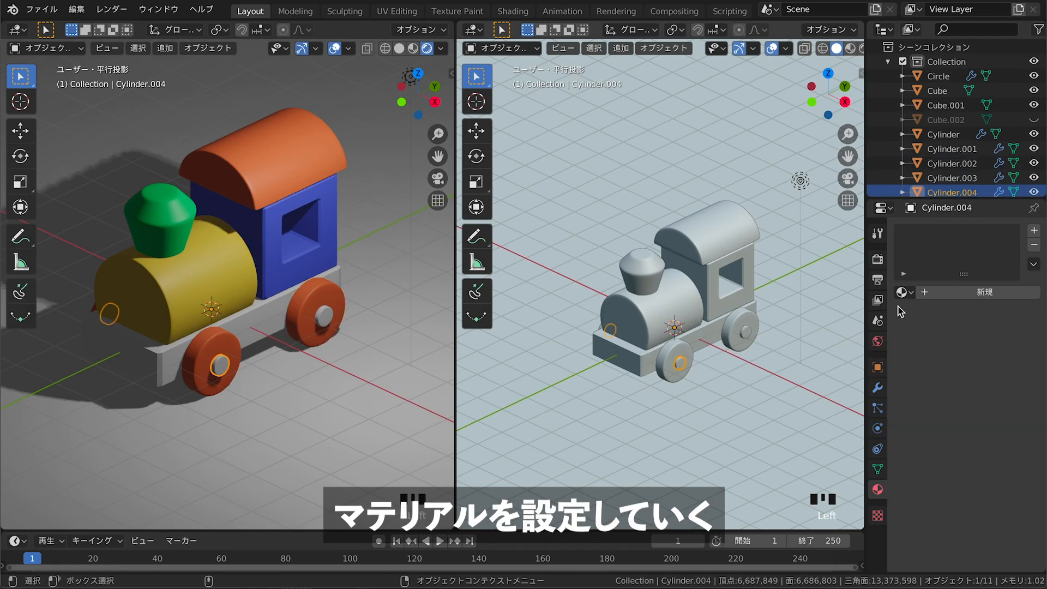
click(904, 291)
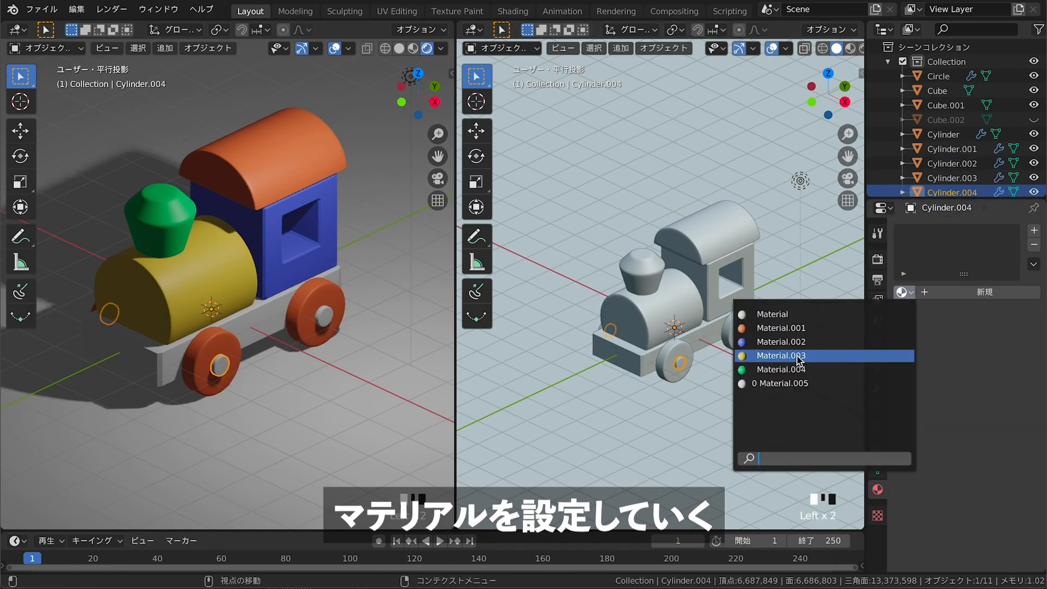
click(797, 355)
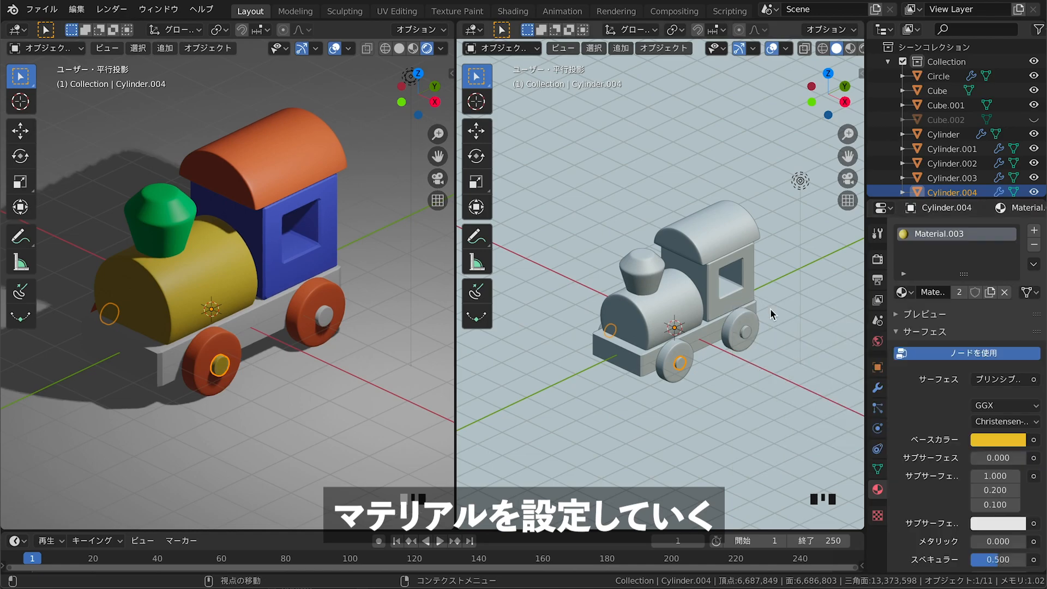
click(746, 339)
click(904, 292)
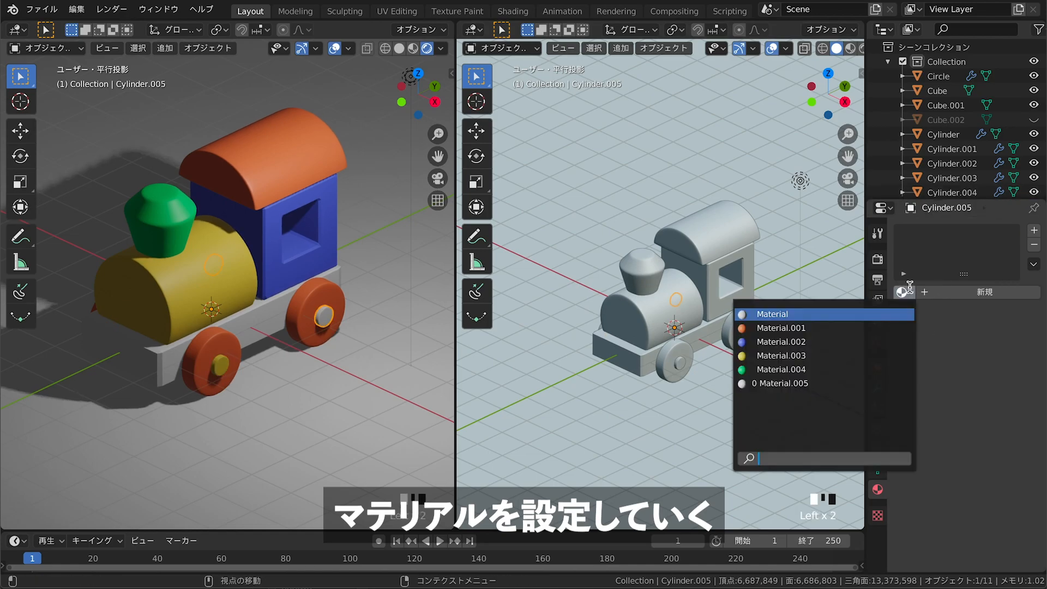
click(807, 355)
Give the ground plane a new material with a peach base color
click(557, 314)
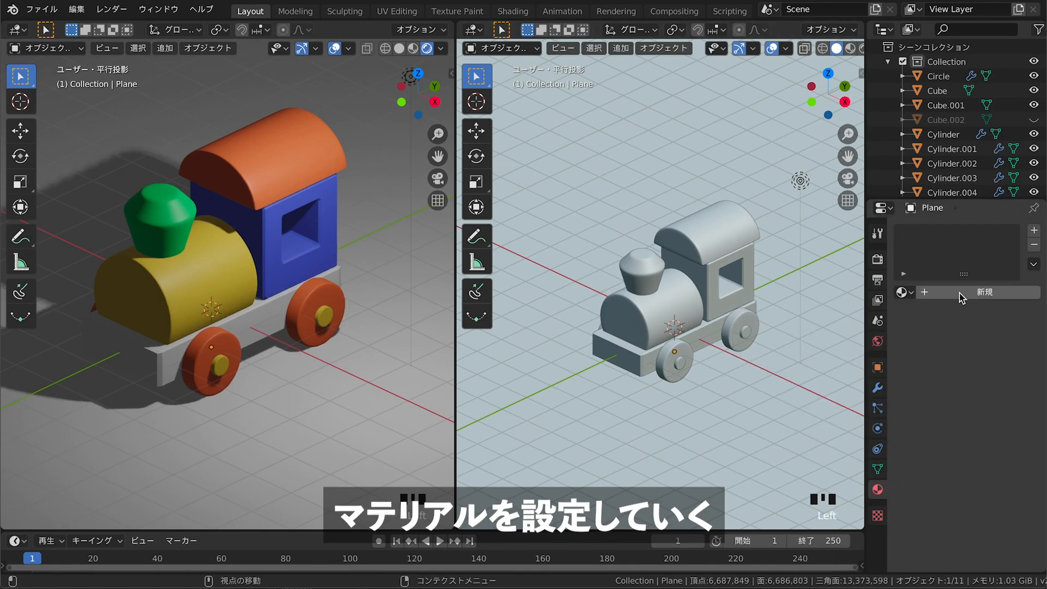
click(960, 292)
click(971, 441)
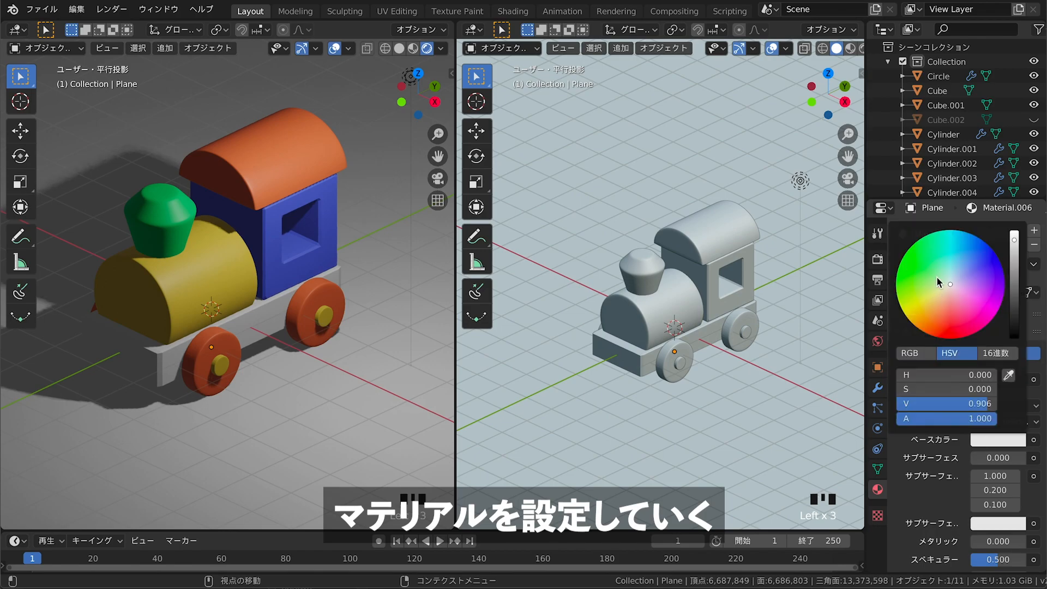
click(936, 281)
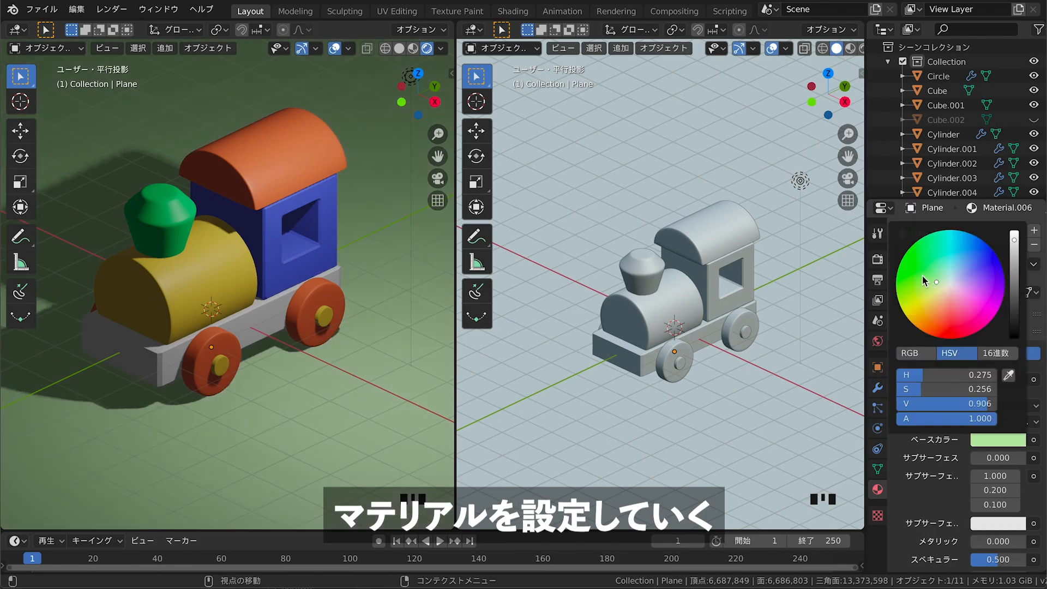
click(922, 280)
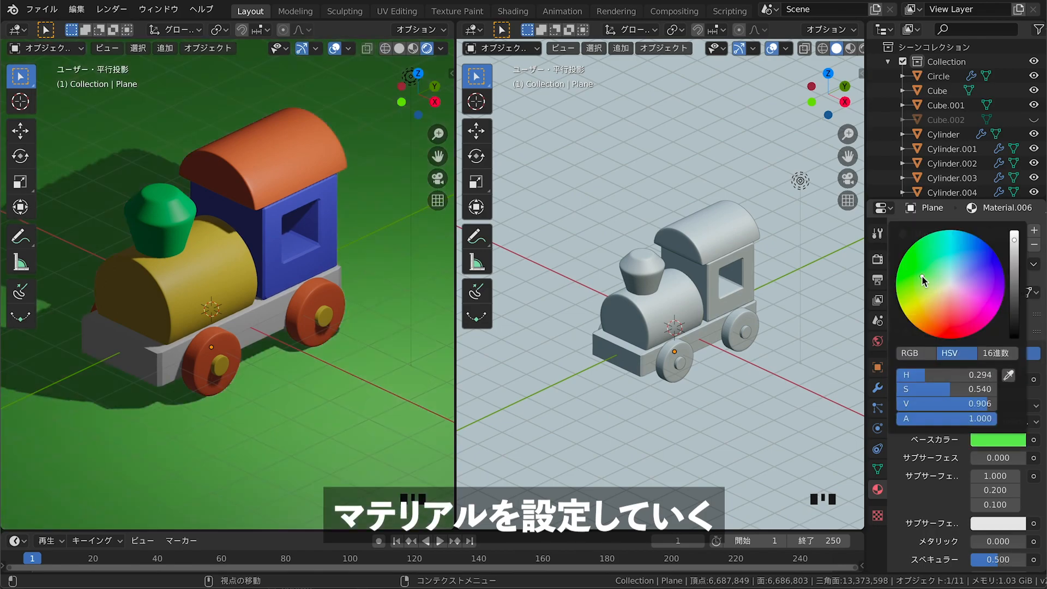
click(943, 303)
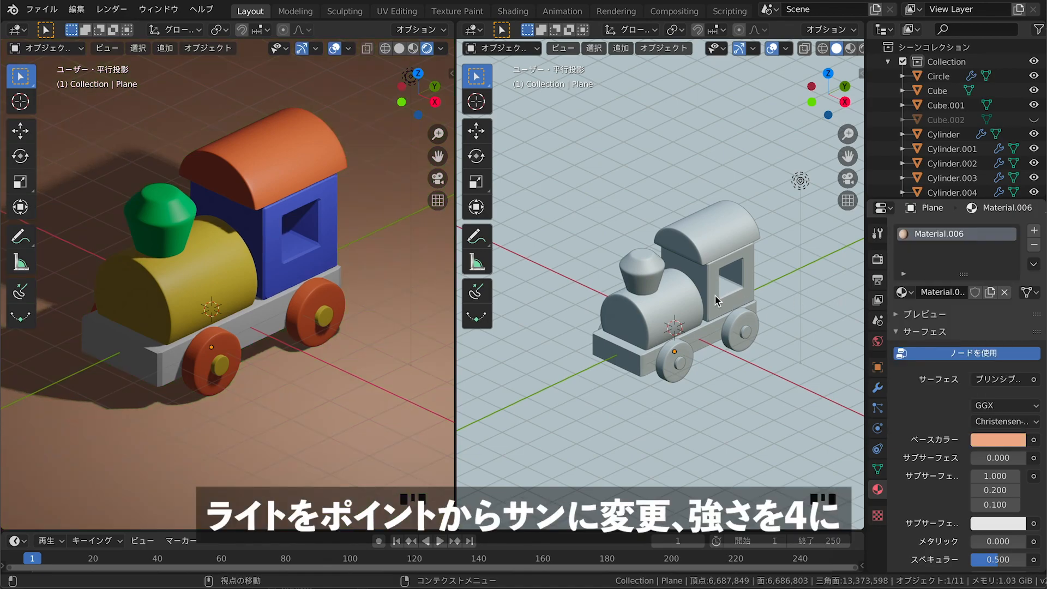
Change the scene's point light to a sun light with a strength of 4
scroll(667, 289, down, 1)
scroll(667, 289, down, 1)
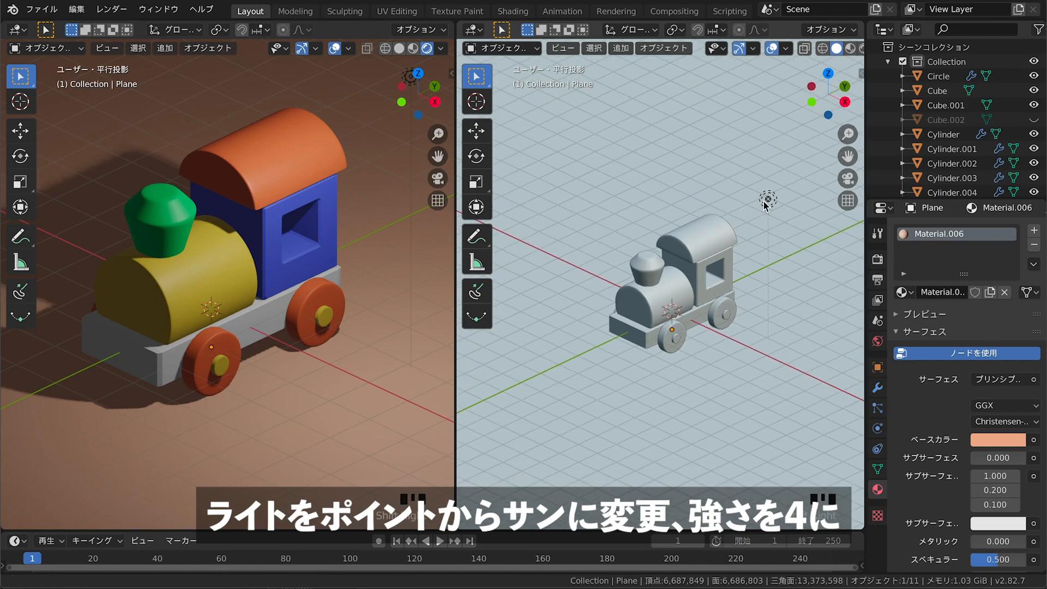
click(768, 199)
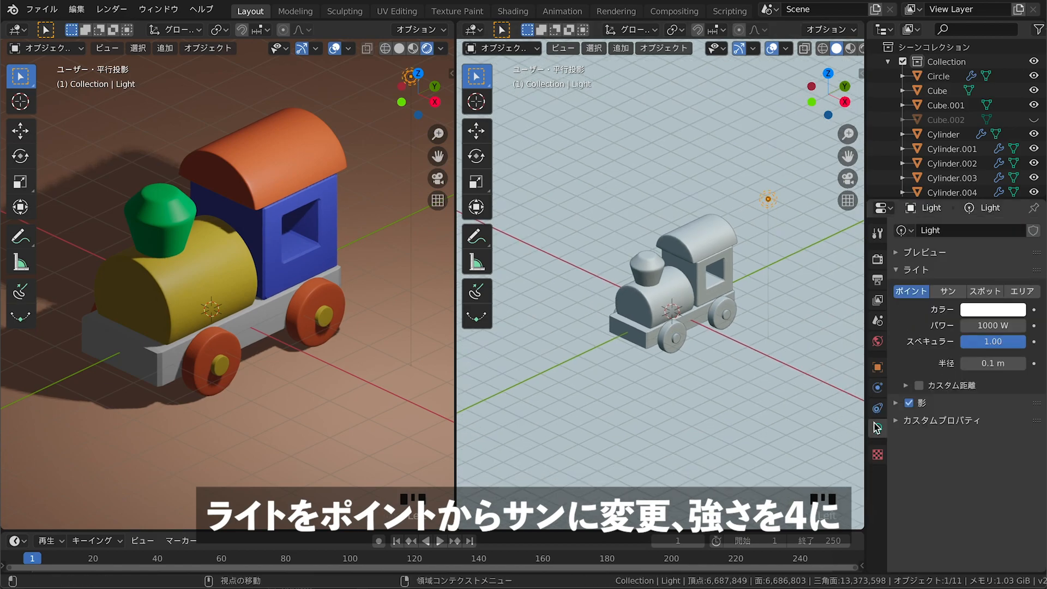
click(947, 291)
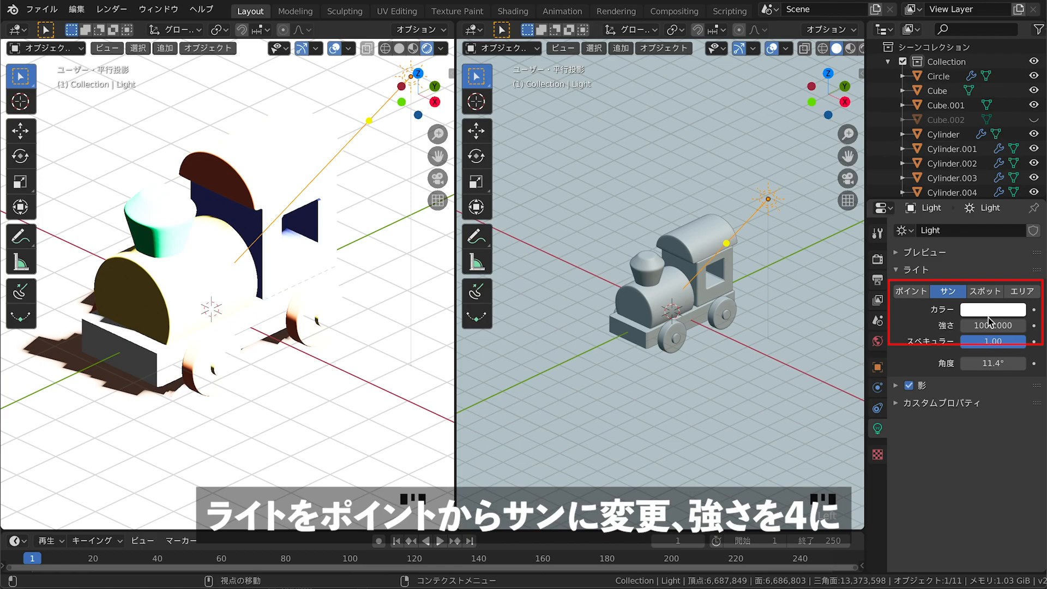
click(988, 325)
text(4)
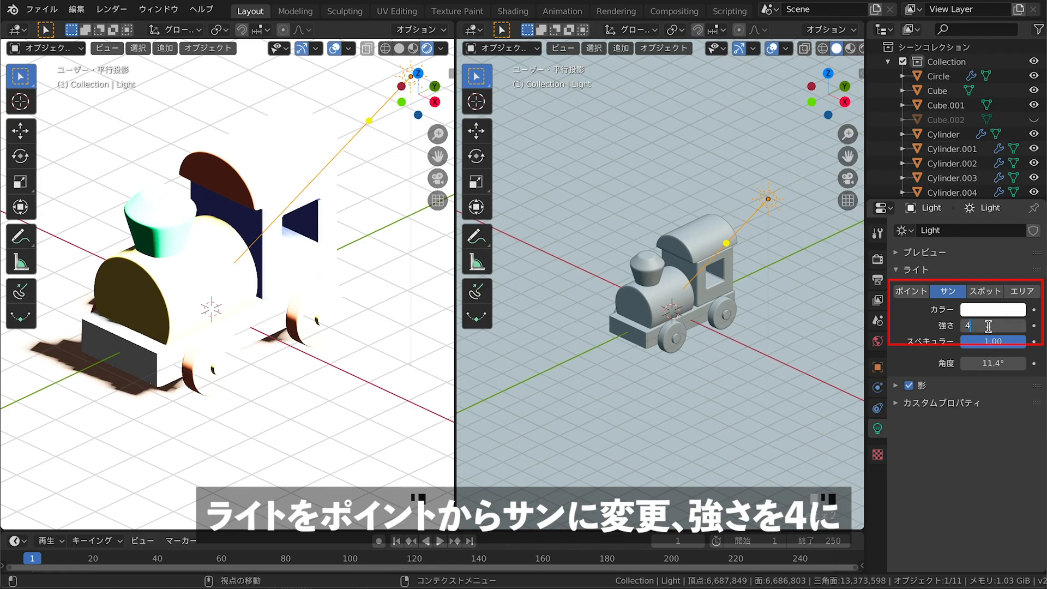
key(Return)
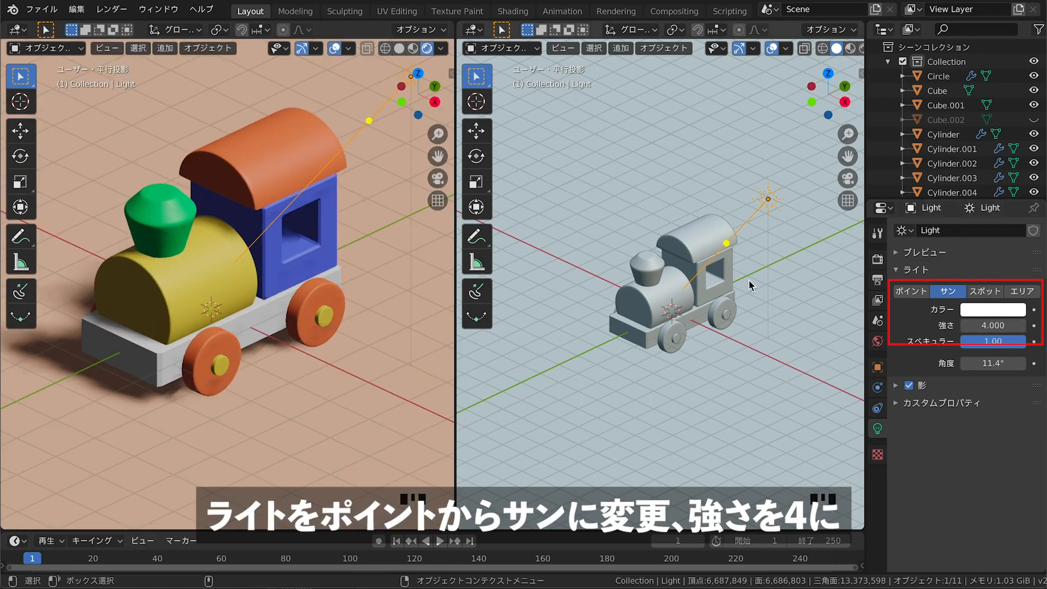
Set the transform pivot point to the 3D cursor in the front view
key(KP_1)
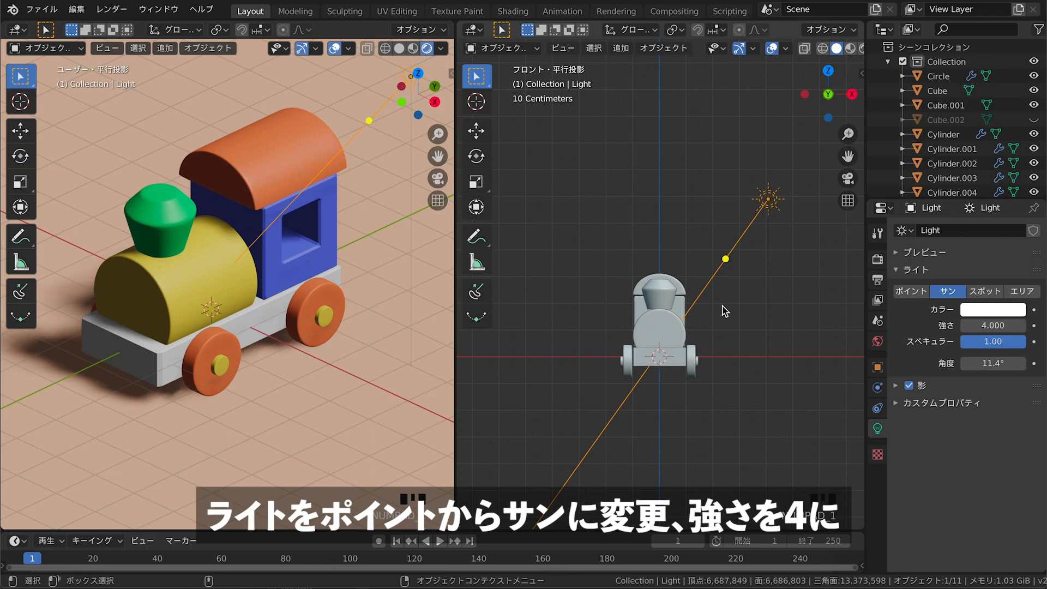
key(period)
click(825, 305)
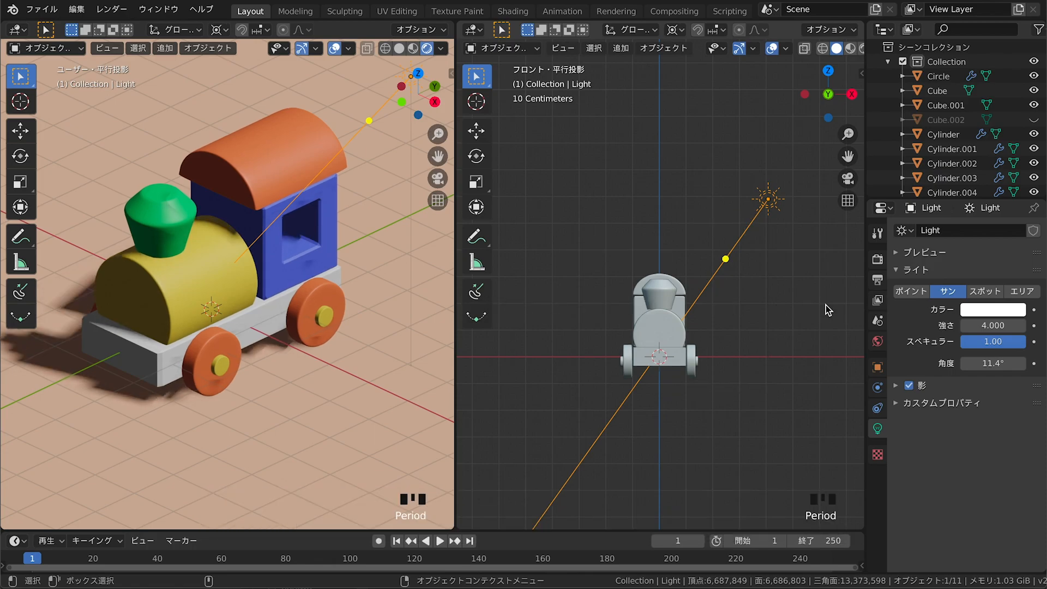
Add an area light and move it straight up about 6.4 m above the train
middle_drag(733, 292, 685, 307)
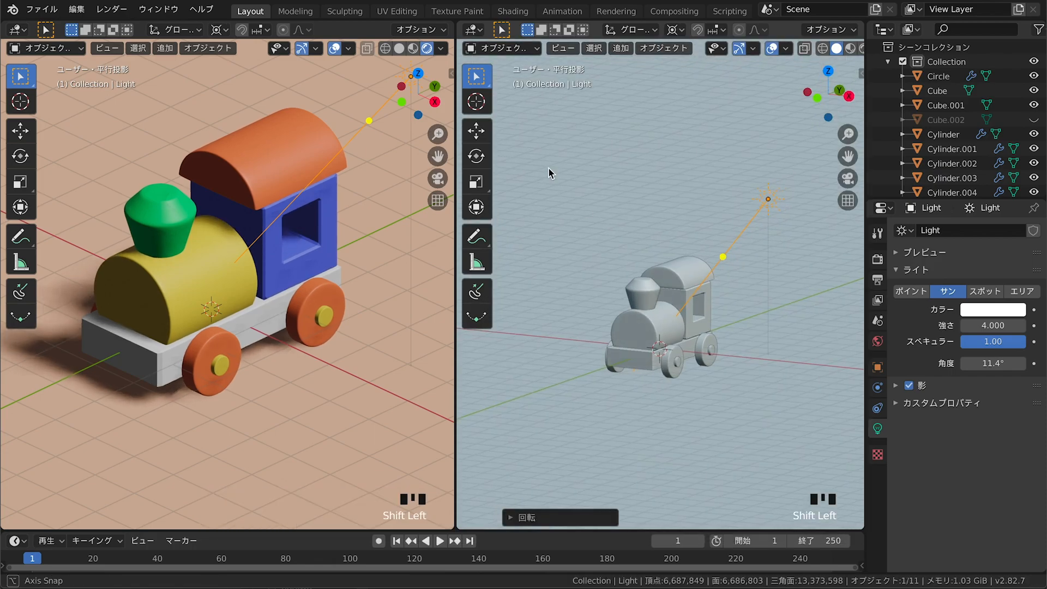
key(shift+a)
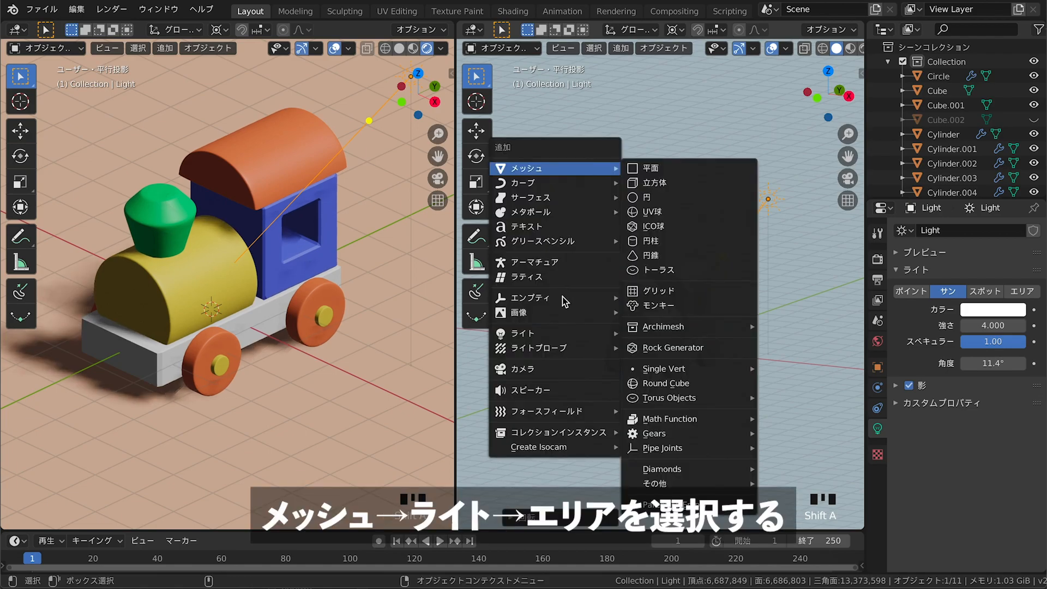
mouse_move(555, 333)
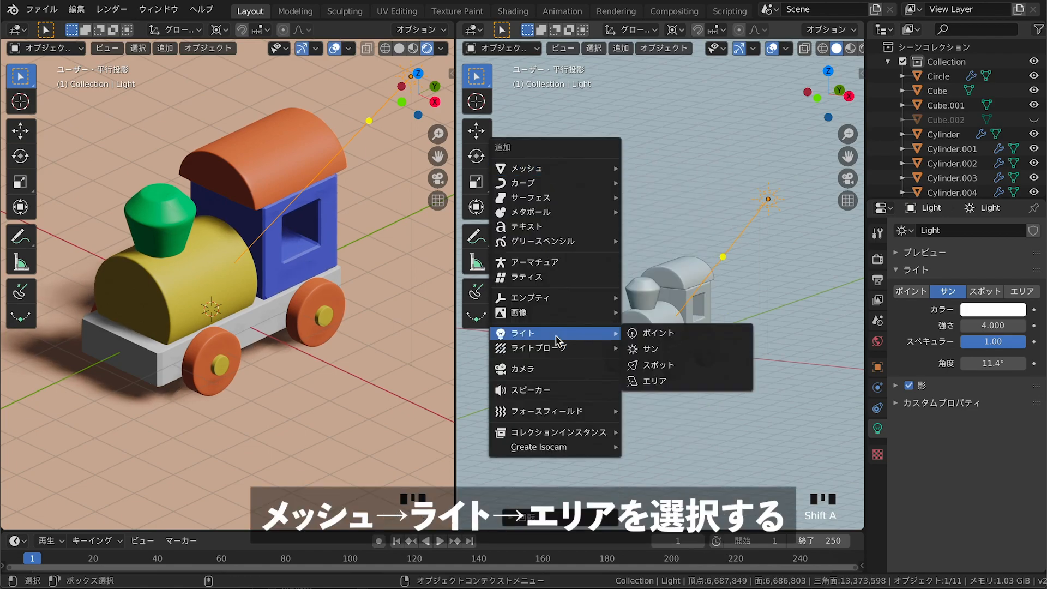
click(650, 380)
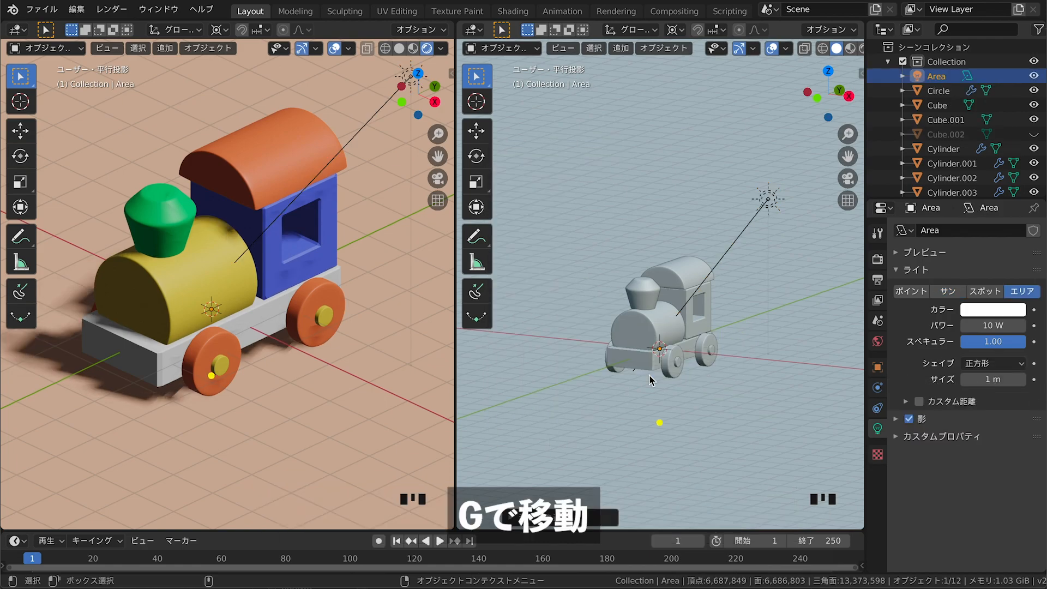
key(g)
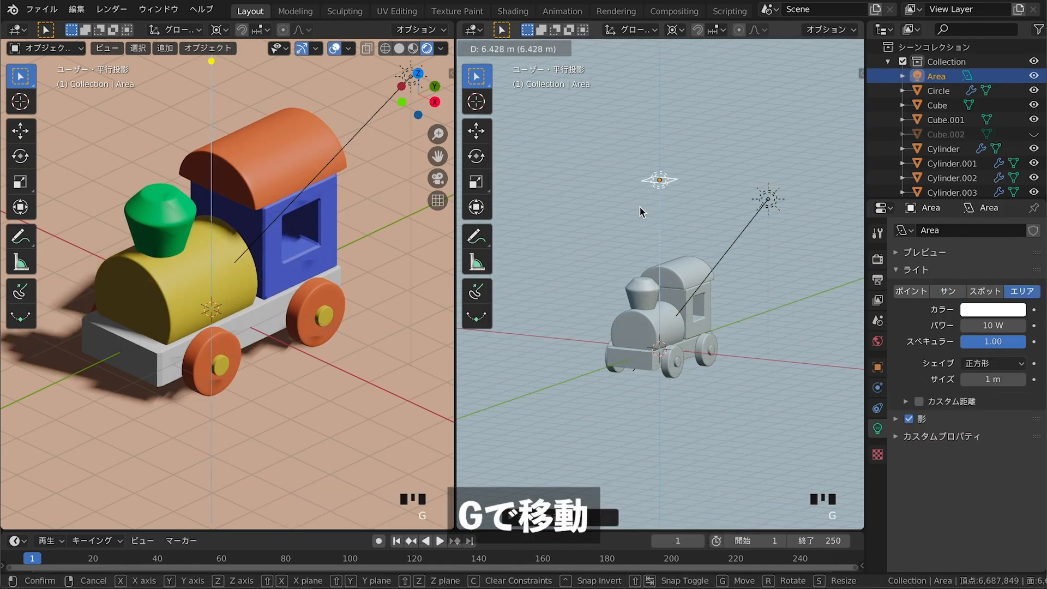
click(643, 210)
Set the area light's power to 500 W
click(985, 324)
text(500)
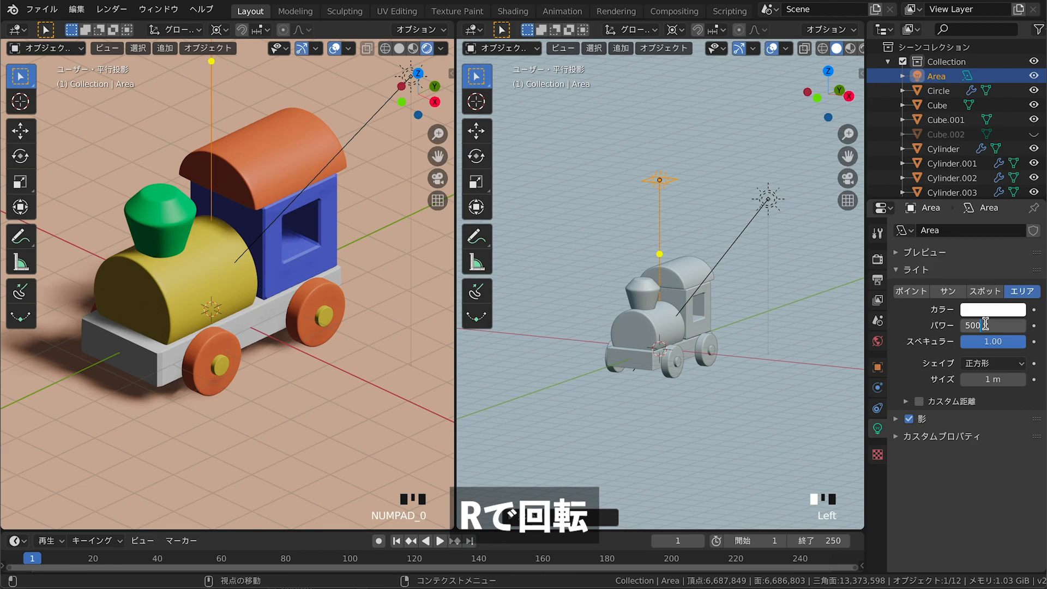
key(Return)
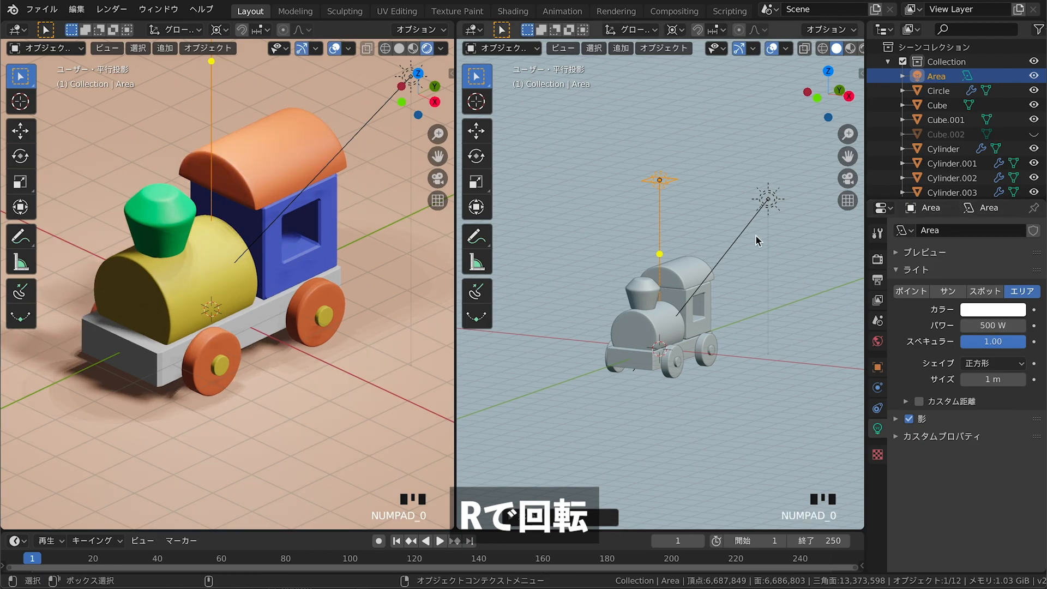
Rotate the area light around the 3D cursor so it shines down on the train from the chimney end
key(r)
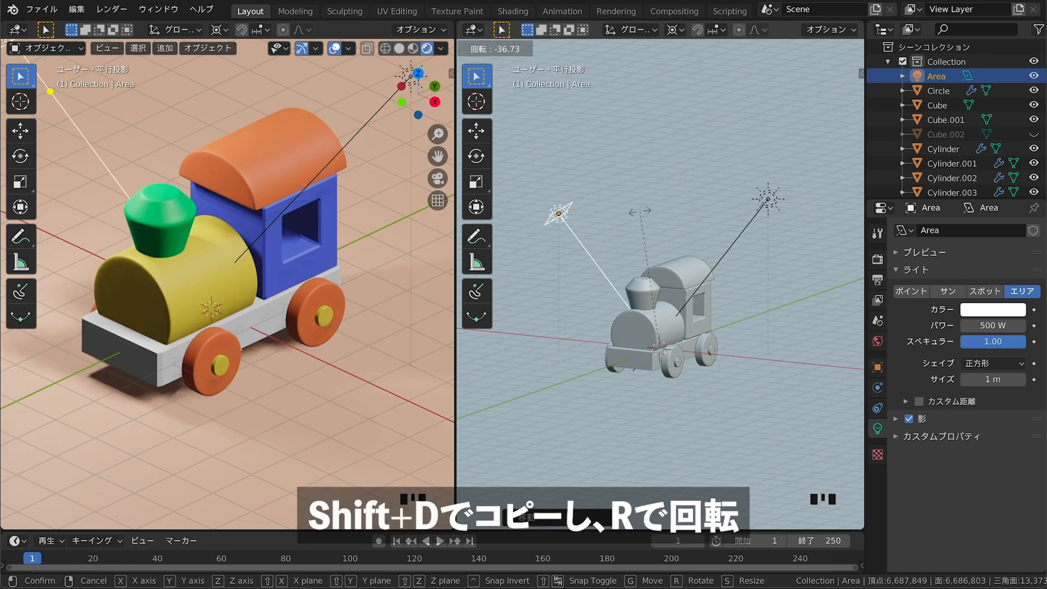
key(KP_3)
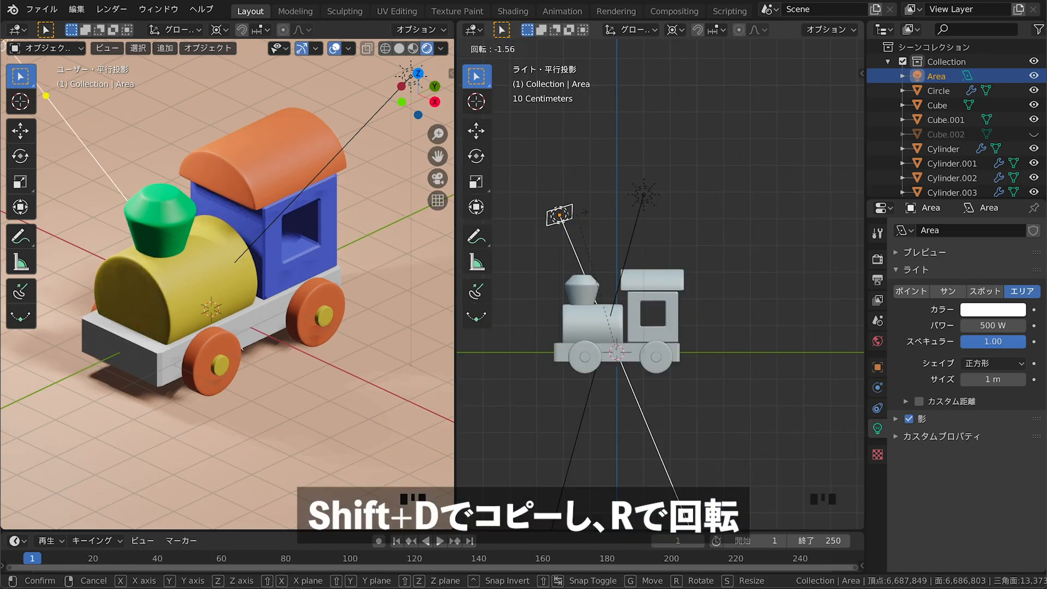
click(576, 214)
Duplicate the area light and rotate the copy about 50° around the 3D cursor to the cab end of the train
key(shift+d)
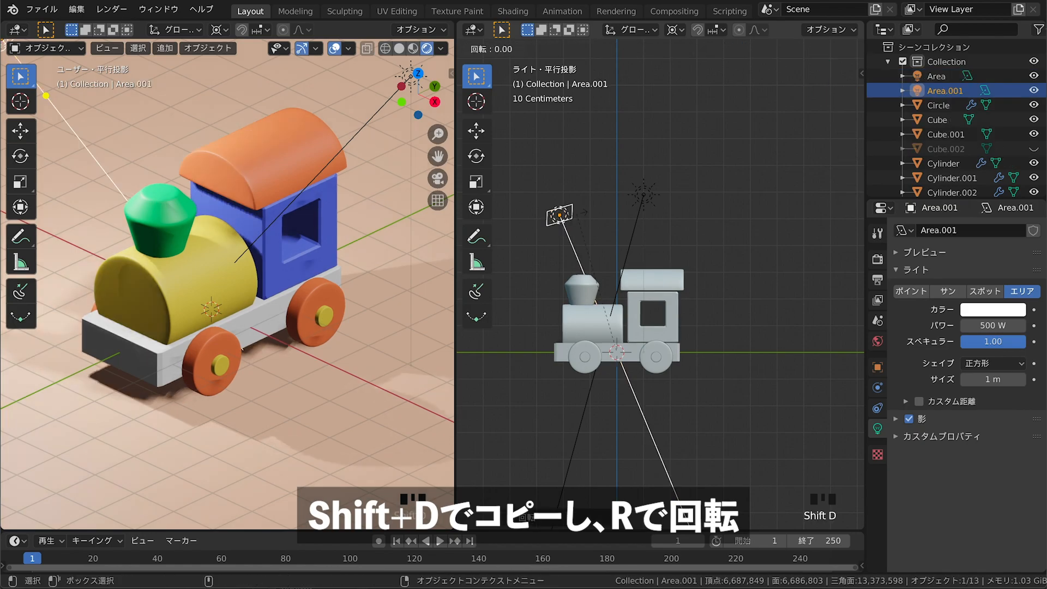
click(688, 214)
key(r)
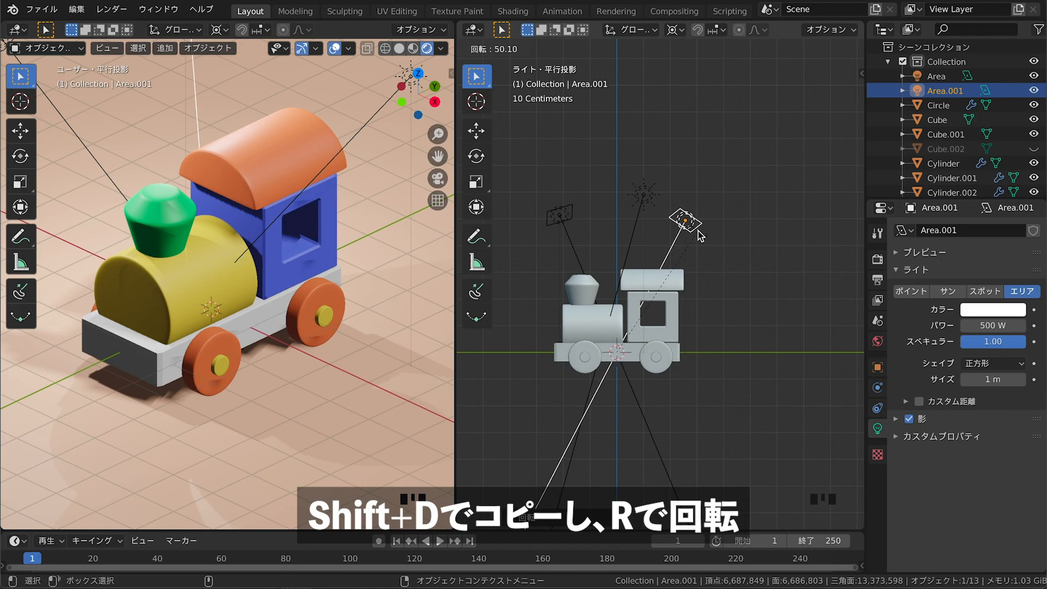
click(697, 230)
click(744, 290)
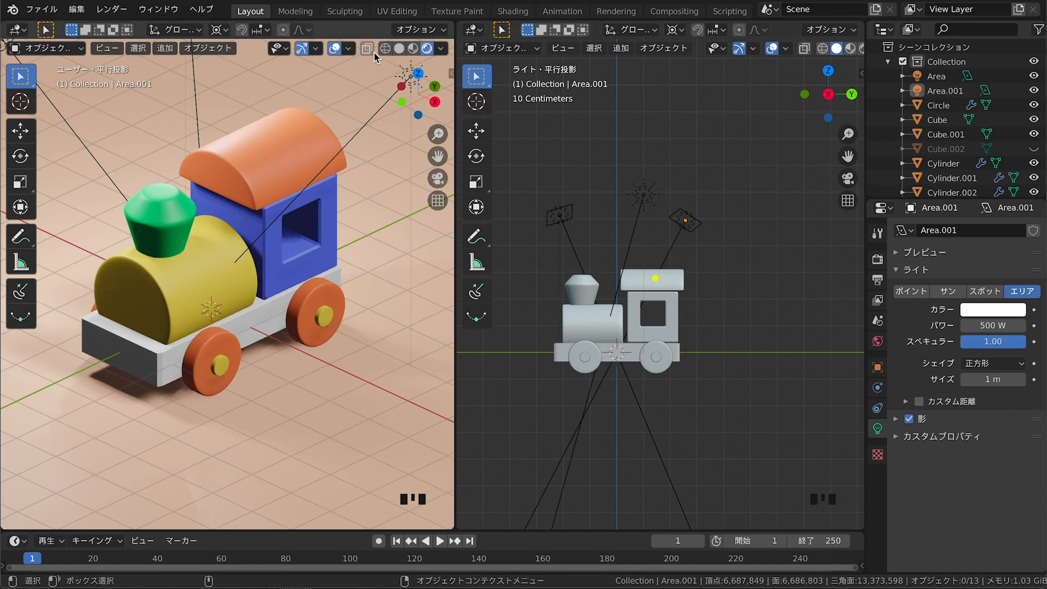
Set the cab-end area light to 200 W with a pink color of H 0.884, S 0.482, V 1.000
click(683, 228)
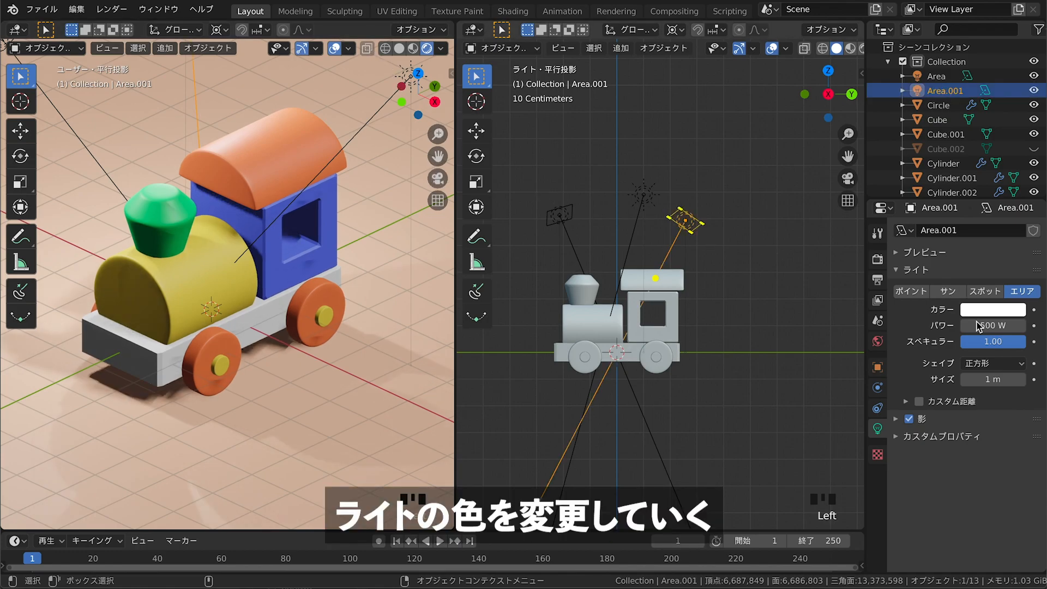
click(985, 325)
text(200)
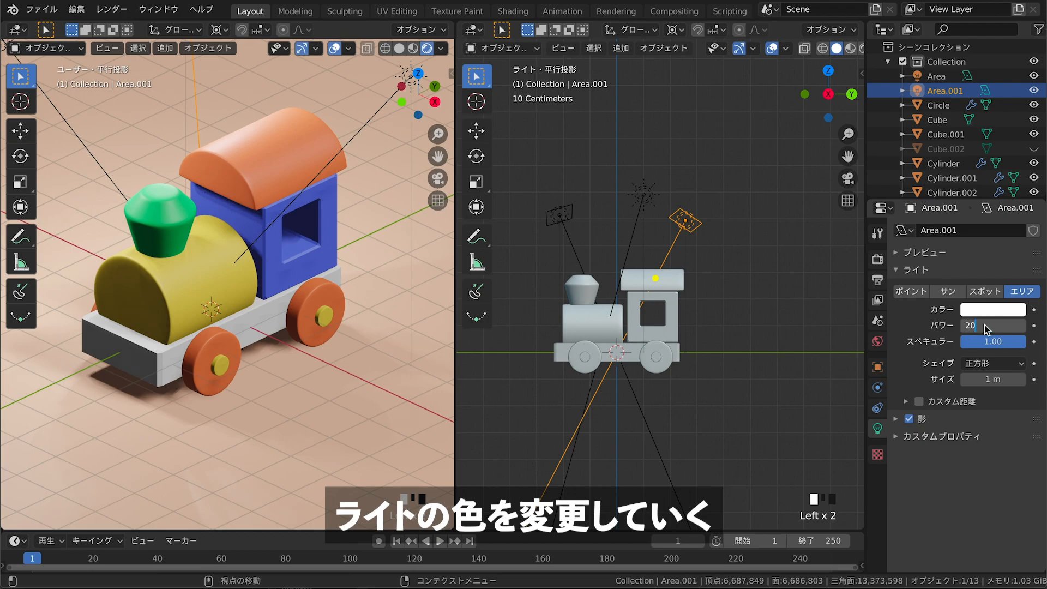
key(Return)
click(994, 310)
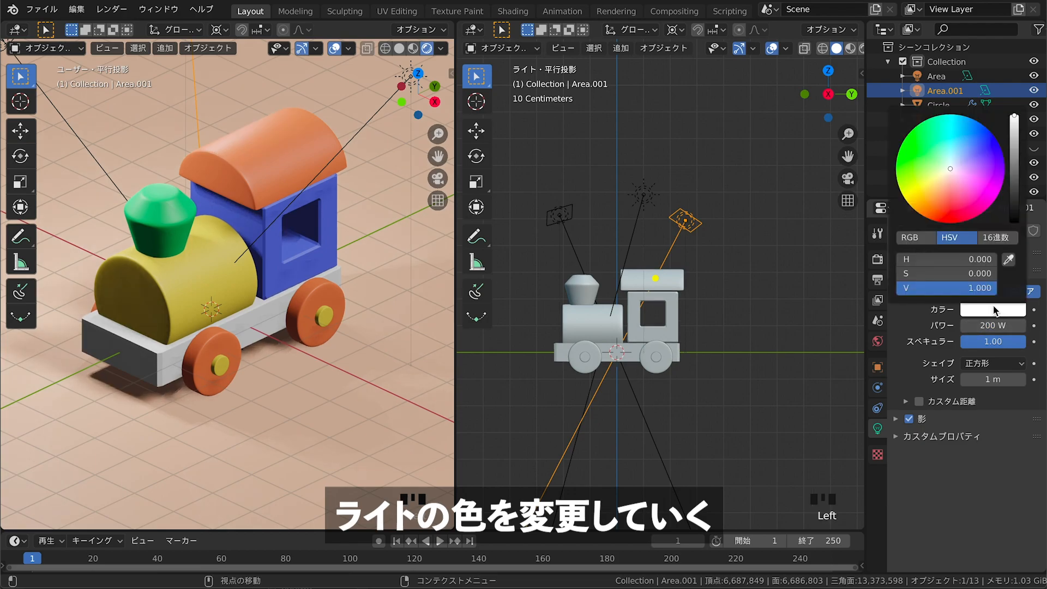
click(968, 189)
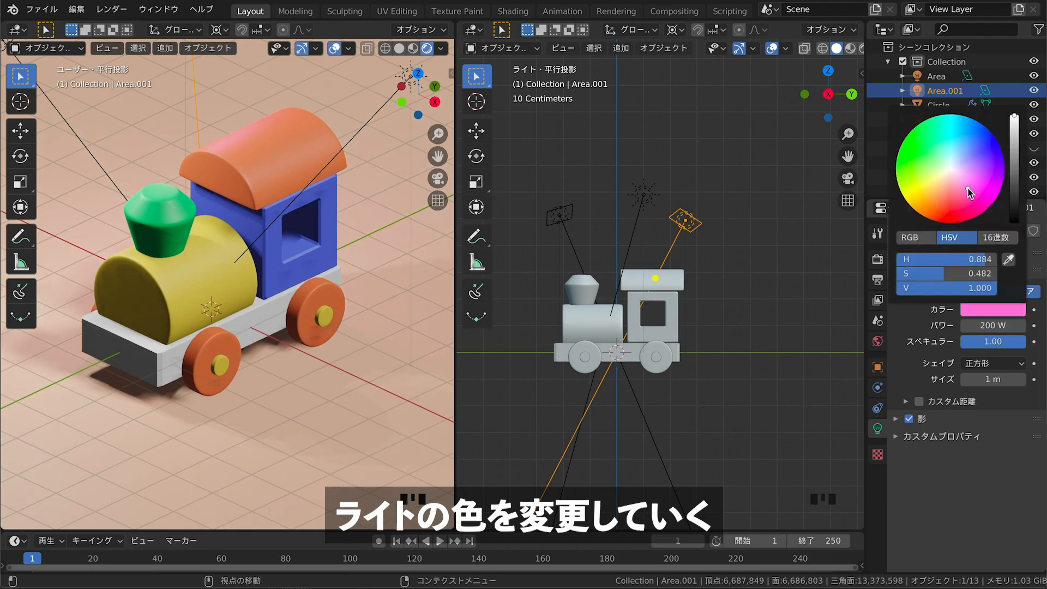
Give the sun light a blue color of H 0.655, S 0.499, V 1.000
click(645, 196)
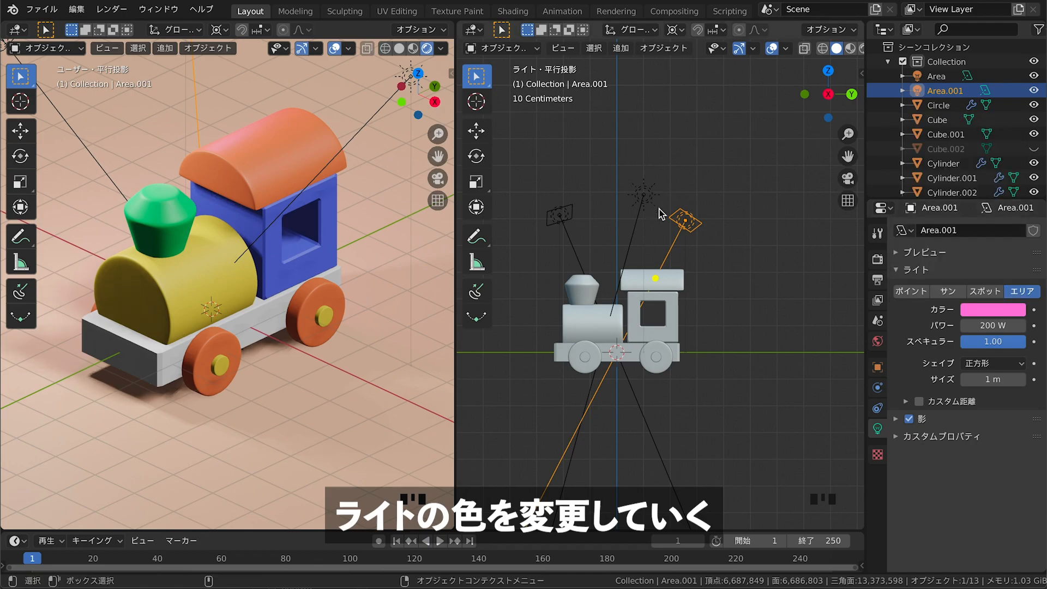
click(993, 310)
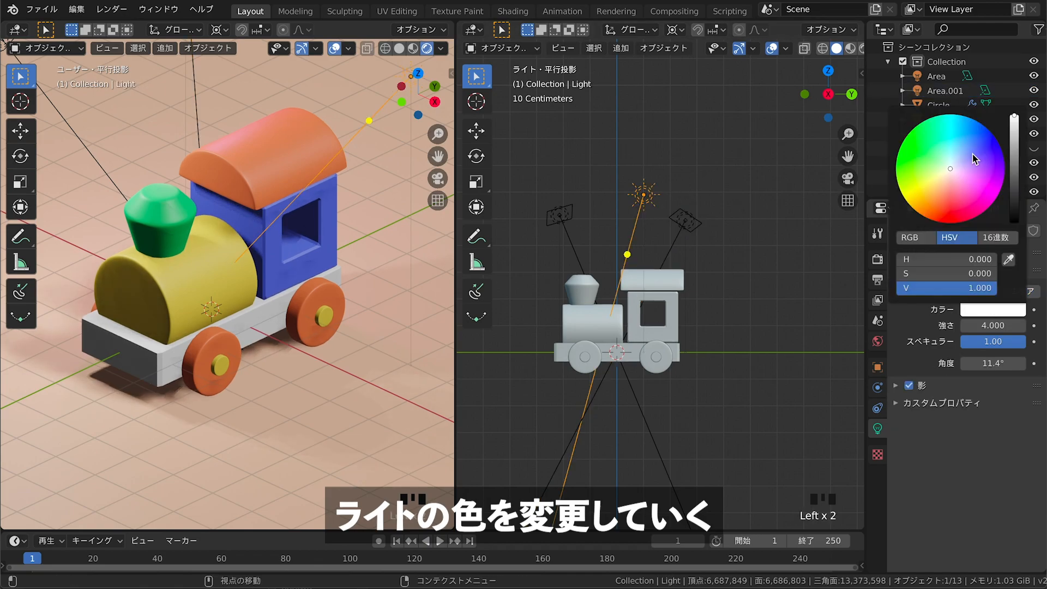
click(973, 152)
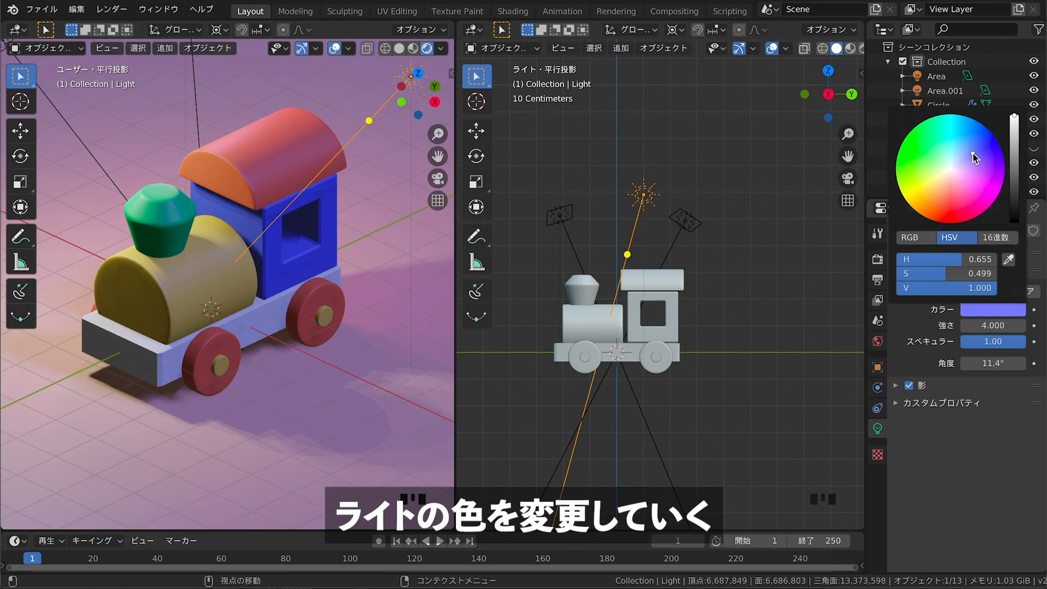
Give the chimney-end area light a yellow color of H 0.163, S 0.718, V 1.000
click(564, 218)
click(991, 309)
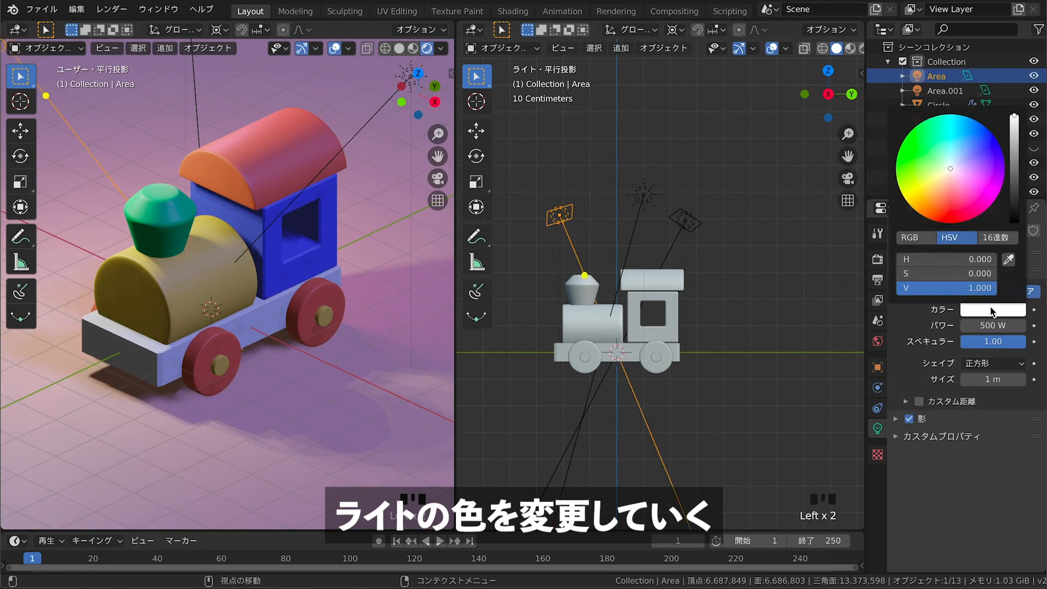
click(916, 188)
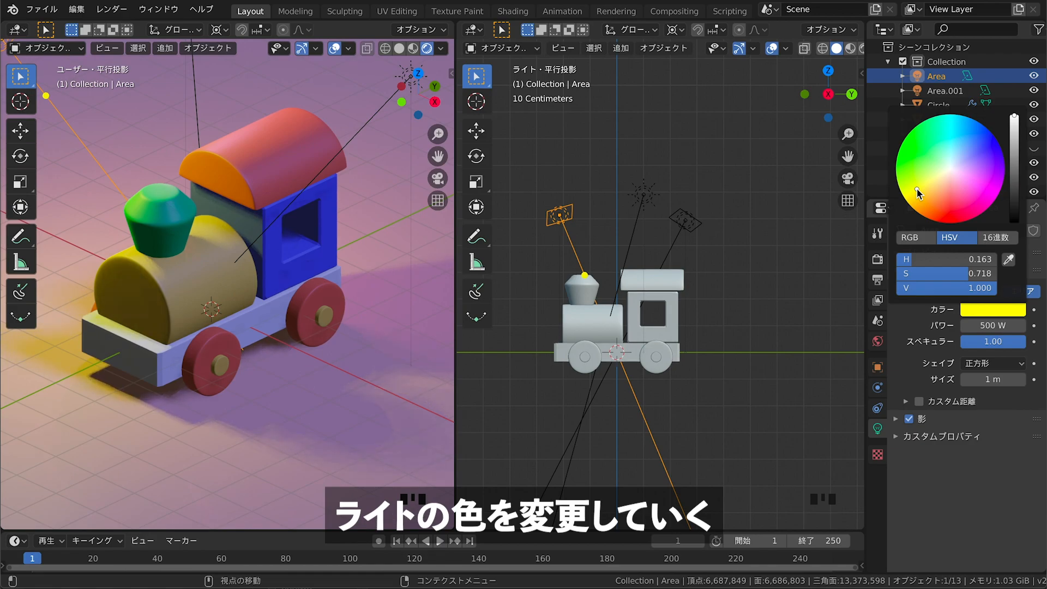
Set the sun light's strength to 5 and shift its color to a slightly purer blue
click(644, 195)
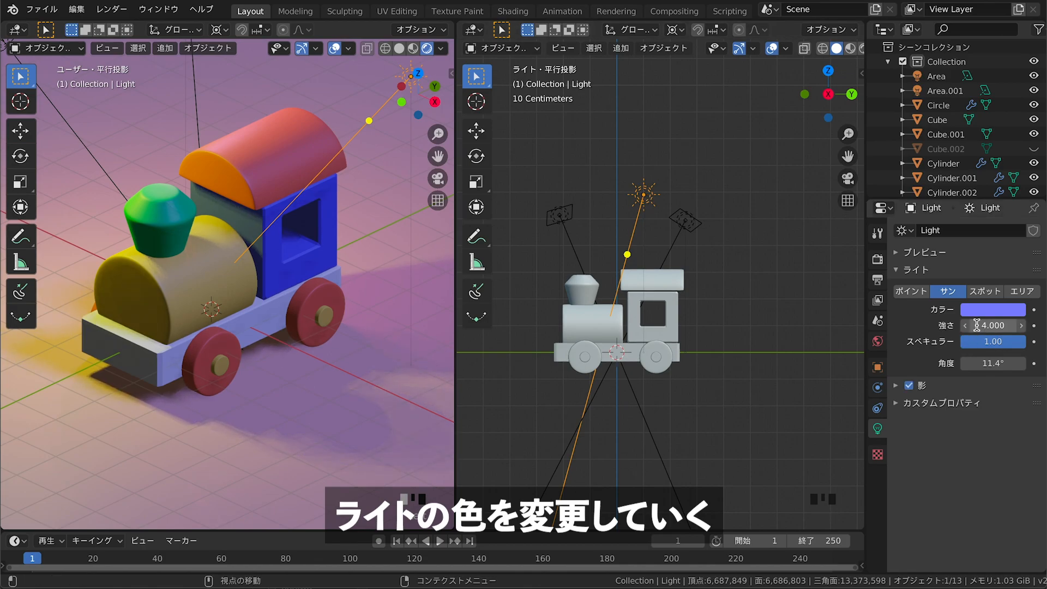
click(976, 324)
text(5)
key(Return)
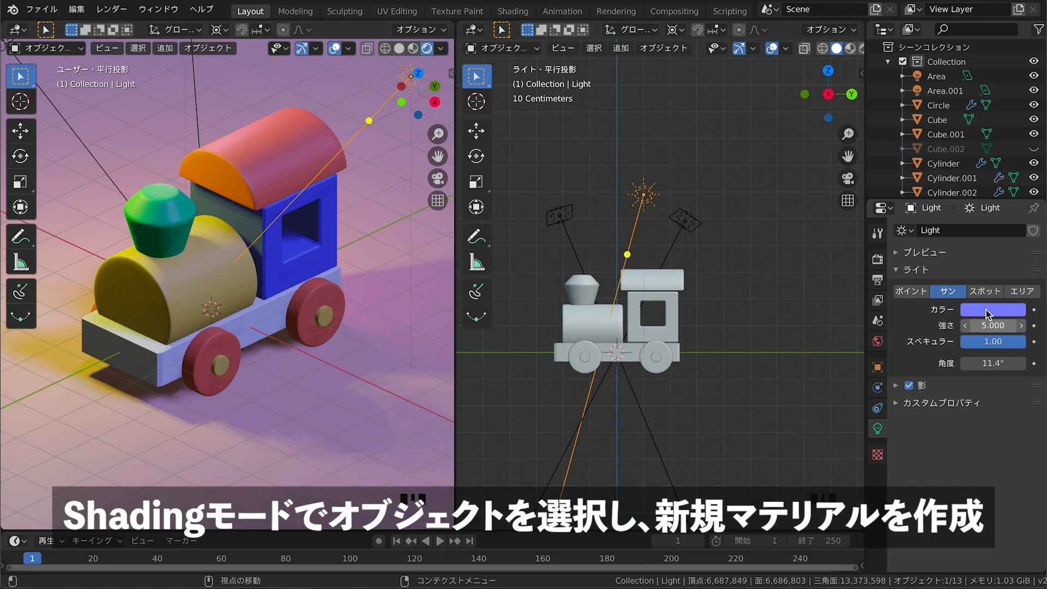
click(981, 309)
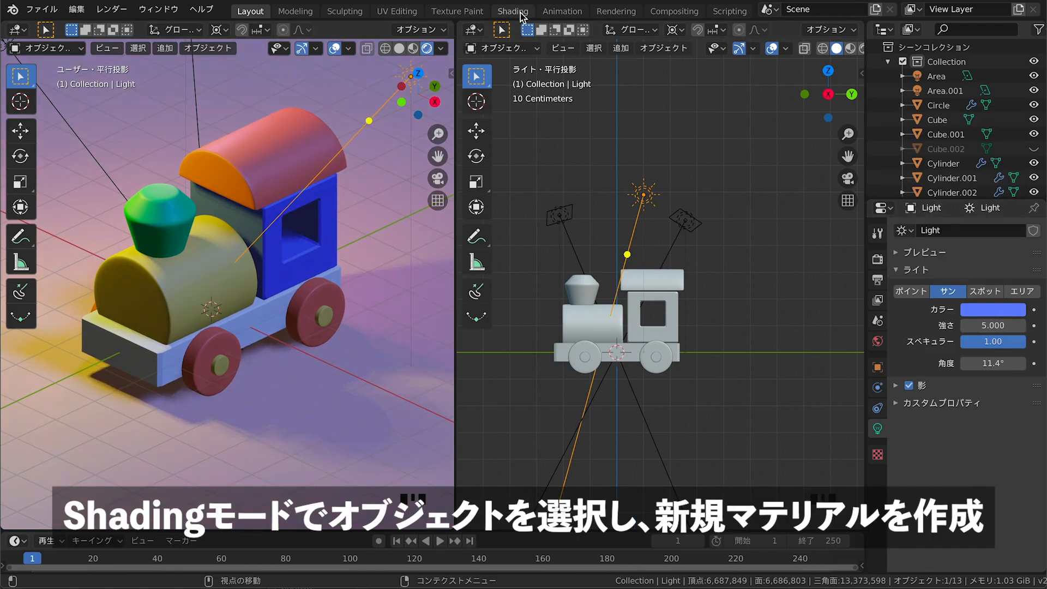
Switch to the Shading workspace and bring up the material nodes of the train's white base
click(512, 11)
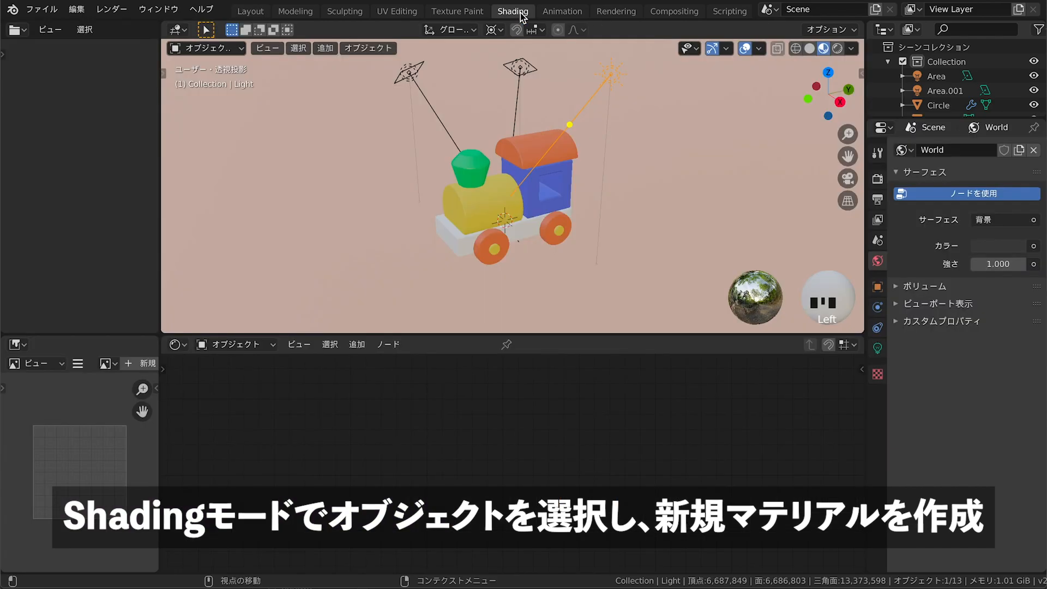
click(468, 241)
click(528, 344)
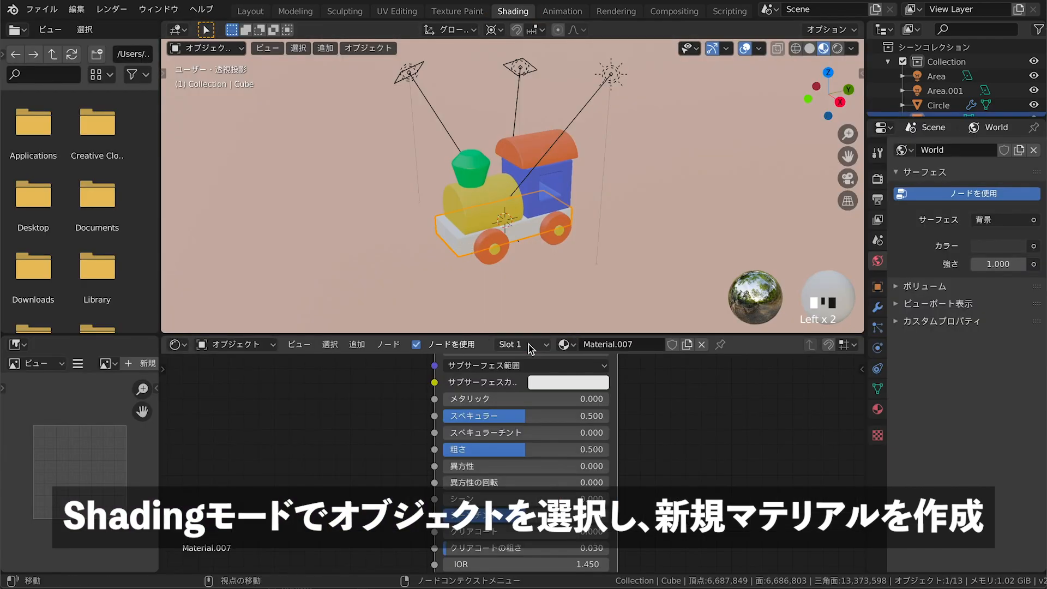
scroll(486, 406, up, 5)
scroll(485, 406, left, 3)
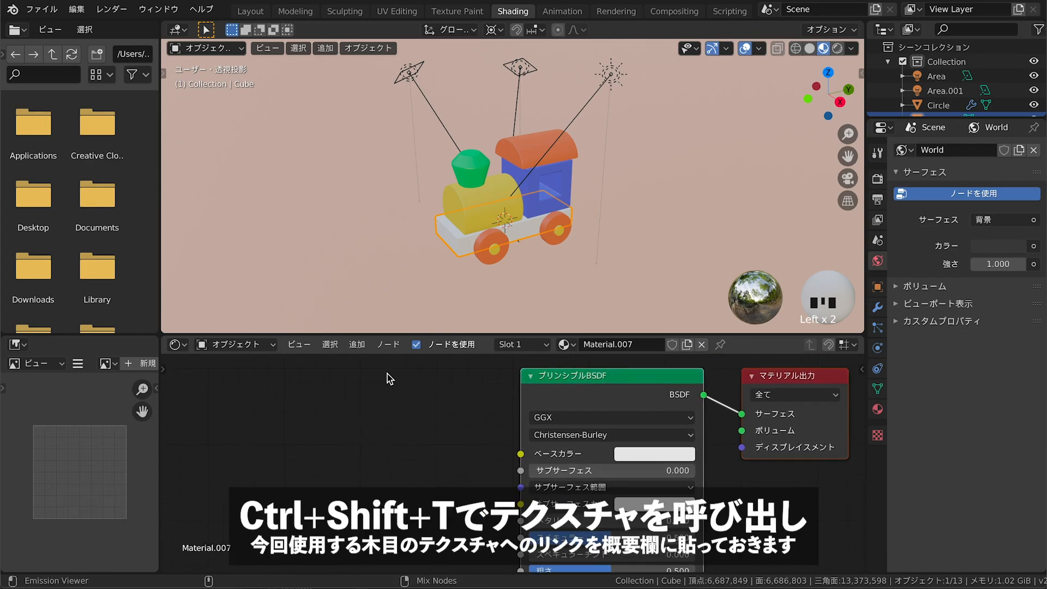
Add a Principled texture setup to the base's material using Wood017_2K_Color.jpg, Wood017_2K_Normal.jpg and Wood017_2K_Roughness.jpg
key(ctrl+shift+t)
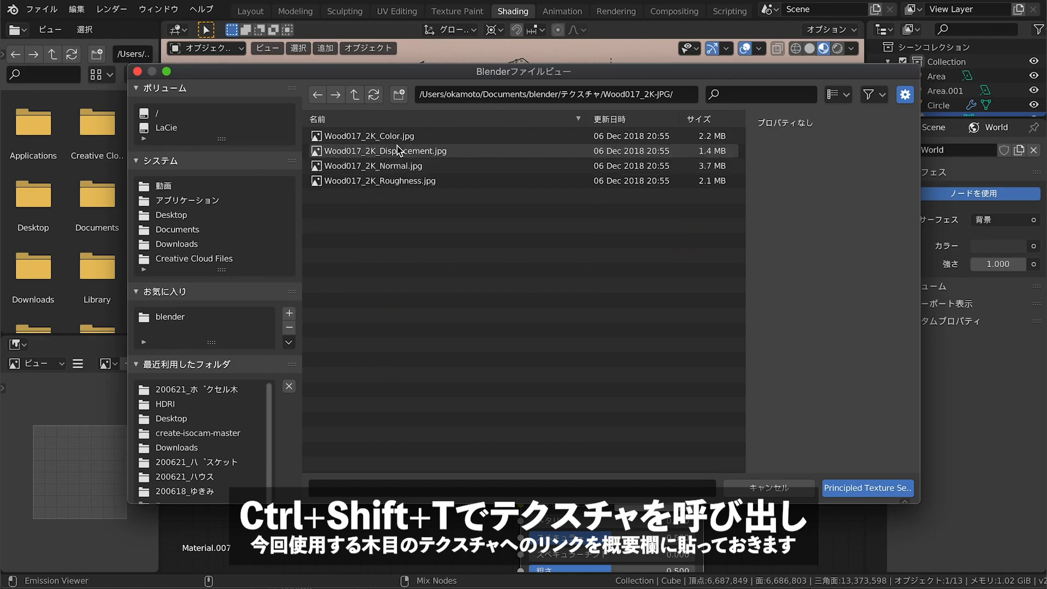
click(397, 136)
shift+click(414, 166)
shift+click(415, 180)
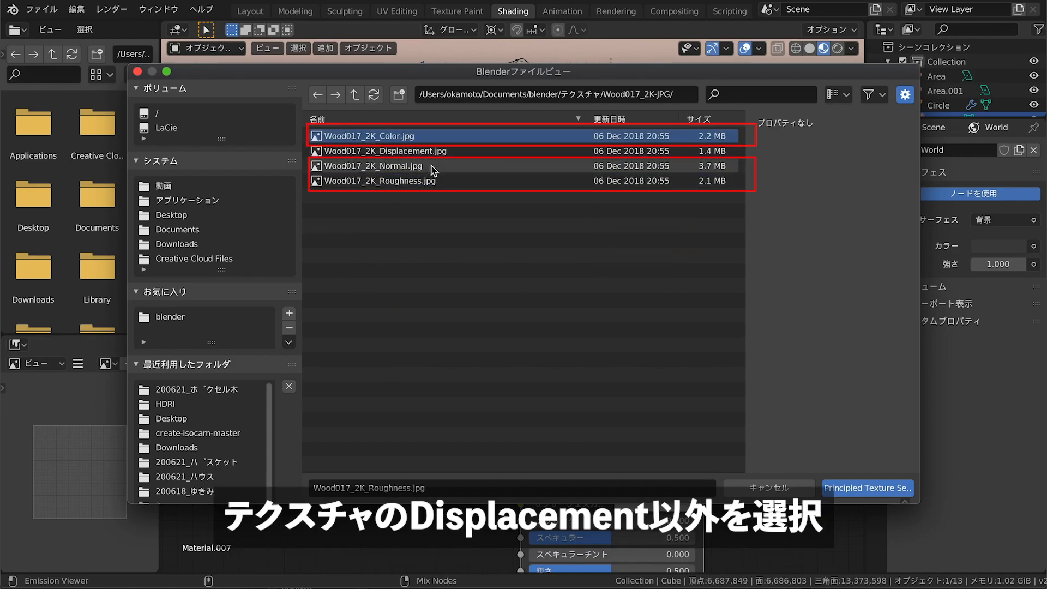
click(867, 487)
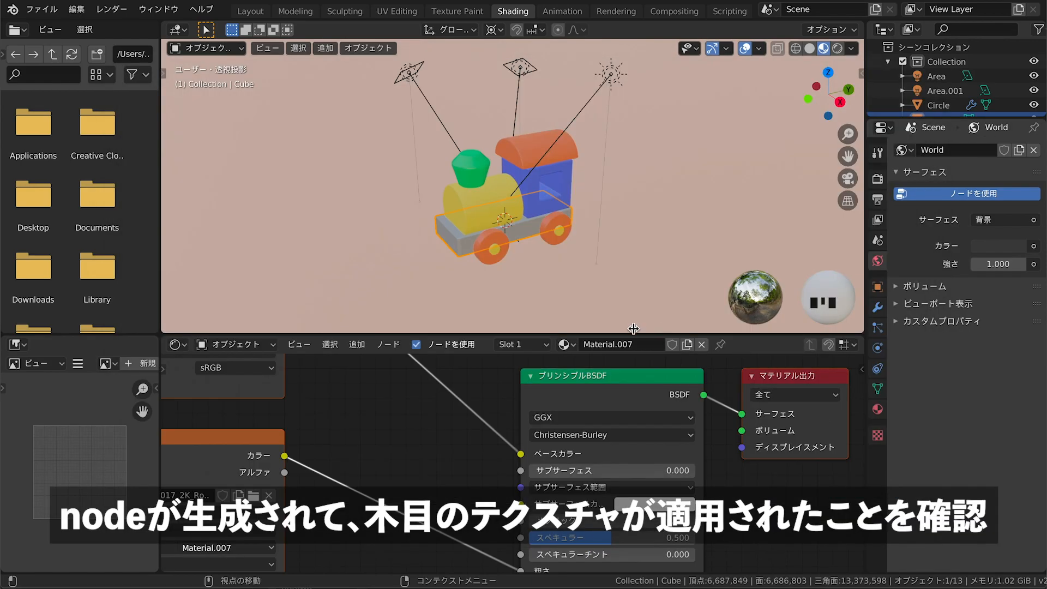